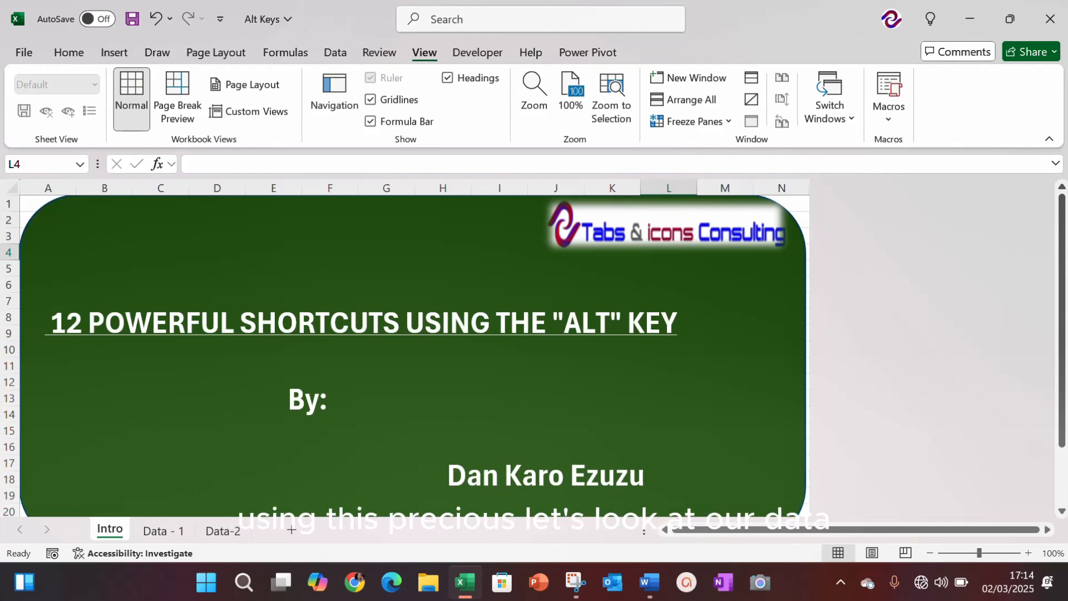
# Open the Data - 1 sheet and go to the SALES PERSON header in cell A3
pyautogui.click(165, 531)
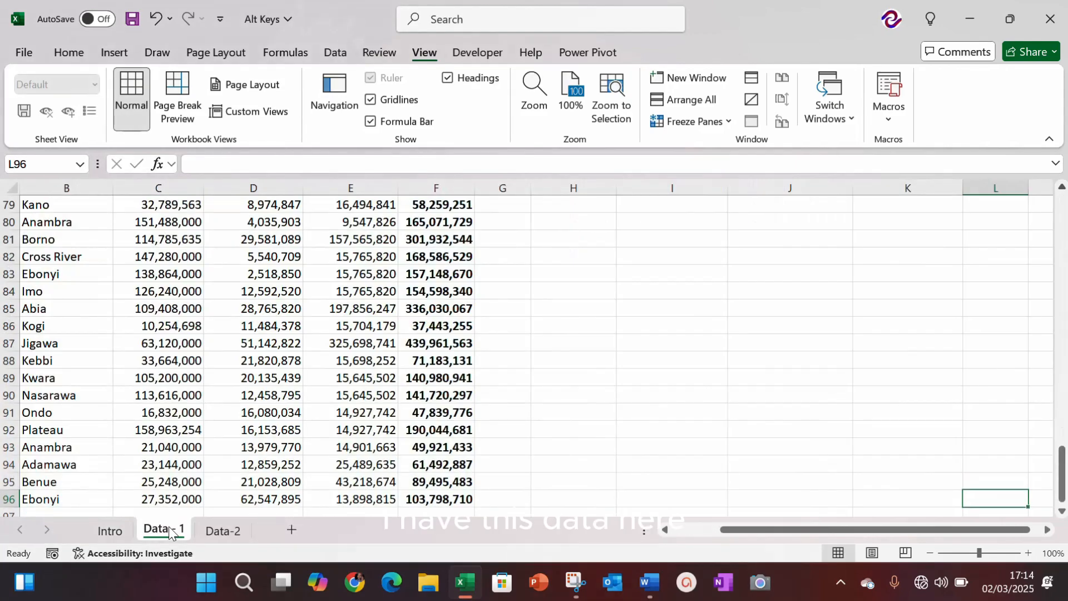
pyautogui.hotkey('ctrl', 'Up')
pyautogui.press('Left')
pyautogui.press('Left')
pyautogui.press('Left')
pyautogui.press('Left')
pyautogui.press('Left')
pyautogui.press('Left')
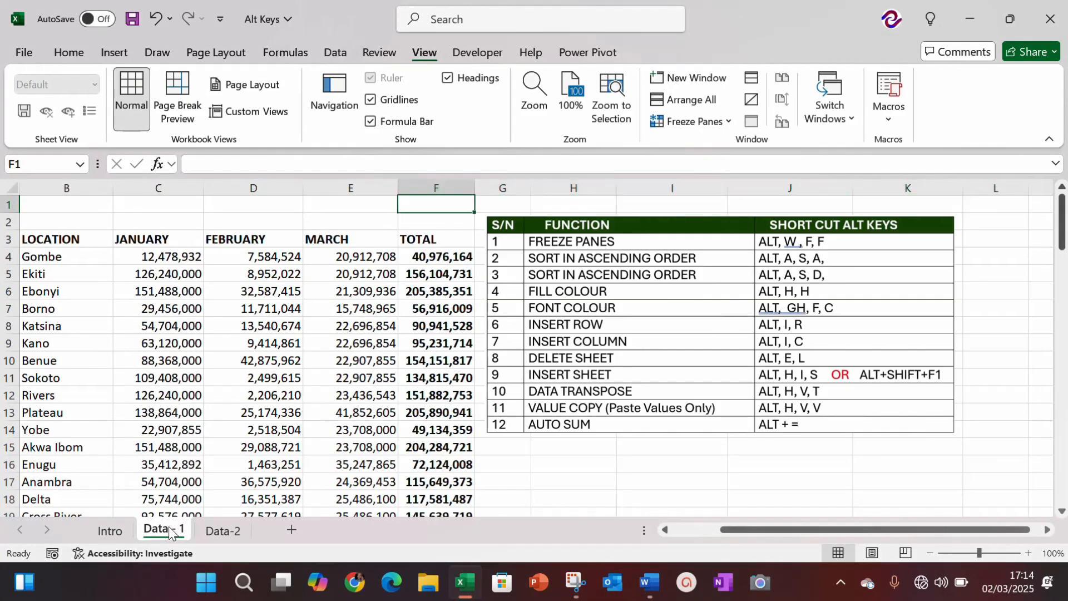
pyautogui.press('Left')
pyautogui.press('Left')
pyautogui.press('Left')
pyautogui.press('Left')
pyautogui.press('Left')
pyautogui.press('Down')
pyautogui.press('Down')
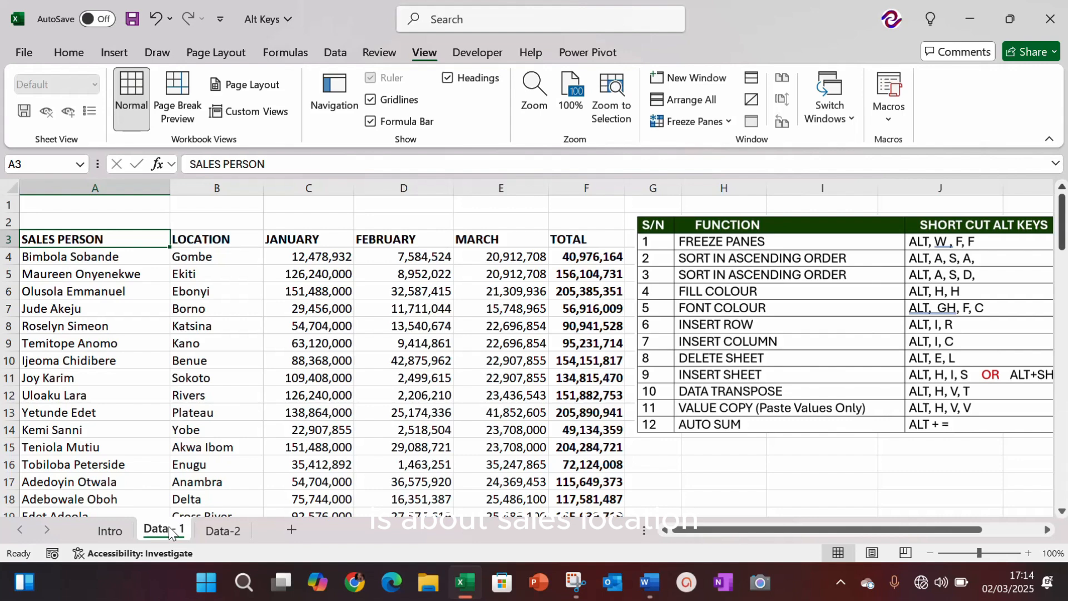
# Examine the table's columns from SALES PERSON across the three months to TOTAL
pyautogui.press('Right')
pyautogui.press('Right')
pyautogui.press('Right')
pyautogui.press('Right')
pyautogui.press('Right')
pyautogui.press('Down')
pyautogui.press('Down')
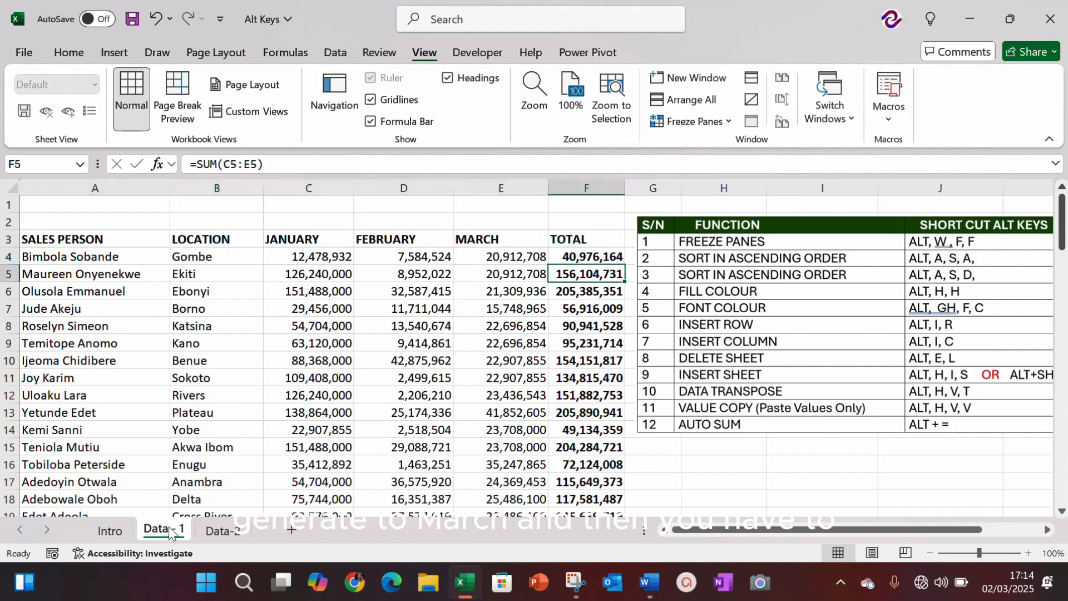
pyautogui.press('Up')
pyautogui.press('Up')
pyautogui.press('Left')
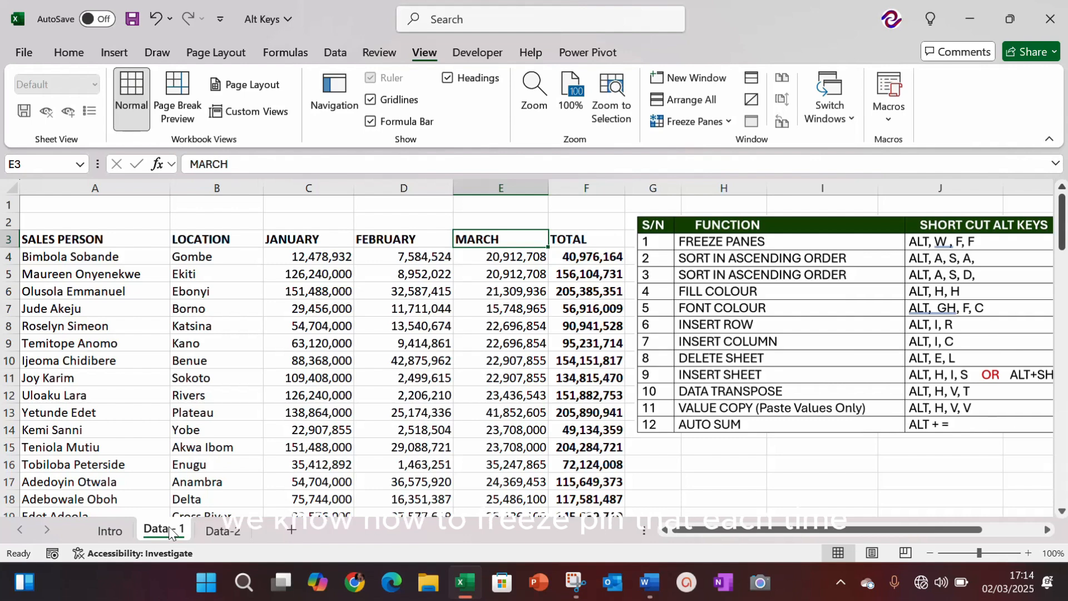
pyautogui.press('Down')
pyautogui.press('Left')
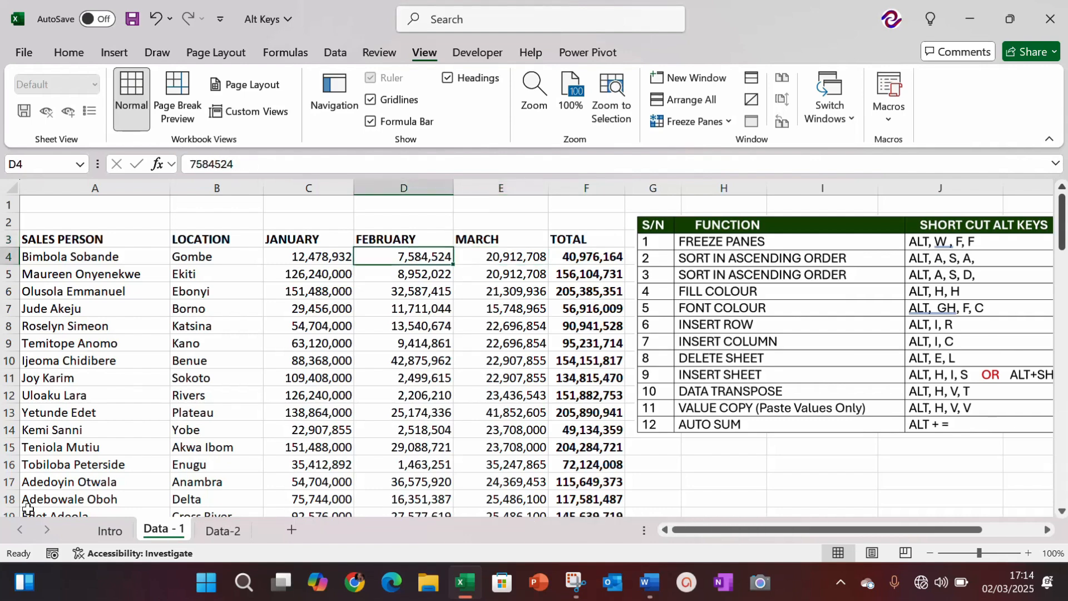
# Go down the LOCATION column to about row 37 to check whether the column headers stay in view
pyautogui.press('Left')
pyautogui.press('Down')
pyautogui.press('Left')
pyautogui.press('Down')
pyautogui.press('Down')
pyautogui.press('Down')
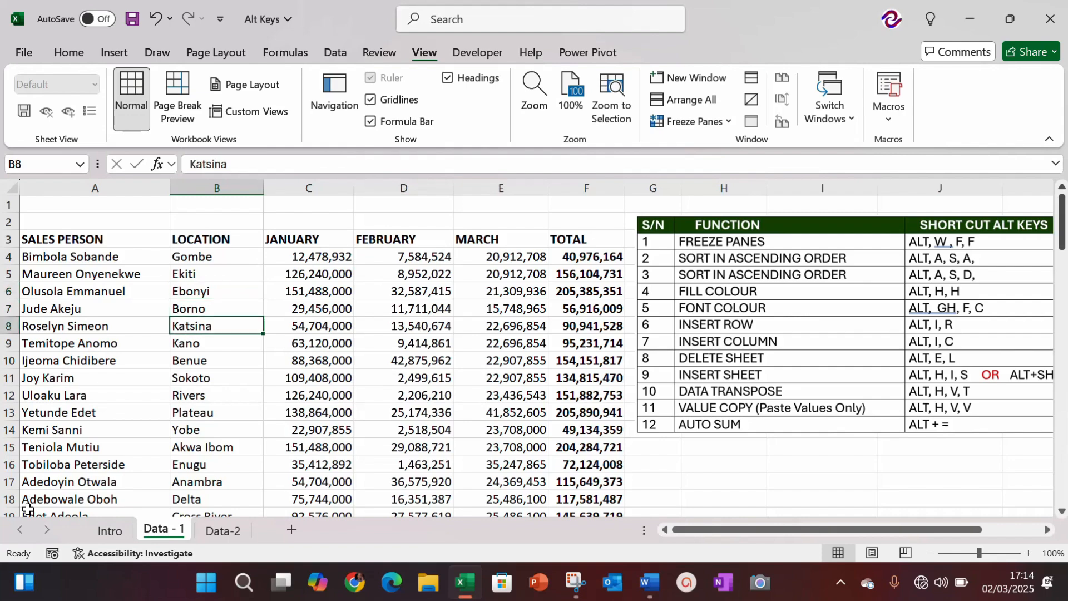
pyautogui.press('Down')
pyautogui.press('Down')
pyautogui.press('Down')
pyautogui.press('Down')
pyautogui.press('Down')
pyautogui.press('Down')
pyautogui.press('Down')
pyautogui.press('Down')
pyautogui.press('Down')
pyautogui.press('Down')
pyautogui.press('Down')
pyautogui.press('Down')
pyautogui.press('Down')
pyautogui.press('Down')
pyautogui.press('Down')
pyautogui.press('Down')
pyautogui.press('Down')
pyautogui.press('Down')
pyautogui.press('Down')
pyautogui.press('Down')
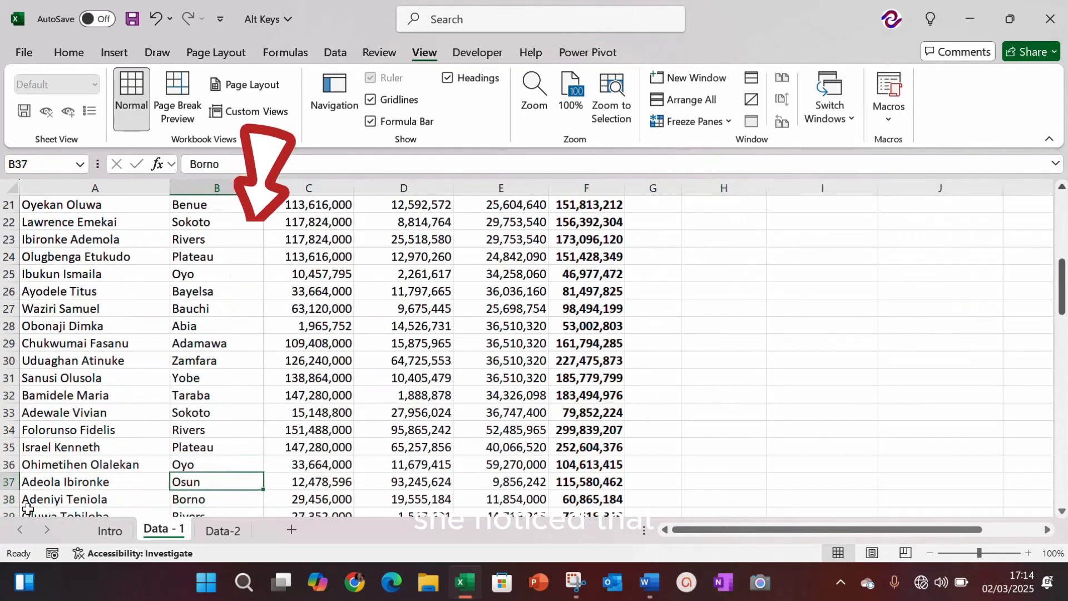
# Return up the LOCATION column to cell B2 above the headers
pyautogui.press('Up')
pyautogui.press('Up')
pyautogui.press('Up')
pyautogui.press('Up')
pyautogui.press('Up')
pyautogui.press('Up')
pyautogui.press('Up')
pyautogui.press('Up')
pyautogui.press('Up')
pyautogui.press('Up')
pyautogui.press('Up')
pyautogui.press('Up')
pyautogui.press('Up')
pyautogui.press('Up')
pyautogui.press('Up')
pyautogui.press('Up')
pyautogui.press('Up')
pyautogui.press('Up')
pyautogui.press('Up')
pyautogui.press('Up')
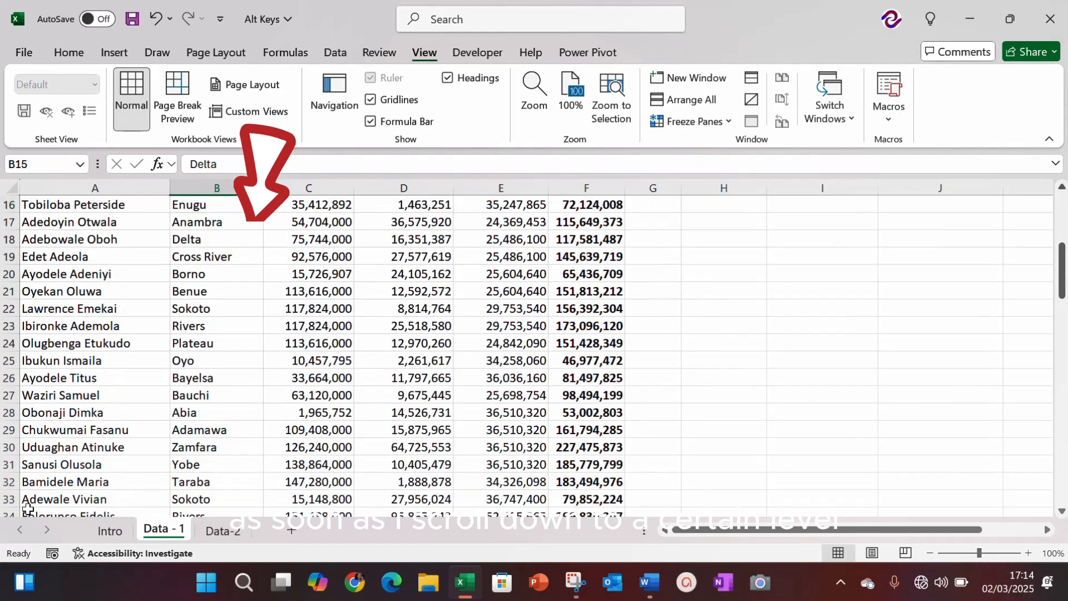
pyautogui.press('Up')
pyautogui.press('Up')
pyautogui.press('Up')
pyautogui.press('Up')
pyautogui.press('Up')
pyautogui.press('Up')
pyautogui.press('Up')
pyautogui.press('Up')
pyautogui.press('Up')
pyautogui.press('Up')
pyautogui.press('Up')
pyautogui.press('Up')
pyautogui.press('Up')
pyautogui.press('Up')
pyautogui.press('Down')
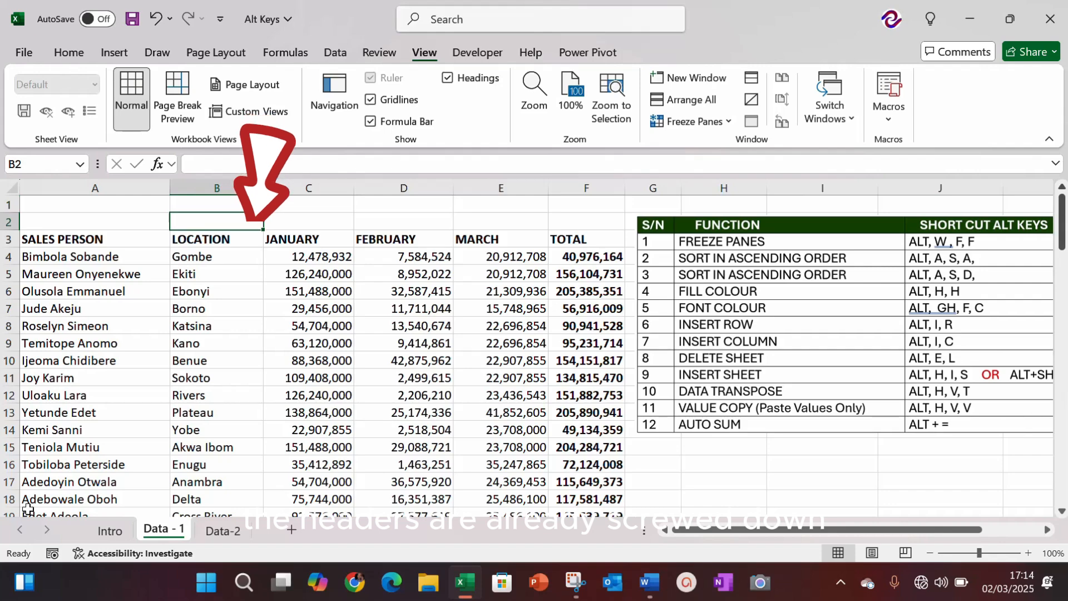
# Go down to rows 23 to 30 and check whether the month columns can be identified without their headers
pyautogui.press('Down')
pyautogui.press('Down')
pyautogui.press('Down')
pyautogui.press('Down')
pyautogui.press('Down')
pyautogui.press('Down')
pyautogui.press('Down')
pyautogui.press('Down')
pyautogui.press('Down')
pyautogui.press('Down')
pyautogui.press('Down')
pyautogui.press('Down')
pyautogui.press('Down')
pyautogui.press('Down')
pyautogui.press('Down')
pyautogui.press('Down')
pyautogui.press('Down')
pyautogui.press('Down')
pyautogui.press('Down')
pyautogui.press('Down')
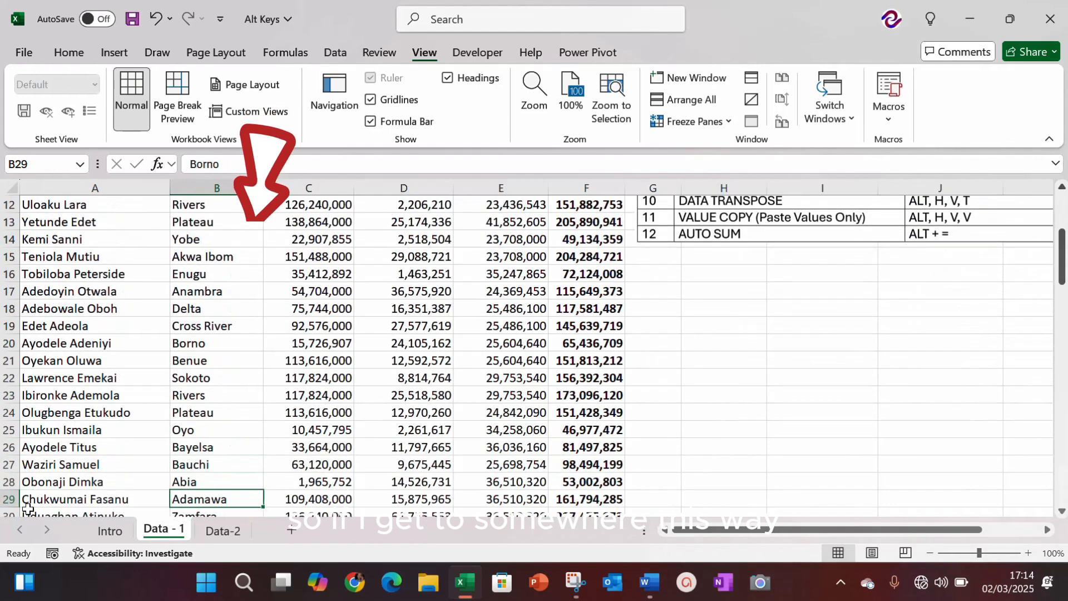
pyautogui.press('Down')
pyautogui.press('Right')
pyautogui.press('Right')
pyautogui.press('Right')
pyautogui.press('Up')
pyautogui.press('Up')
pyautogui.press('Up')
pyautogui.press('Up')
pyautogui.press('Left')
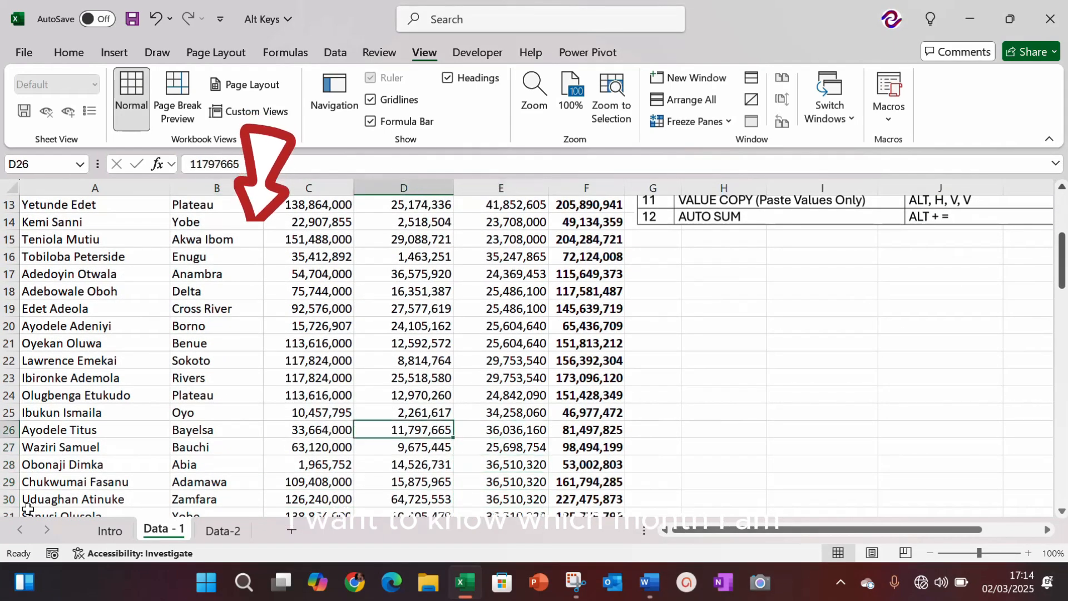
pyautogui.press('Up')
pyautogui.press('Up')
pyautogui.press('Up')
pyautogui.press('Right')
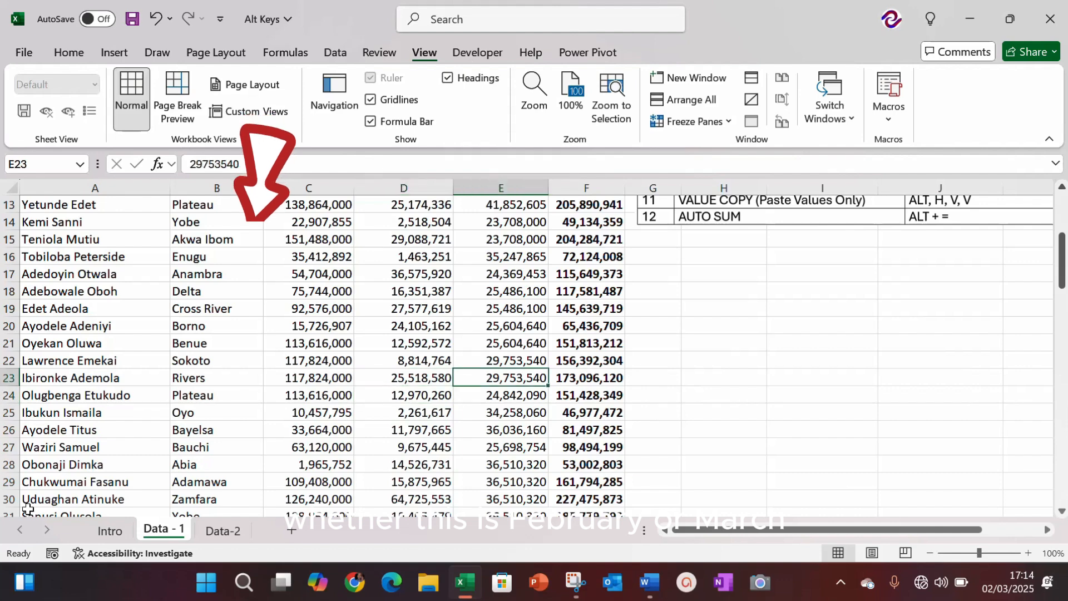
pyautogui.press('Left')
pyautogui.press('Left')
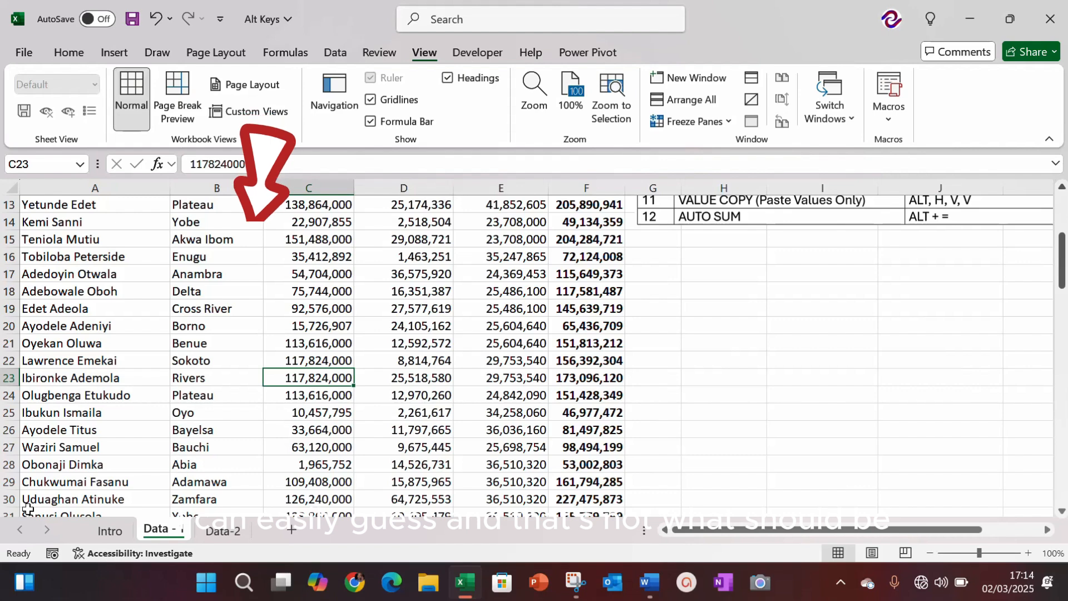
pyautogui.press('Down')
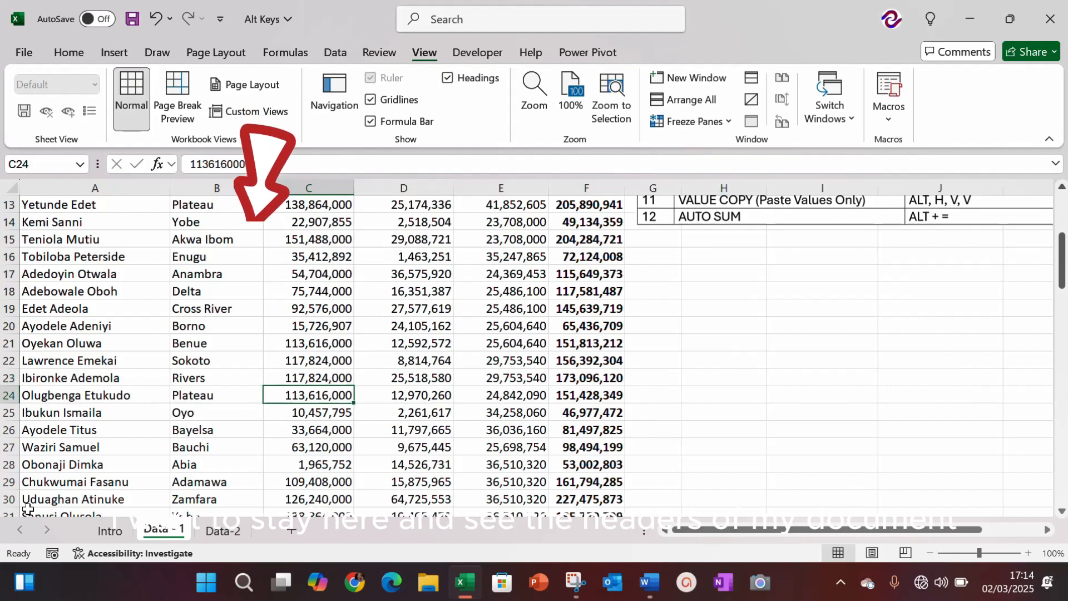
# Return to the start of the table and select cell B4, directly below the LOCATION header
pyautogui.press('Up')
pyautogui.hotkey('ctrl', 'Up')
pyautogui.press('Down')
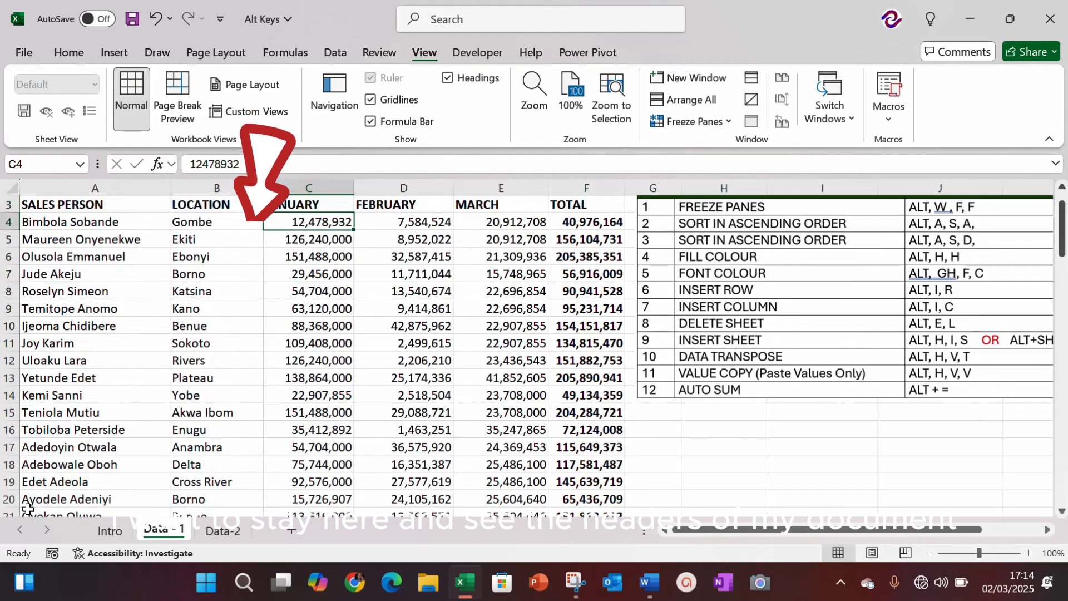
pyautogui.press('Up')
pyautogui.press('Left')
pyautogui.press('Left')
pyautogui.scroll(1, 28, 507)
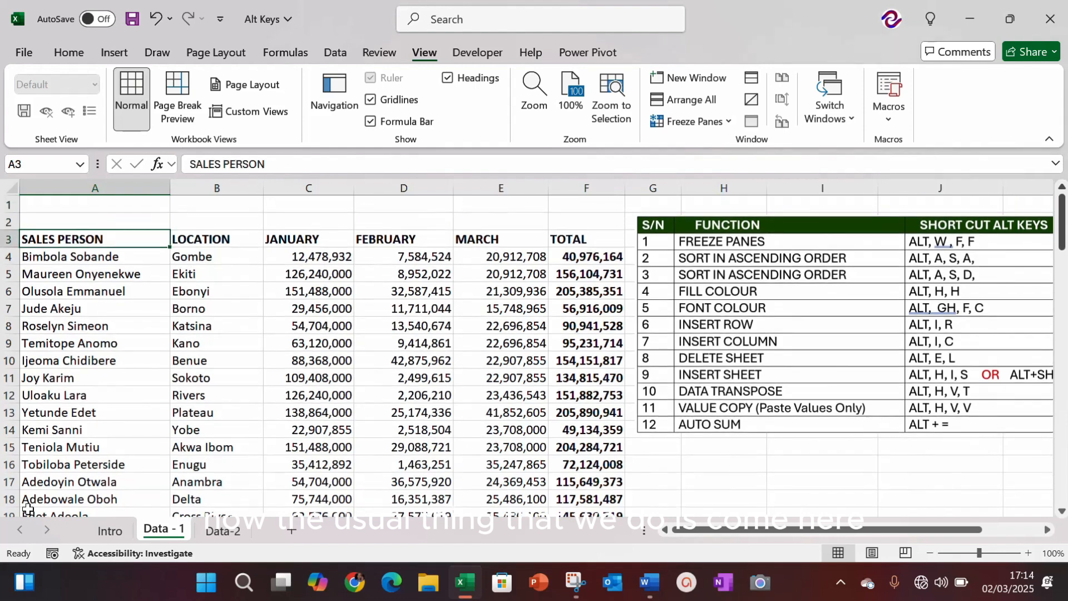
pyautogui.press('Down')
pyautogui.press('Right')
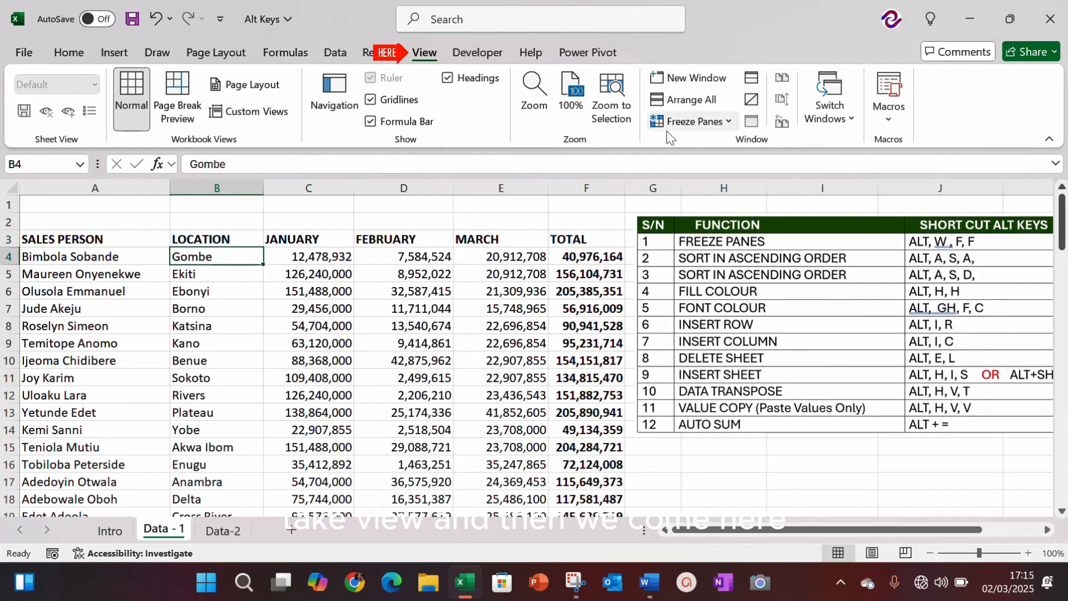
# Review the available Freeze Panes options without applying one, keeping cell B4 selected
pyautogui.click(731, 121)
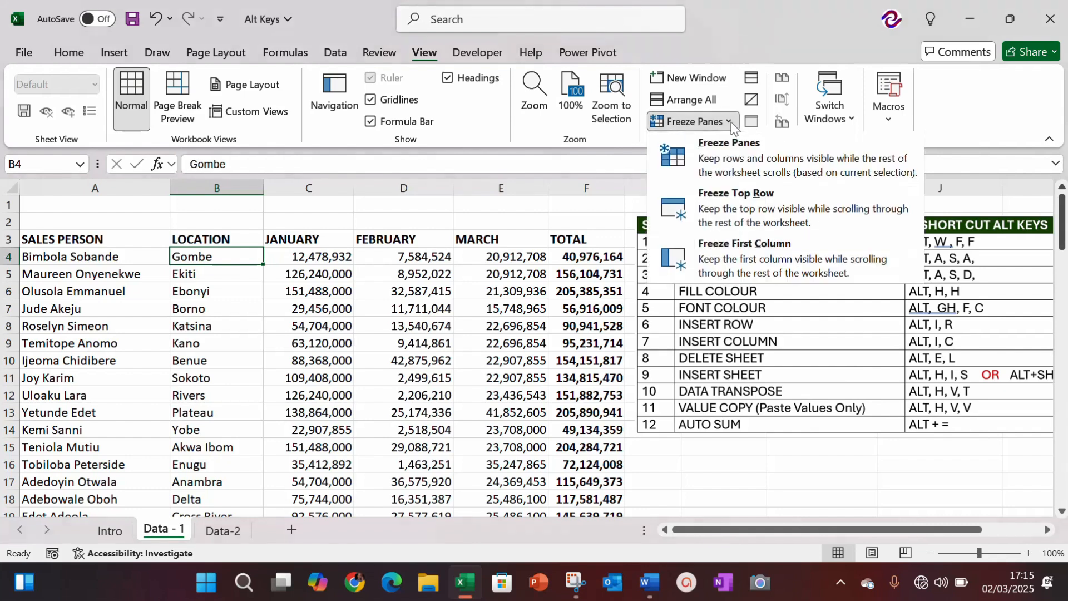
pyautogui.click(192, 303)
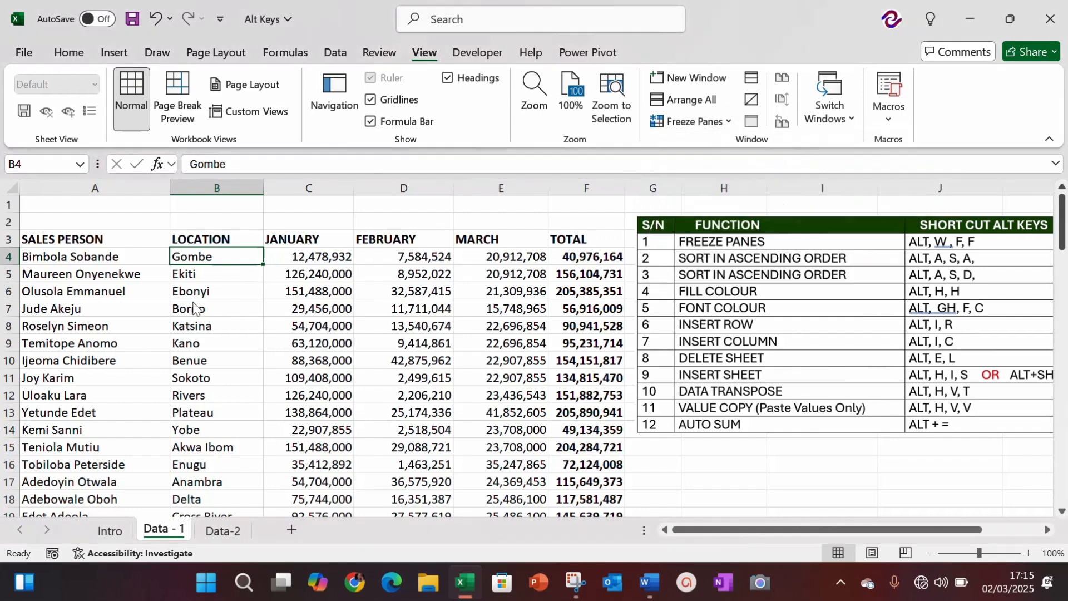
pyautogui.press('Down')
pyautogui.press('Down')
pyautogui.press('Up')
pyautogui.press('Up')
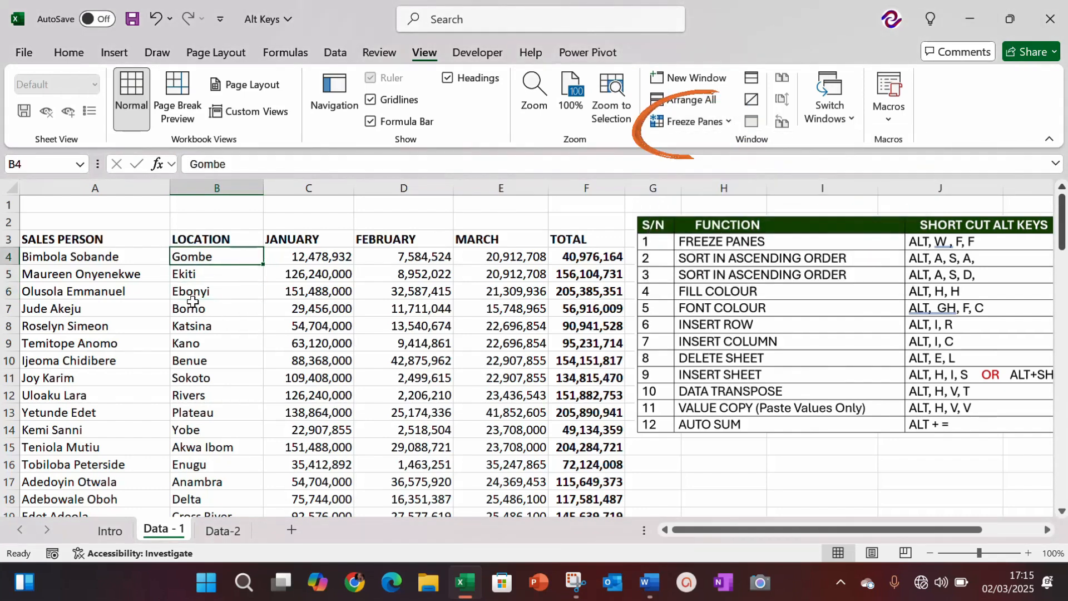
pyautogui.press('Left')
pyautogui.press('Right')
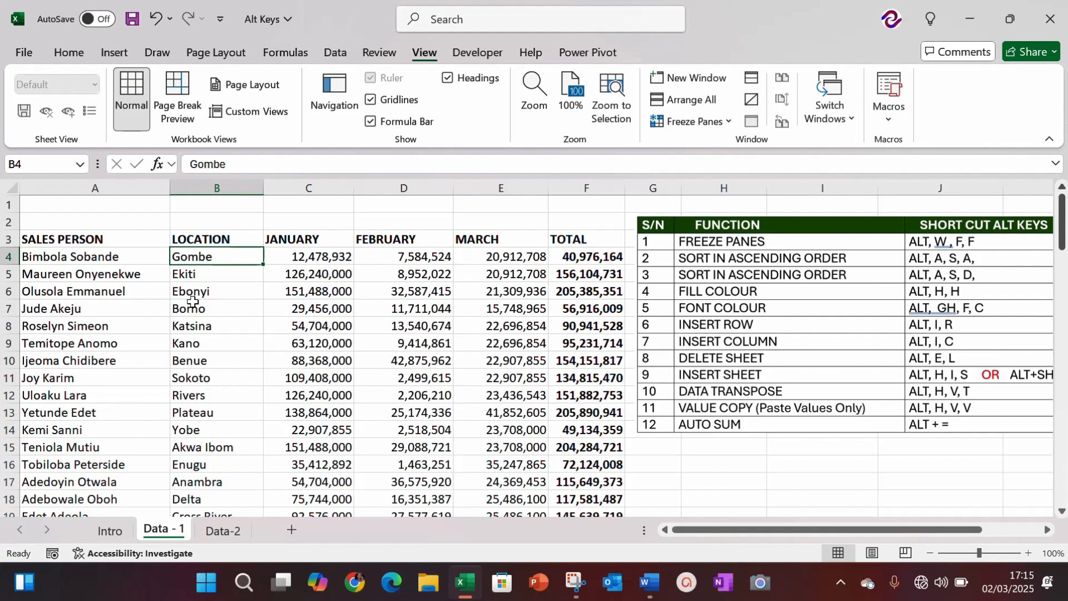
# Go down the LOCATION column past row 19 and back up, checking whether the headers stay in view without frozen panes
pyautogui.press('Down')
pyautogui.press('Down')
pyautogui.press('Down')
pyautogui.press('Down')
pyautogui.press('Down')
pyautogui.press('Down')
pyautogui.press('Down')
pyautogui.press('Down')
pyautogui.press('Down')
pyautogui.press('Down')
pyautogui.press('Down')
pyautogui.press('Down')
pyautogui.press('Down')
pyautogui.press('Down')
pyautogui.press('Down')
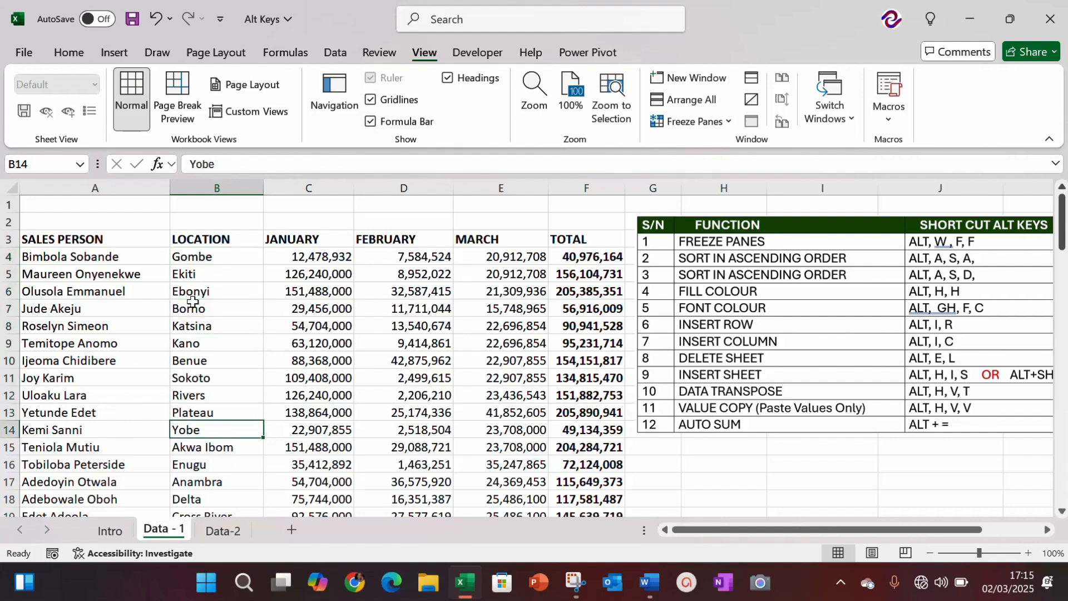
pyautogui.press('Down')
pyautogui.press('Up')
pyautogui.press('Up')
pyautogui.press('Up')
pyautogui.press('Up')
pyautogui.press('Up')
pyautogui.press('Up')
pyautogui.press('Up')
pyautogui.press('Up')
pyautogui.press('Up')
pyautogui.press('Up')
pyautogui.press('Up')
pyautogui.press('Up')
pyautogui.press('Up')
pyautogui.press('Up')
pyautogui.press('Up')
pyautogui.press('Up')
pyautogui.press('Up')
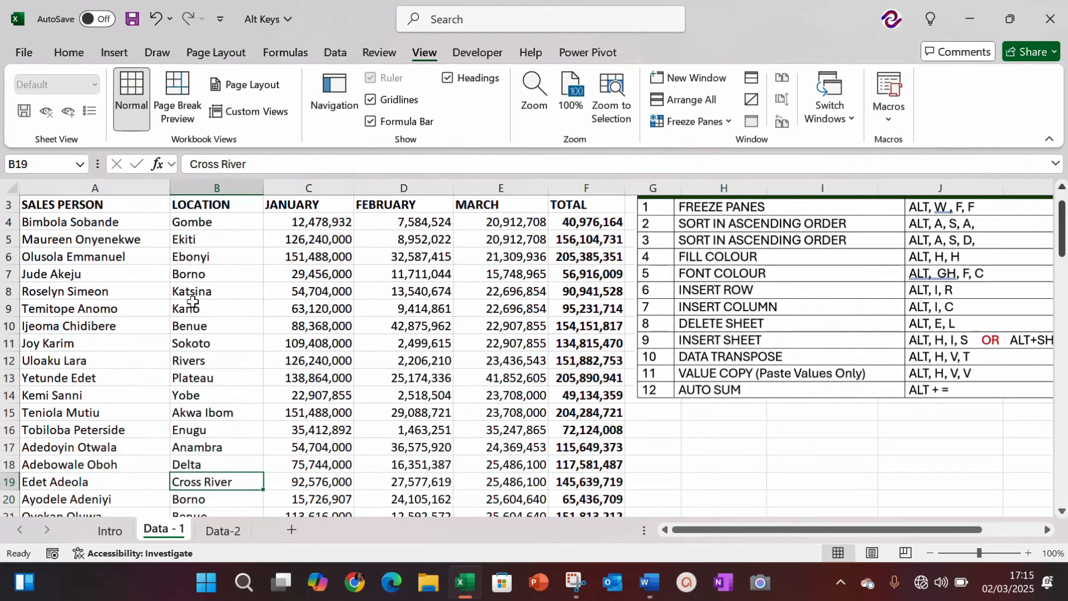
# Select cell B4, directly below the LOCATION header, and freeze the panes there
pyautogui.press('Up')
pyautogui.press('Down')
pyautogui.press('Down')
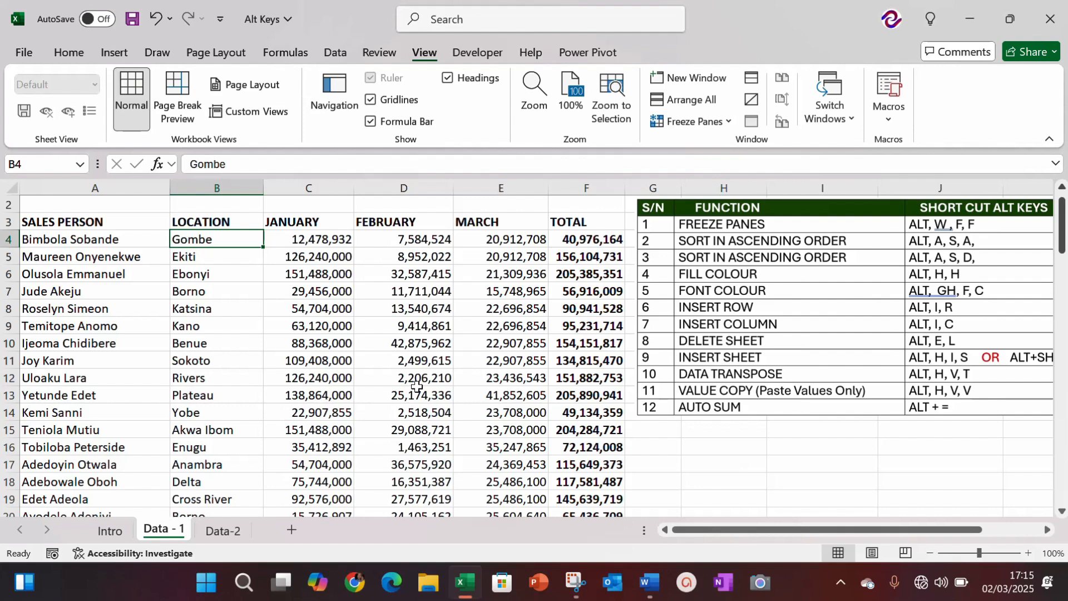
pyautogui.press('alt')
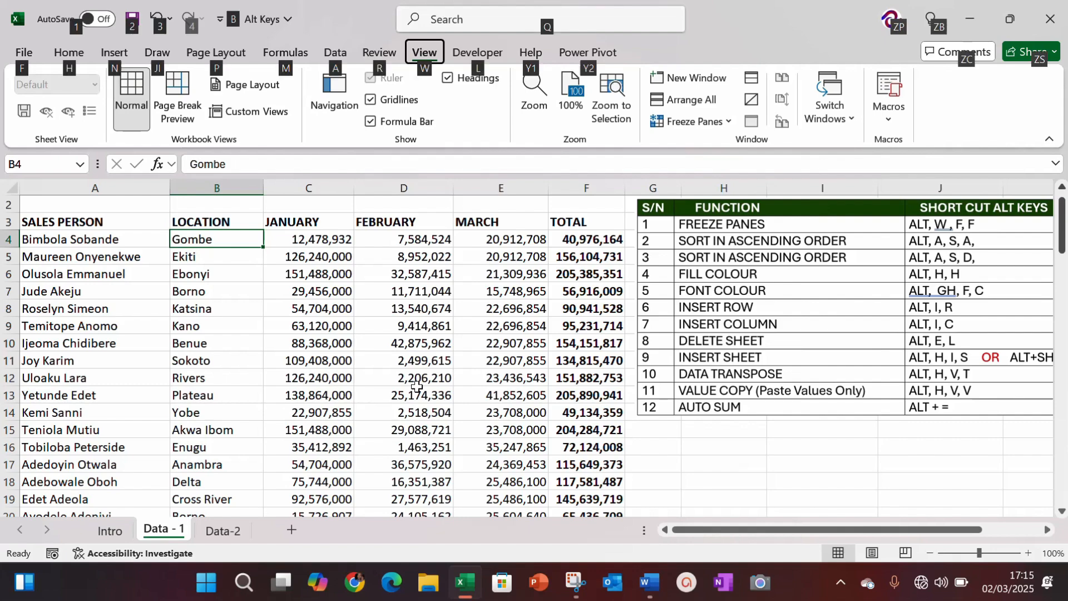
pyautogui.press('w')
pyautogui.press('f')
pyautogui.press('f')
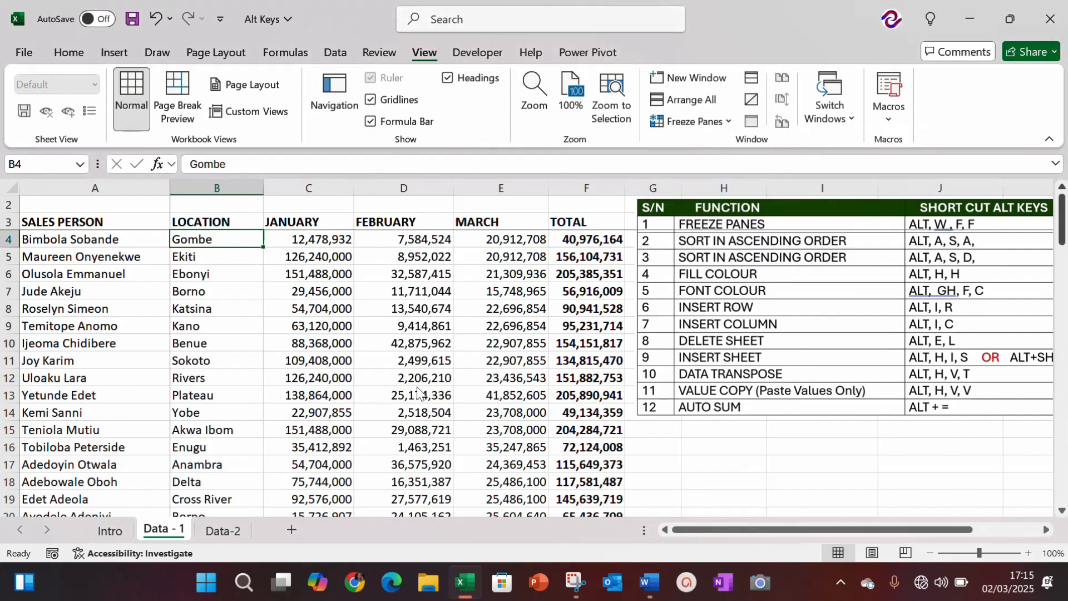
# Go down the LOCATION column past row 33 and check whether the header row stays in view with the panes frozen
pyautogui.press('Down')
pyautogui.press('Down')
pyautogui.press('Down')
pyautogui.press('Down')
pyautogui.press('Down')
pyautogui.press('Down')
pyautogui.press('Down')
pyautogui.press('Down')
pyautogui.press('Down')
pyautogui.press('Down')
pyautogui.press('Down')
pyautogui.press('Down')
pyautogui.press('Down')
pyautogui.press('Down')
pyautogui.press('Down')
pyautogui.press('Down')
pyautogui.press('Down')
pyautogui.press('Down')
pyautogui.press('Down')
pyautogui.press('Down')
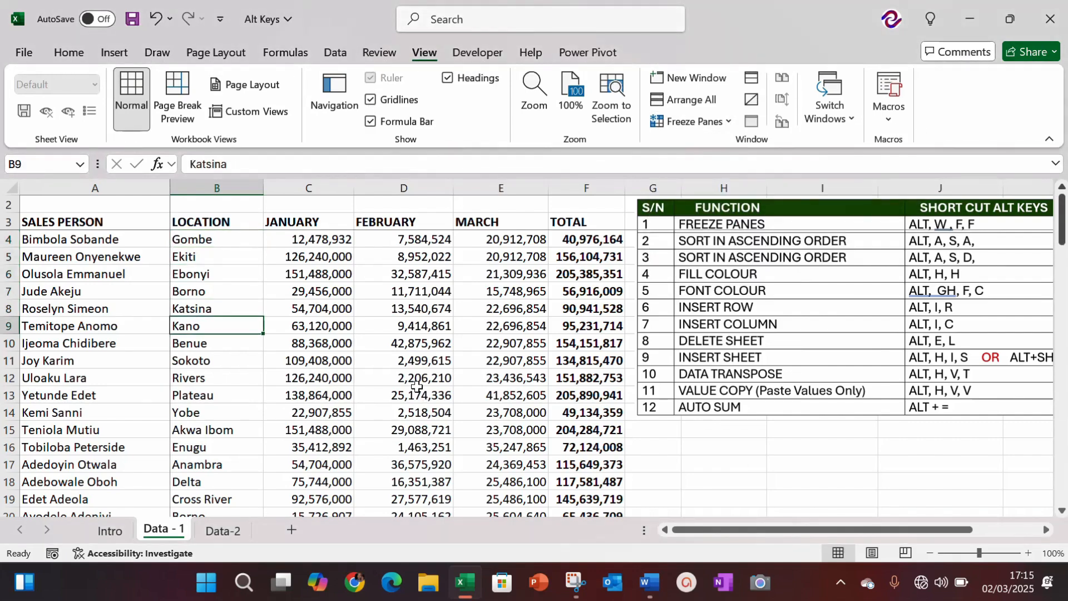
pyautogui.press('Down')
pyautogui.press('Down')
pyautogui.press('Down')
pyautogui.press('Down')
pyautogui.press('Down')
pyautogui.press('Down')
pyautogui.press('Down')
pyautogui.press('Down')
pyautogui.press('Down')
pyautogui.press('Down')
pyautogui.press('Down')
pyautogui.press('Down')
pyautogui.press('Down')
pyautogui.press('Down')
pyautogui.press('Down')
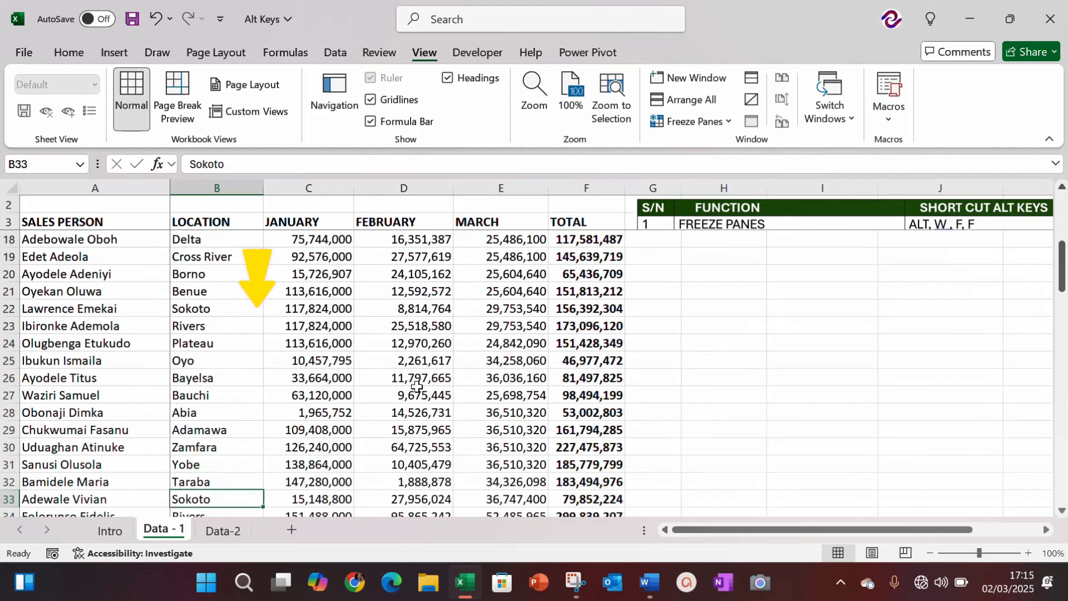
# Go back up the LOCATION column to cell B10, examining the month headers against the rows below them
pyautogui.press('Up')
pyautogui.press('Up')
pyautogui.press('Up')
pyautogui.press('Up')
pyautogui.press('Up')
pyautogui.press('Up')
pyautogui.press('Up')
pyautogui.press('Up')
pyautogui.press('Up')
pyautogui.press('Up')
pyautogui.press('Up')
pyautogui.press('Up')
pyautogui.press('Up')
pyautogui.press('Up')
pyautogui.press('Up')
pyautogui.press('Up')
pyautogui.press('Up')
pyautogui.press('Up')
pyautogui.press('Up')
pyautogui.press('Up')
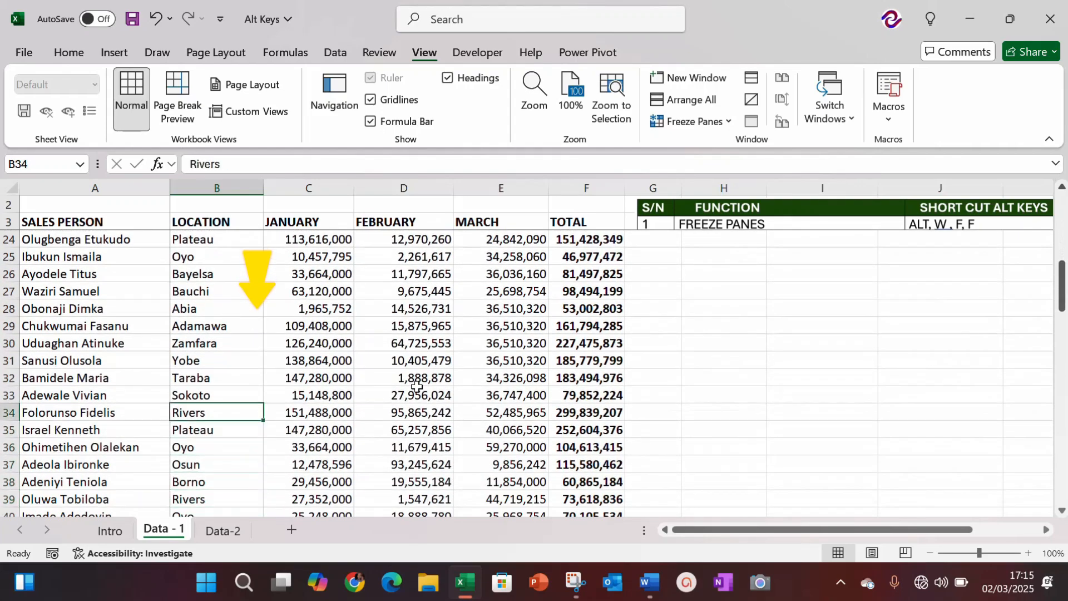
pyautogui.press('Up')
pyautogui.press('Up')
pyautogui.press('Up')
pyautogui.press('Up')
pyautogui.press('Up')
pyautogui.press('Up')
pyautogui.press('Up')
pyautogui.press('Up')
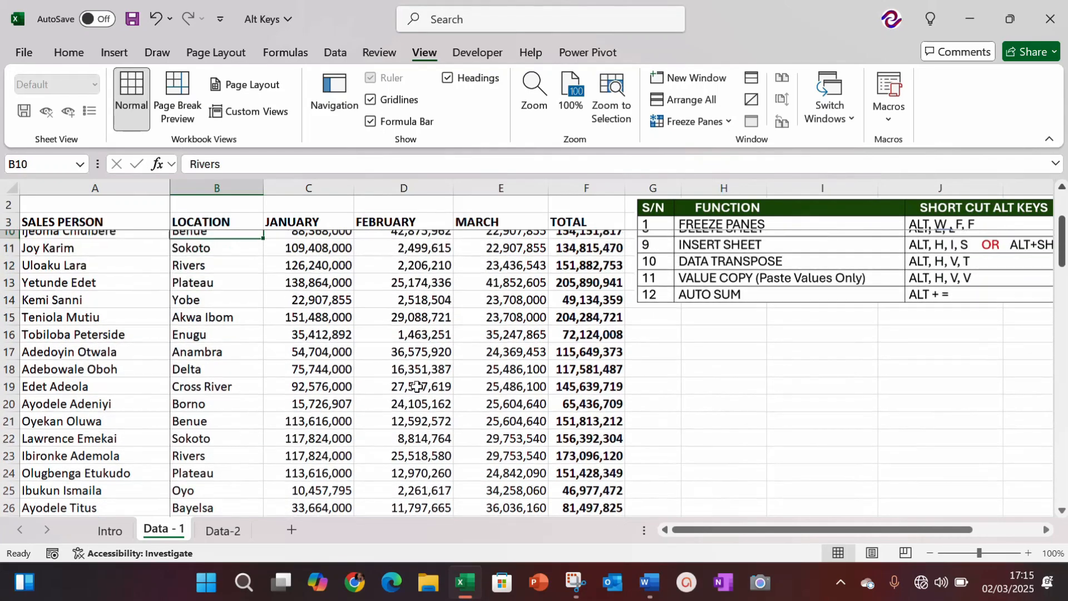
# Go down to row 17 and back up to the top of the LOCATION column, rechecking the frozen headers
pyautogui.press('Down')
pyautogui.press('Down')
pyautogui.press('Down')
pyautogui.press('Down')
pyautogui.press('Down')
pyautogui.press('Down')
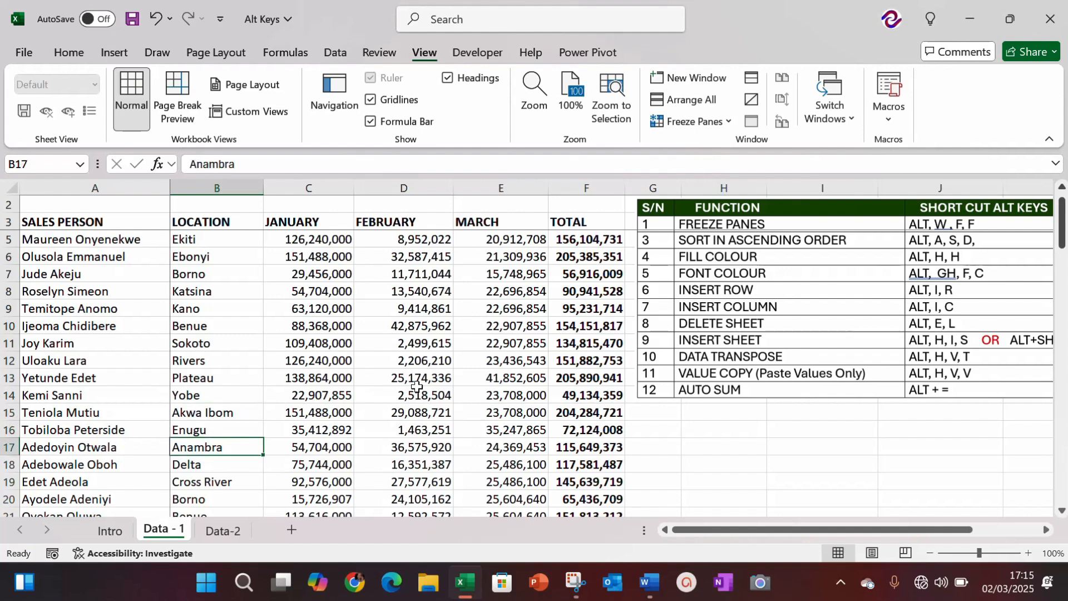
pyautogui.press('Up')
pyautogui.press('Up')
pyautogui.press('Up')
pyautogui.press('Up')
pyautogui.press('Up')
pyautogui.press('Up')
pyautogui.press('Up')
pyautogui.press('Up')
pyautogui.press('Up')
pyautogui.press('Up')
pyautogui.press('Up')
pyautogui.press('Up')
pyautogui.press('Up')
pyautogui.press('Up')
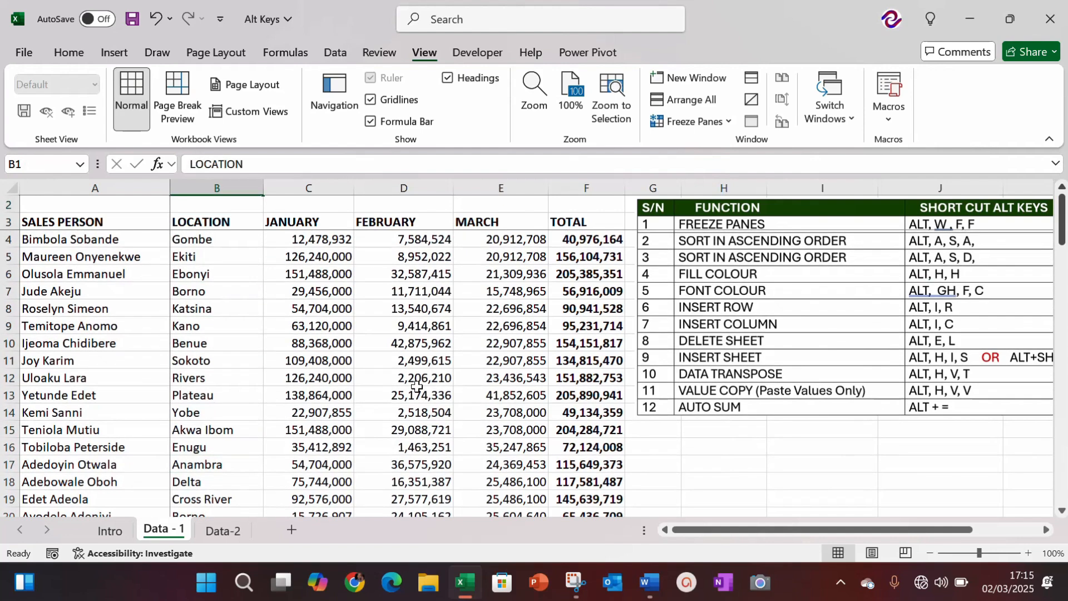
# Return the selection to cell B4 and unfreeze the panes
pyautogui.press('Down')
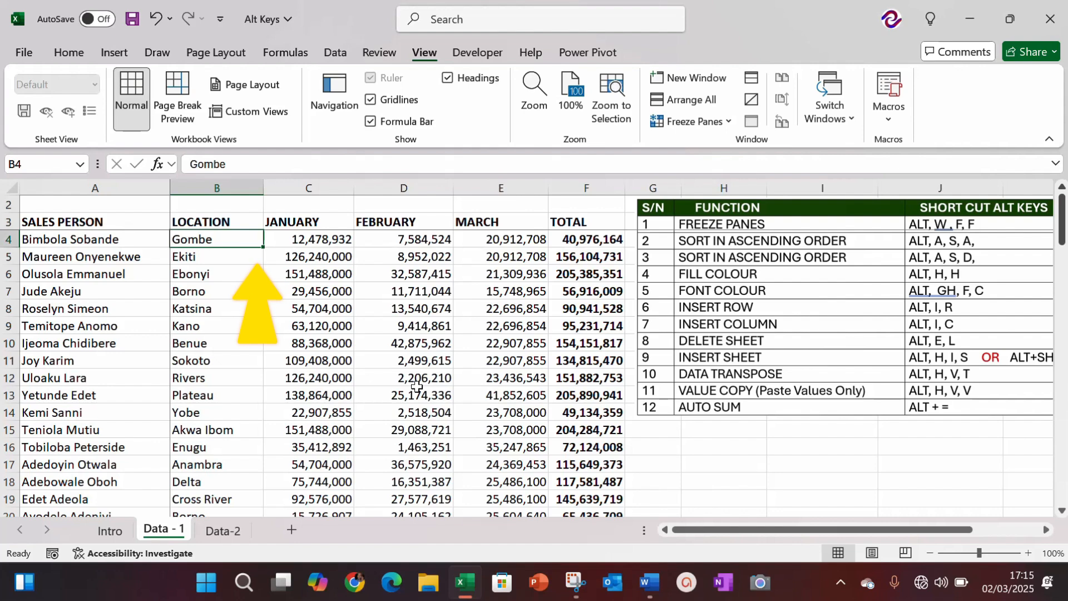
pyautogui.press('alt')
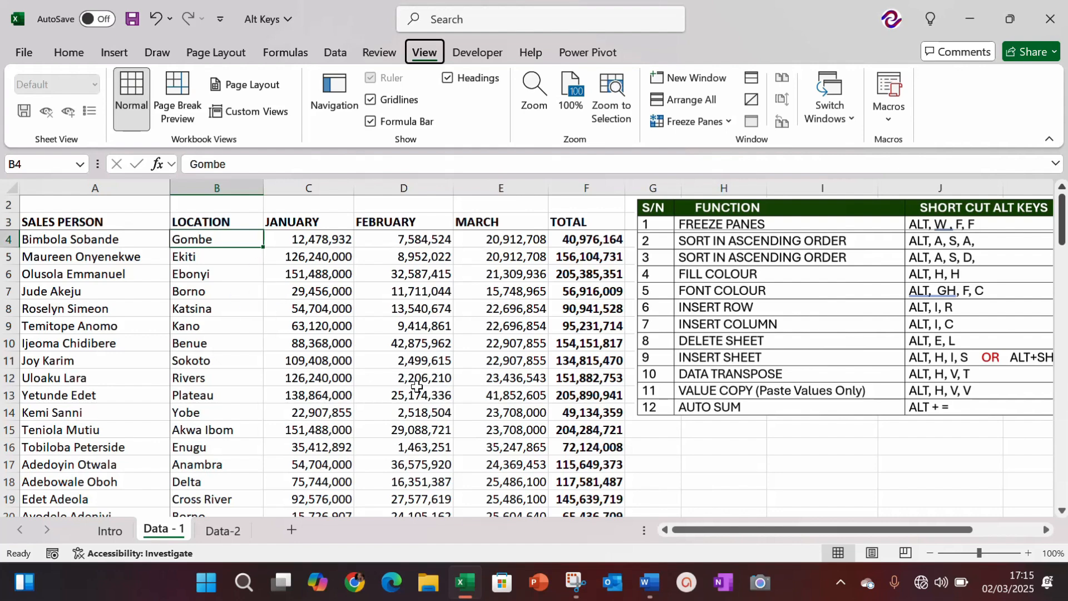
pyautogui.press('w')
pyautogui.press('f')
pyautogui.press('f')
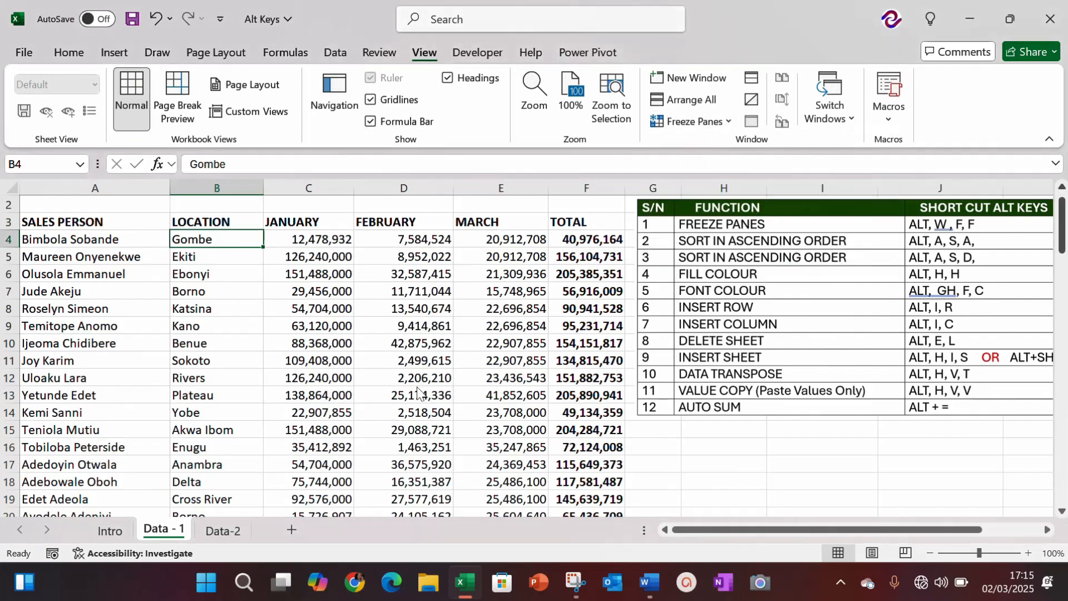
# Go down the LOCATION column to row 22 and check whether the headers scroll out of view with the panes unfrozen
pyautogui.press('Down')
pyautogui.press('Down')
pyautogui.press('Down')
pyautogui.press('Down')
pyautogui.press('Down')
pyautogui.press('Down')
pyautogui.press('Down')
pyautogui.press('Down')
pyautogui.press('Down')
pyautogui.press('Down')
pyautogui.press('Down')
pyautogui.press('Down')
pyautogui.press('Down')
pyautogui.press('Down')
pyautogui.press('Down')
pyautogui.press('Down')
pyautogui.press('Down')
pyautogui.press('Down')
pyautogui.press('Down')
pyautogui.press('Down')
pyautogui.press('Down')
pyautogui.press('Down')
pyautogui.press('Down')
pyautogui.press('Down')
pyautogui.press('Down')
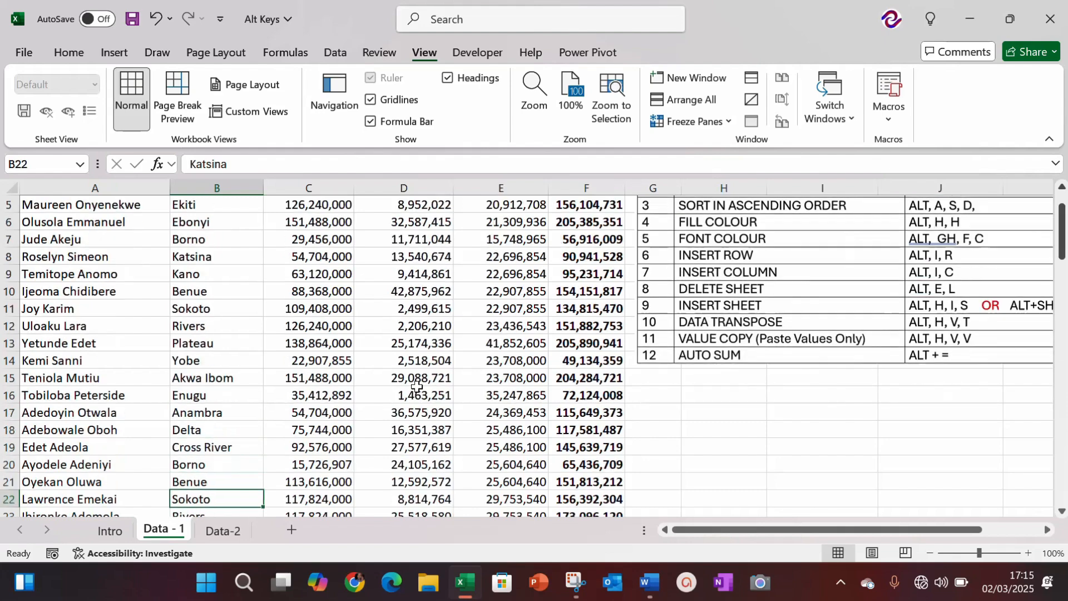
# Return up the LOCATION column to cell B4, checking how the header row scrolls with the panes unfrozen
pyautogui.press('Up')
pyautogui.press('Up')
pyautogui.press('Up')
pyautogui.press('Up')
pyautogui.press('Up')
pyautogui.press('Up')
pyautogui.press('Up')
pyautogui.press('Up')
pyautogui.press('Up')
pyautogui.press('Up')
pyautogui.press('Up')
pyautogui.press('Up')
pyautogui.press('Up')
pyautogui.press('Up')
pyautogui.press('Up')
pyautogui.press('Up')
pyautogui.press('Up')
pyautogui.press('Up')
pyautogui.press('Up')
pyautogui.press('Up')
pyautogui.press('Up')
pyautogui.press('Up')
pyautogui.press('Up')
pyautogui.press('Up')
pyautogui.press('Up')
pyautogui.press('Up')
pyautogui.press('Up')
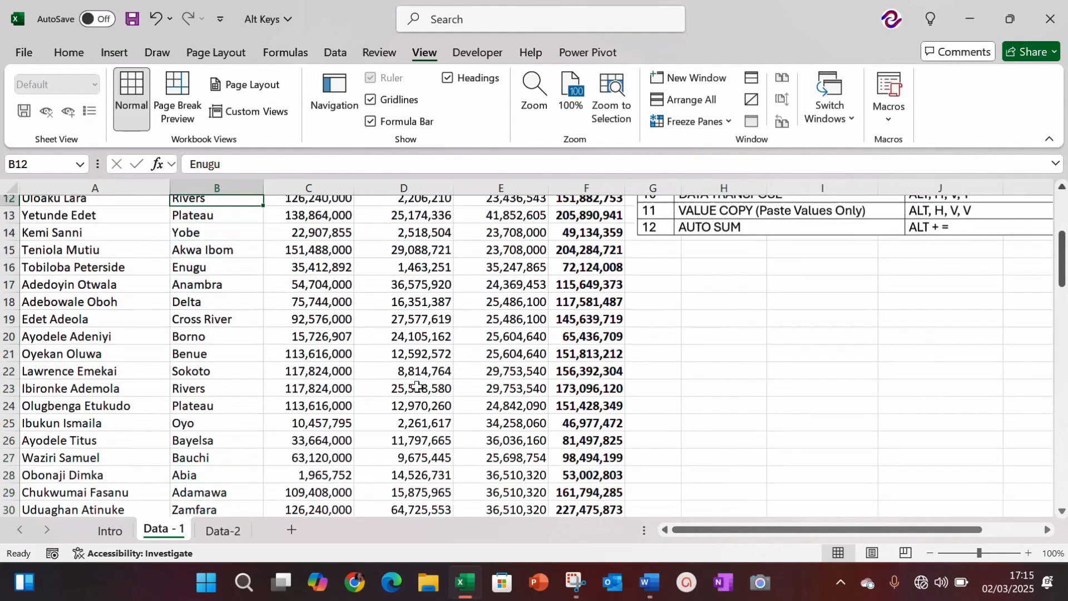
pyautogui.press('Down')
pyautogui.press('Down')
pyautogui.press('Down')
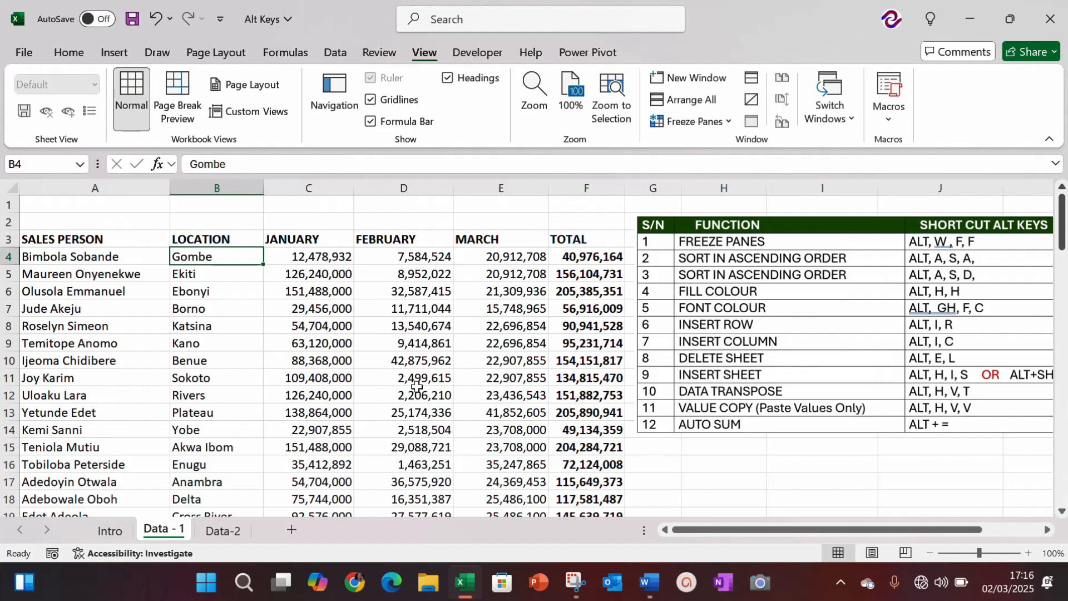
# Examine the headers from cell A3 and the first two SALES PERSON entries, ending on cell A4
pyautogui.press('Left')
pyautogui.press('Up')
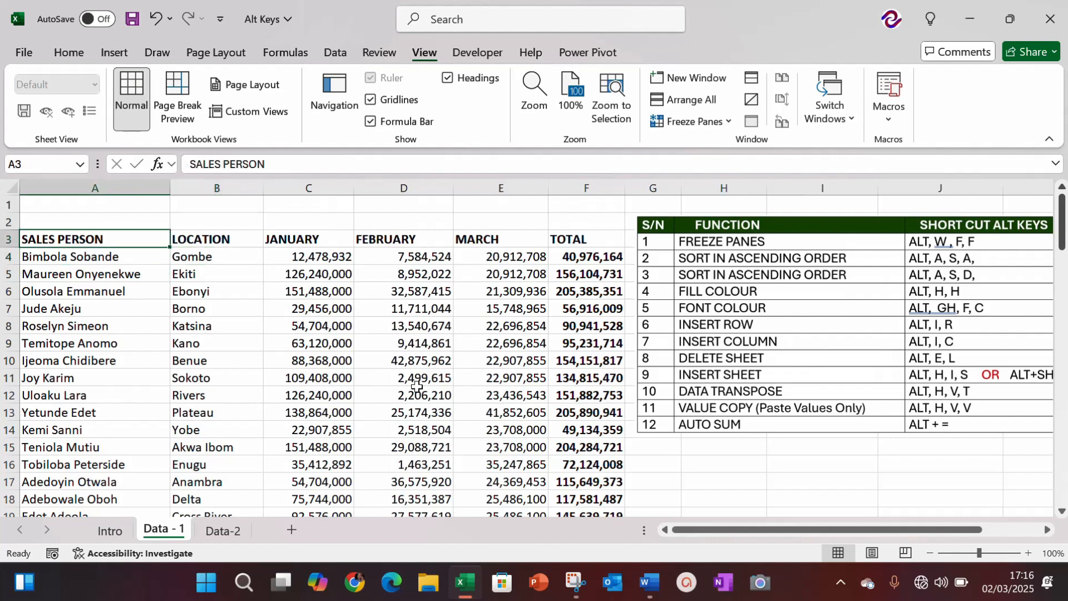
pyautogui.hotkey('shift', 'Right')
pyautogui.hotkey('shift', 'Right')
pyautogui.hotkey('shift', 'Down')
pyautogui.press('Down')
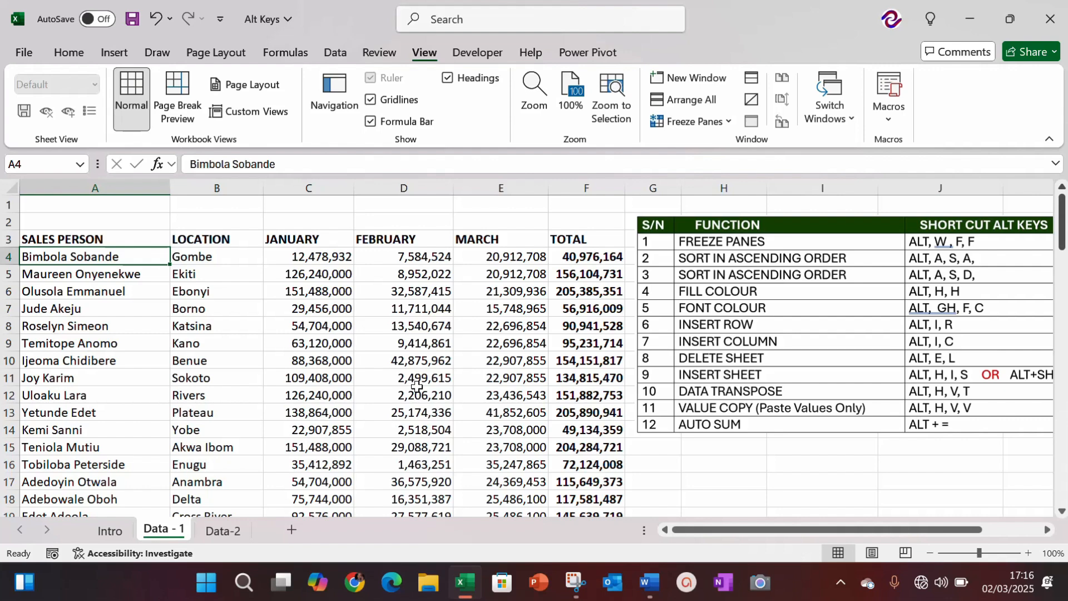
pyautogui.press('Down')
pyautogui.press('Up')
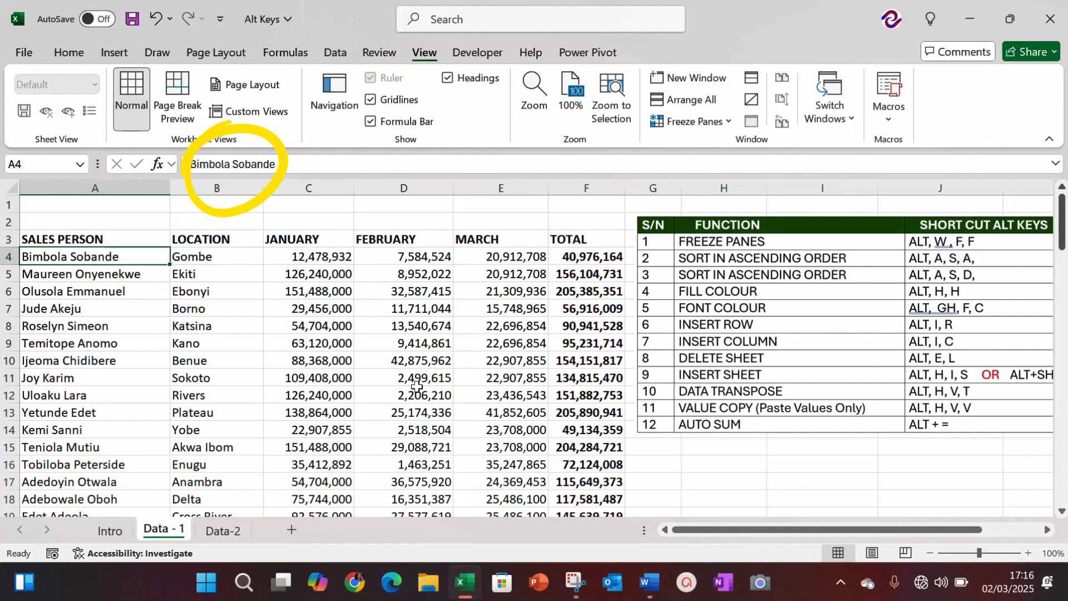
pyautogui.press('Down')
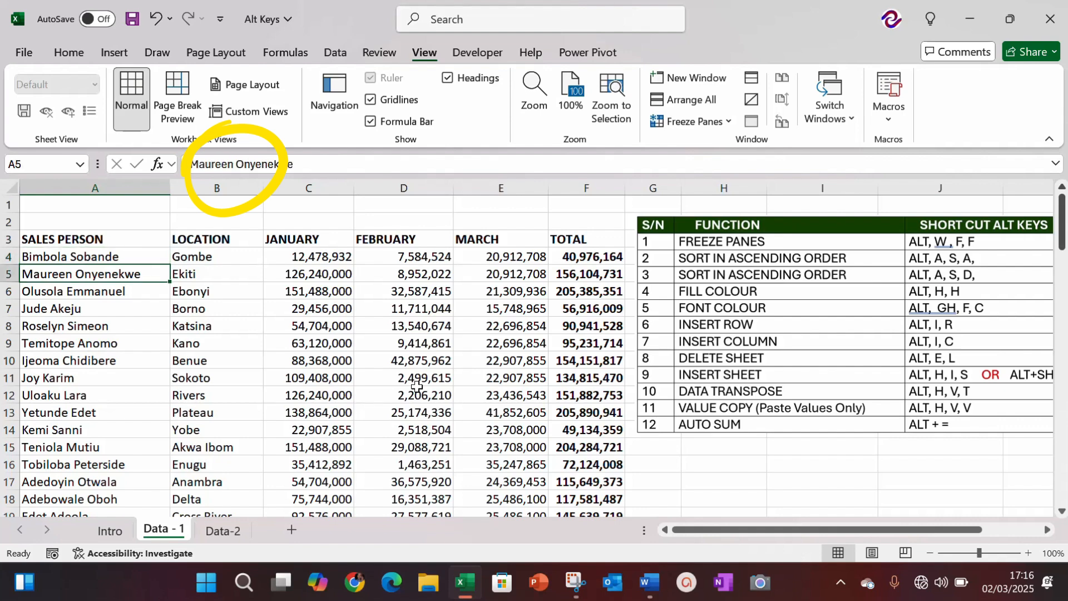
pyautogui.press('Up')
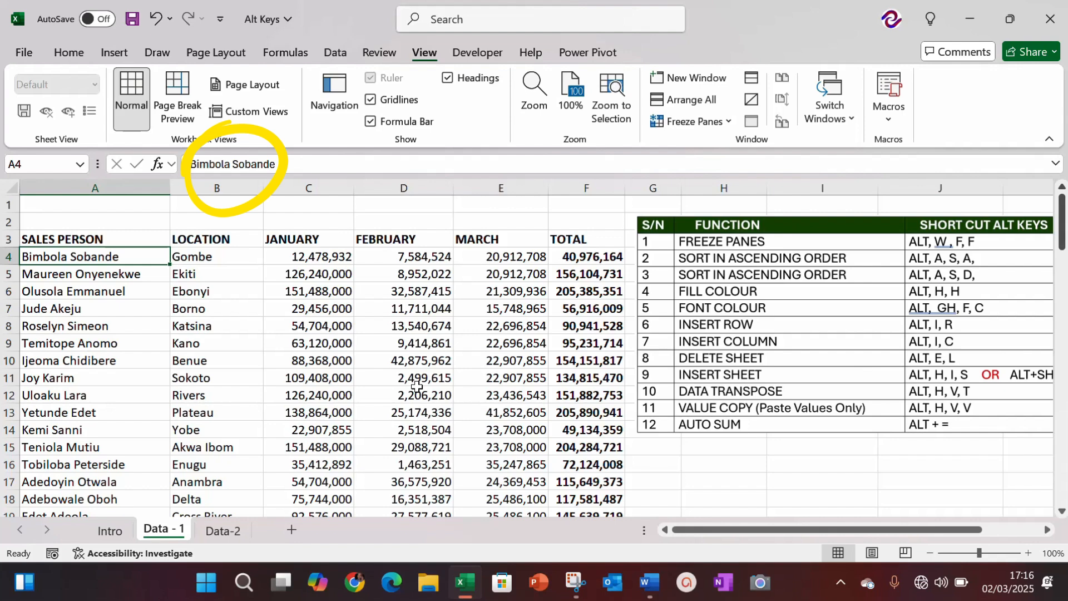
# Sort the sales table by SALES PERSON in ascending order and undo the sort
pyautogui.press('alt')
pyautogui.press('a')
pyautogui.press('s')
pyautogui.press('a')
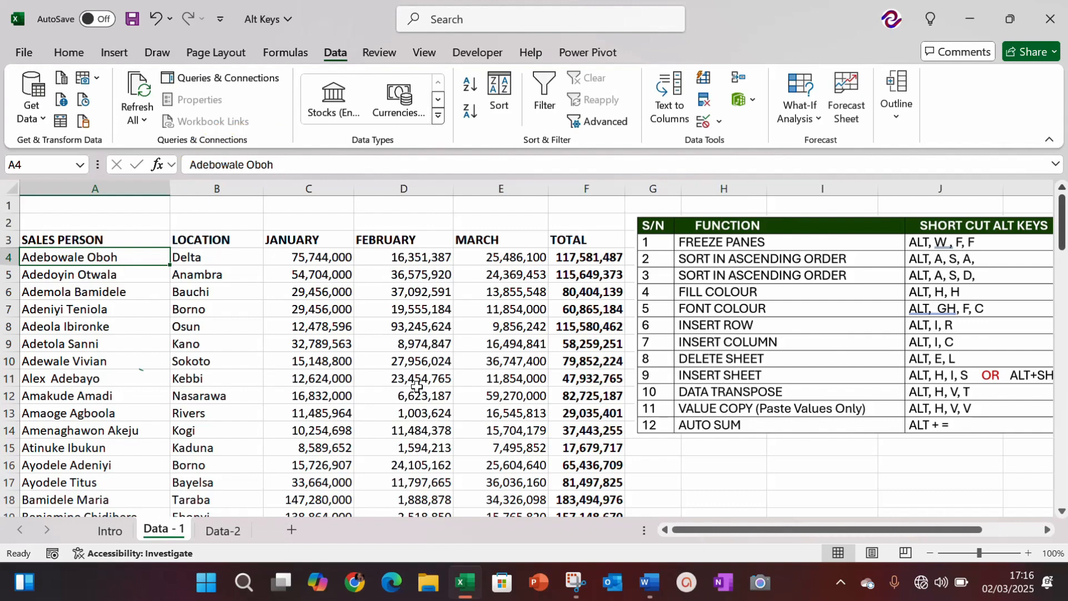
pyautogui.hotkey('ctrl', 'z')
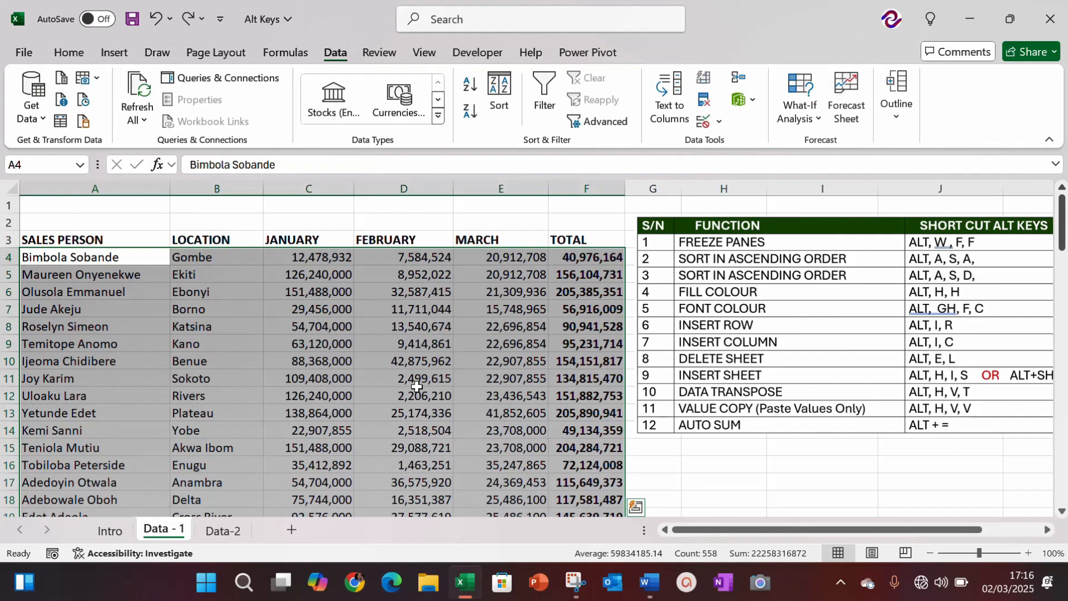
# Move the shortcut reference picture to the right so it starts at column H and leaves column G clear
pyautogui.press('Right')
pyautogui.press('Right')
pyautogui.press('Right')
pyautogui.press('Right')
pyautogui.press('Right')
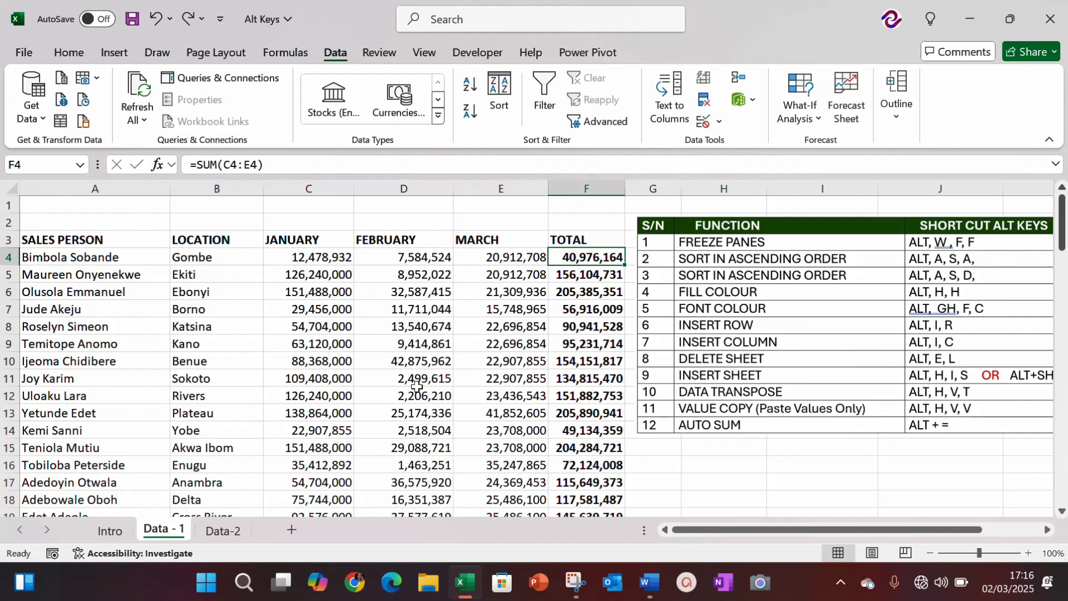
pyautogui.click(657, 243)
pyautogui.press('Right')
pyautogui.press('Right')
pyautogui.press('Right')
pyautogui.press('Right')
pyautogui.press('Right')
pyautogui.press('Right')
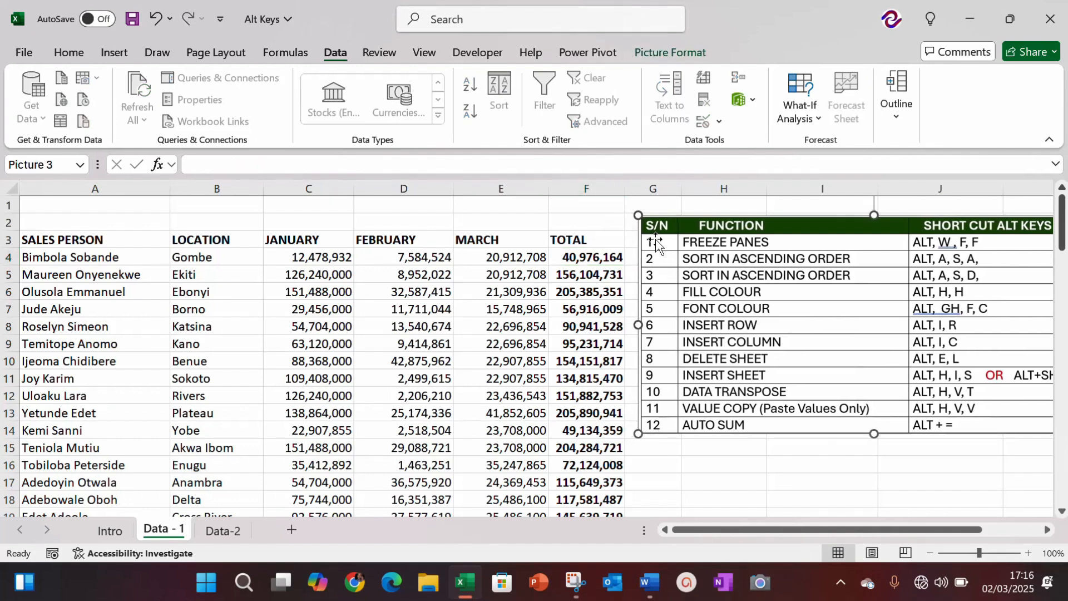
pyautogui.press('Right')
pyautogui.press('Right')
pyautogui.press('Right')
pyautogui.press('Right')
pyautogui.press('Right')
pyautogui.press('Right')
pyautogui.press('Right')
pyautogui.press('Right')
pyautogui.press('Right')
# Look across row 4 from TOTAL through the month figures and back to cell F4
pyautogui.click(580, 257)
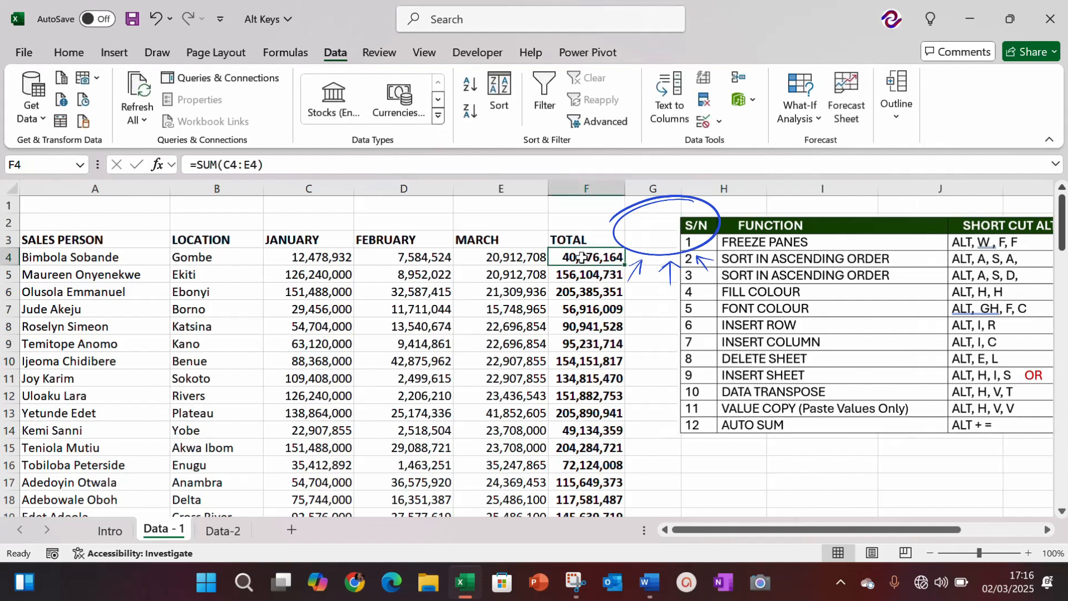
pyautogui.press('Left')
pyautogui.press('Left')
pyautogui.press('Left')
pyautogui.press('Left')
pyautogui.press('Left')
pyautogui.press('Right')
pyautogui.press('Right')
pyautogui.press('Right')
pyautogui.press('Right')
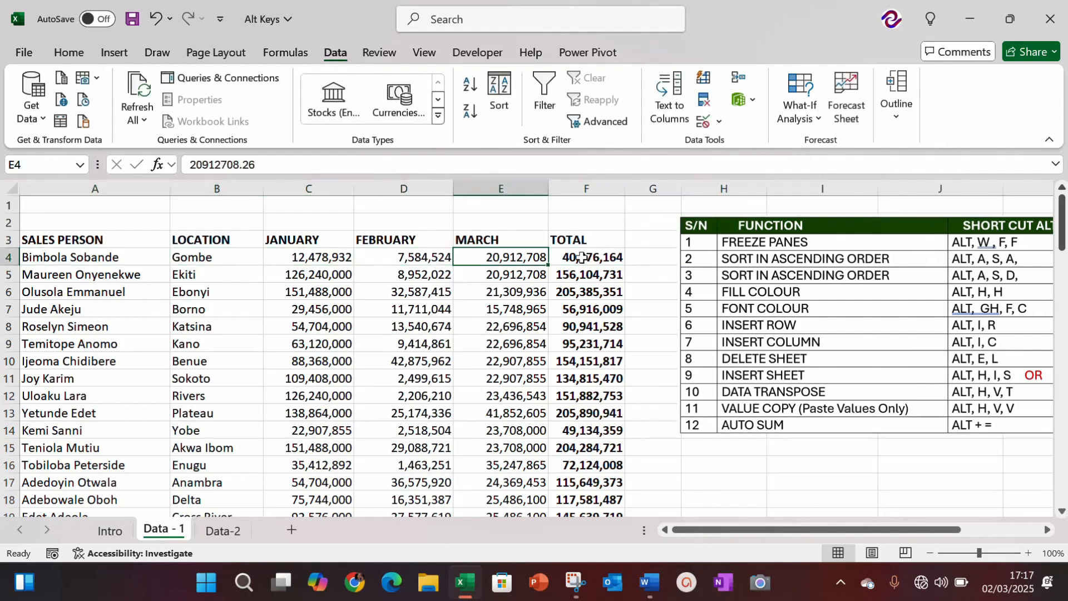
pyautogui.press('Right')
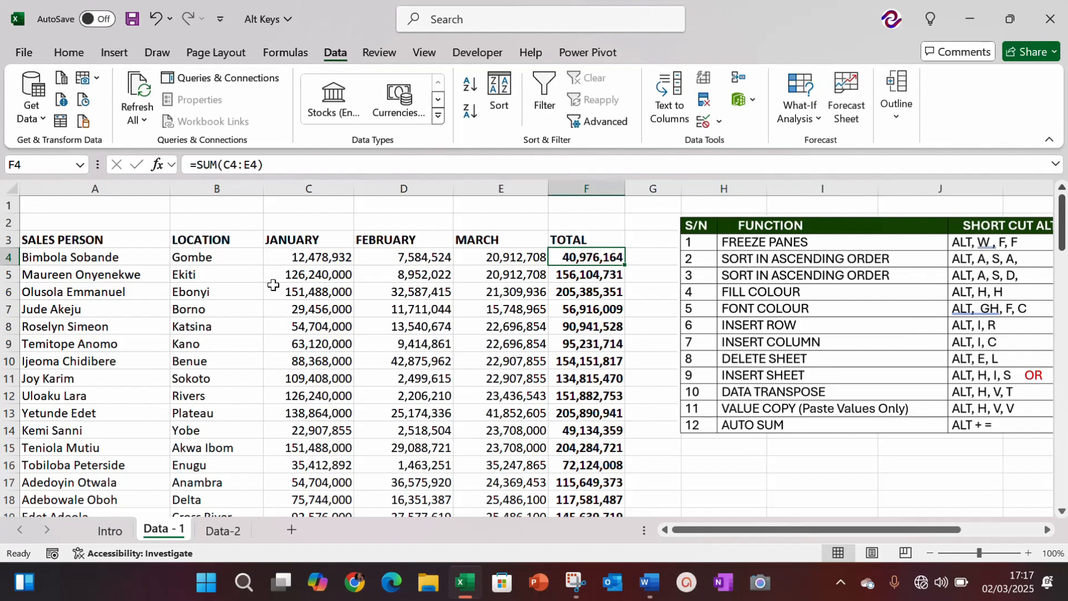
# Sort the sales table by TOTAL in descending order and check both ends of the TOTAL column
pyautogui.press('alt')
pyautogui.press('a')
pyautogui.press('s')
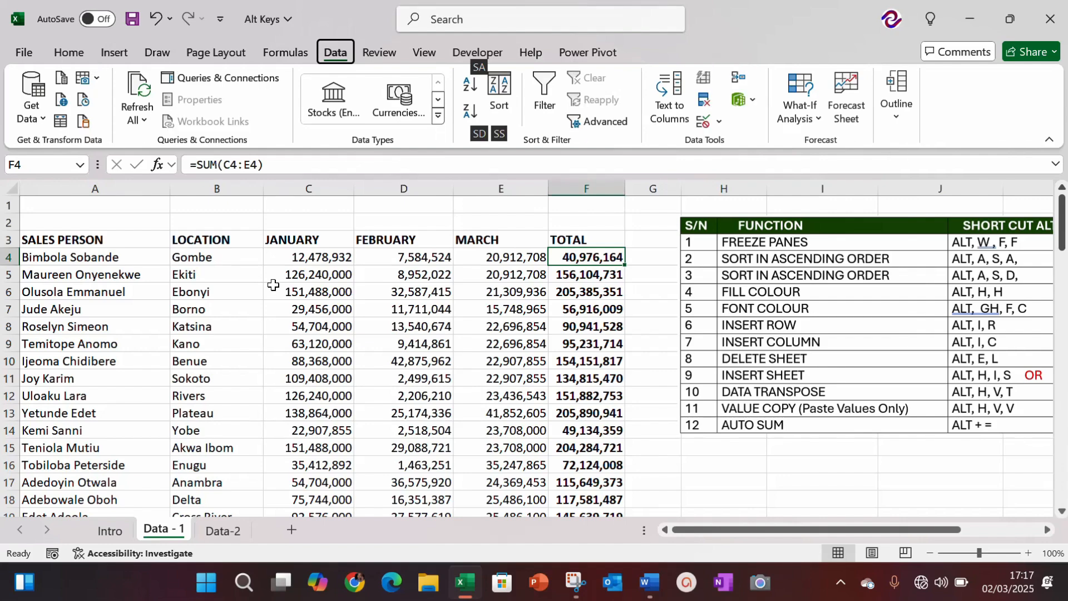
pyautogui.press('d')
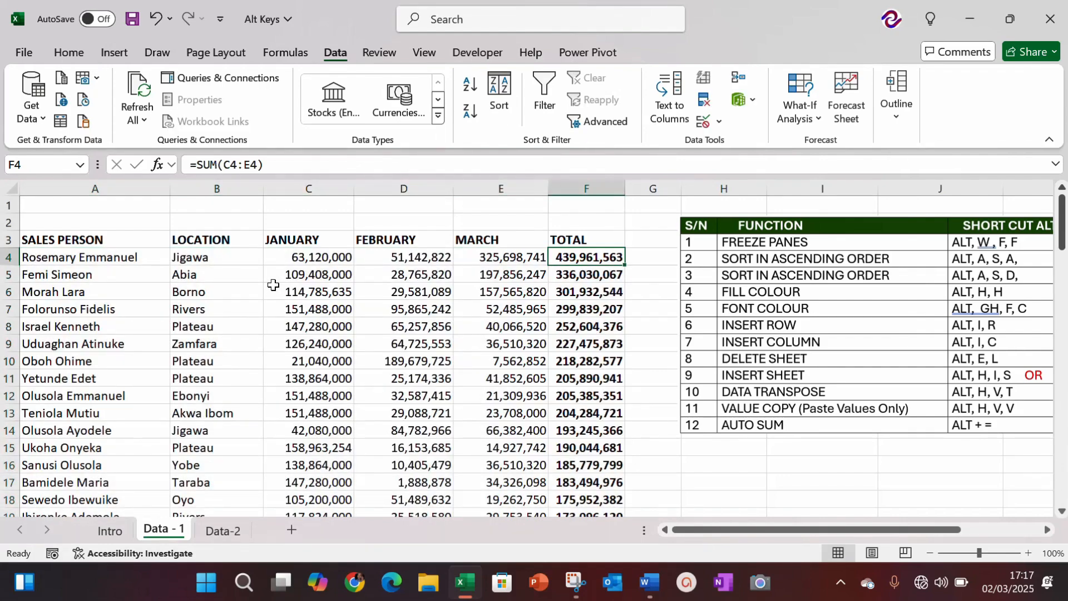
pyautogui.hotkey('ctrl', 'Down')
pyautogui.press('Down')
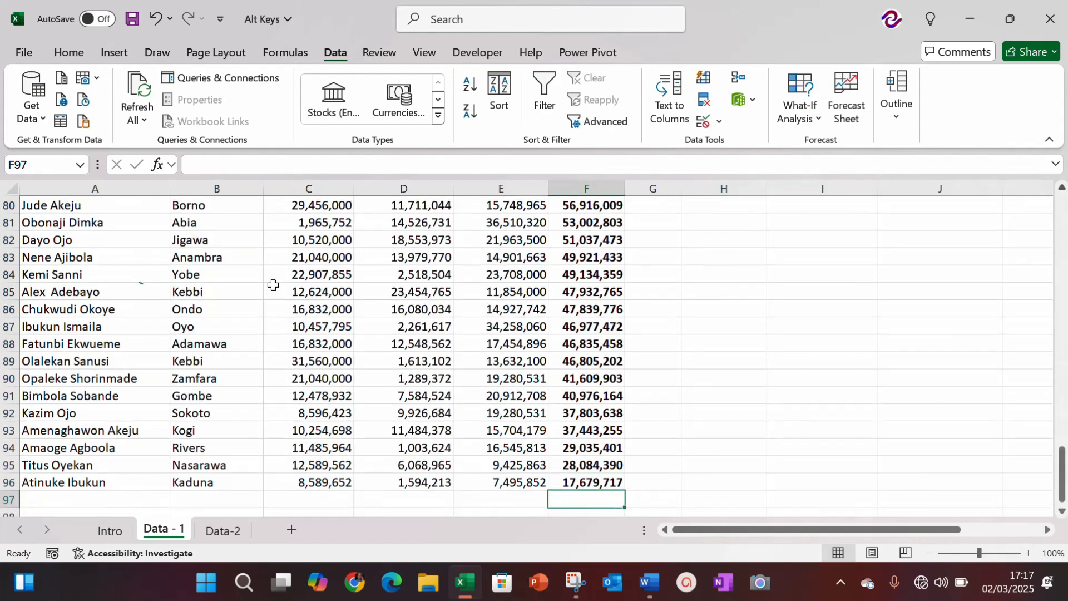
pyautogui.press('Up')
pyautogui.hotkey('ctrl', 'Up')
pyautogui.press('Down')
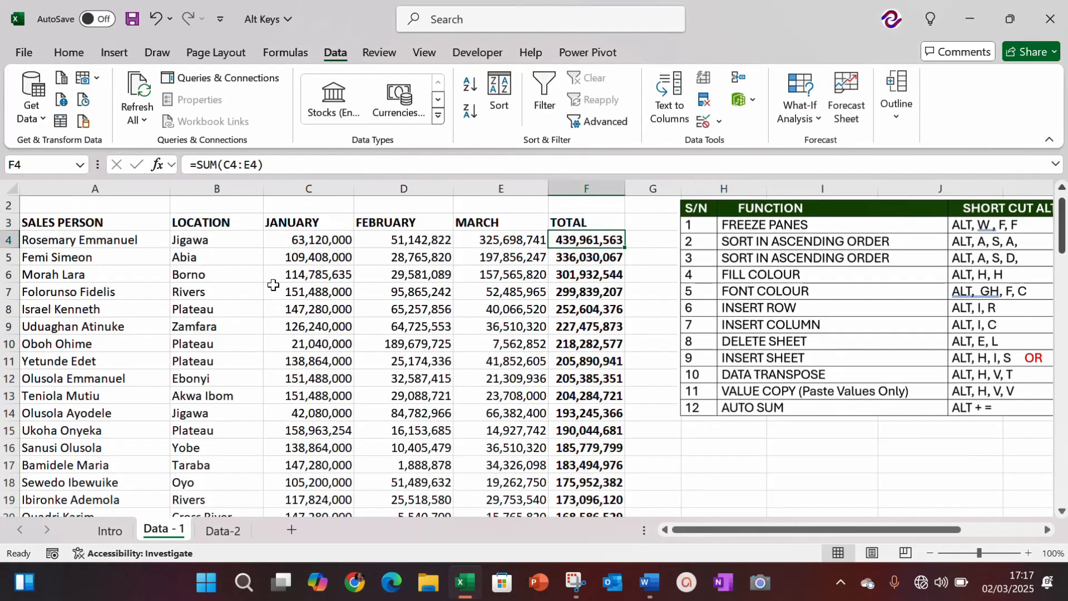
# Sort the sales table by TOTAL in ascending order
pyautogui.hotkey('alt', 'a')
pyautogui.press('s')
pyautogui.press('a')
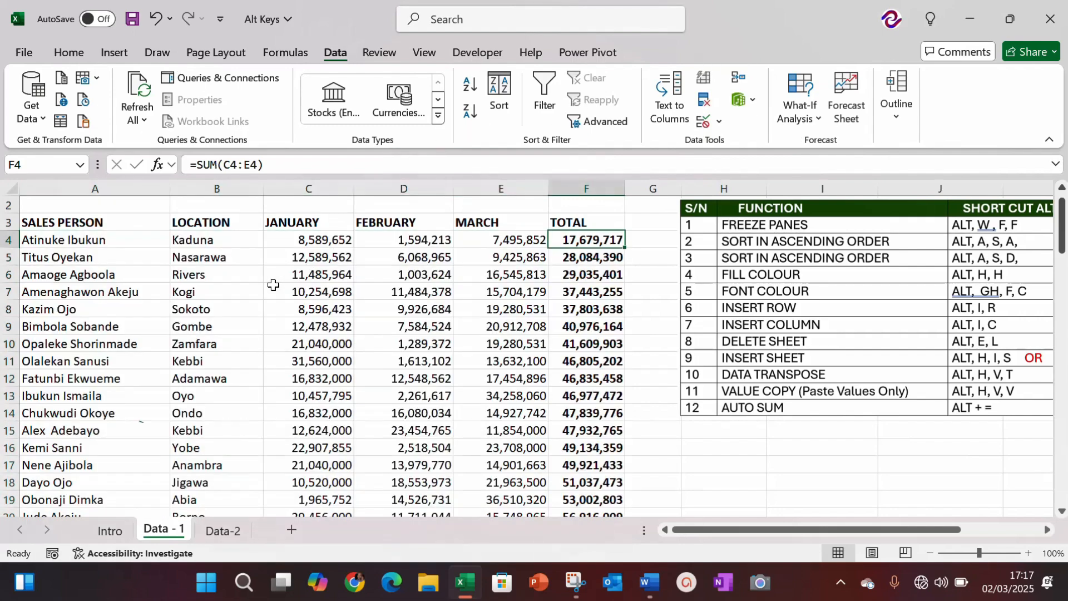
pyautogui.press('Left')
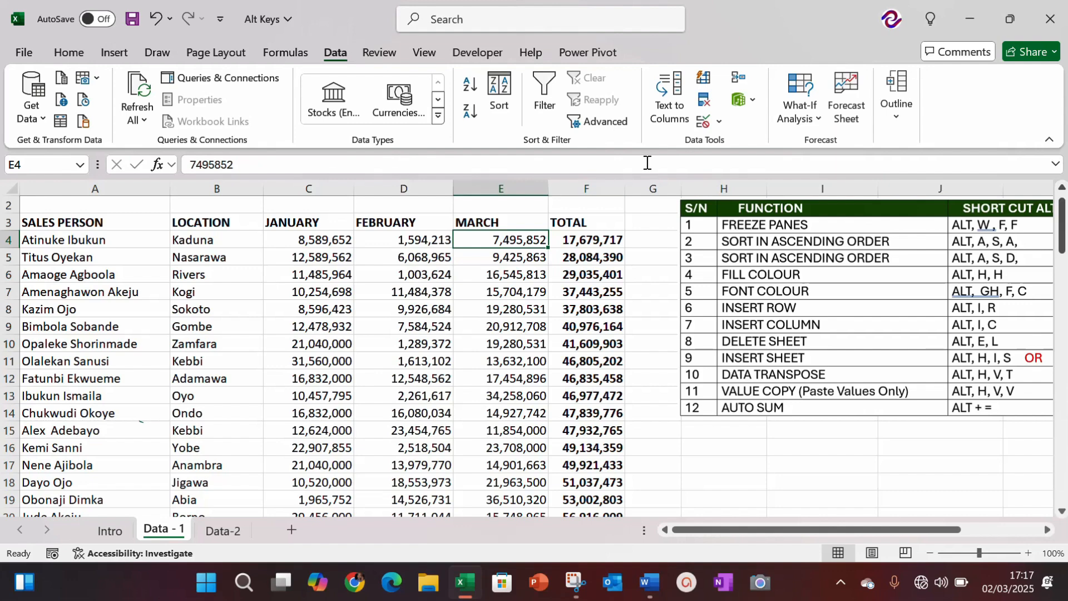
# Move the shortcut reference picture left over column F until its full SHORT CUT ALT KEYS column is in view
pyautogui.click(690, 203)
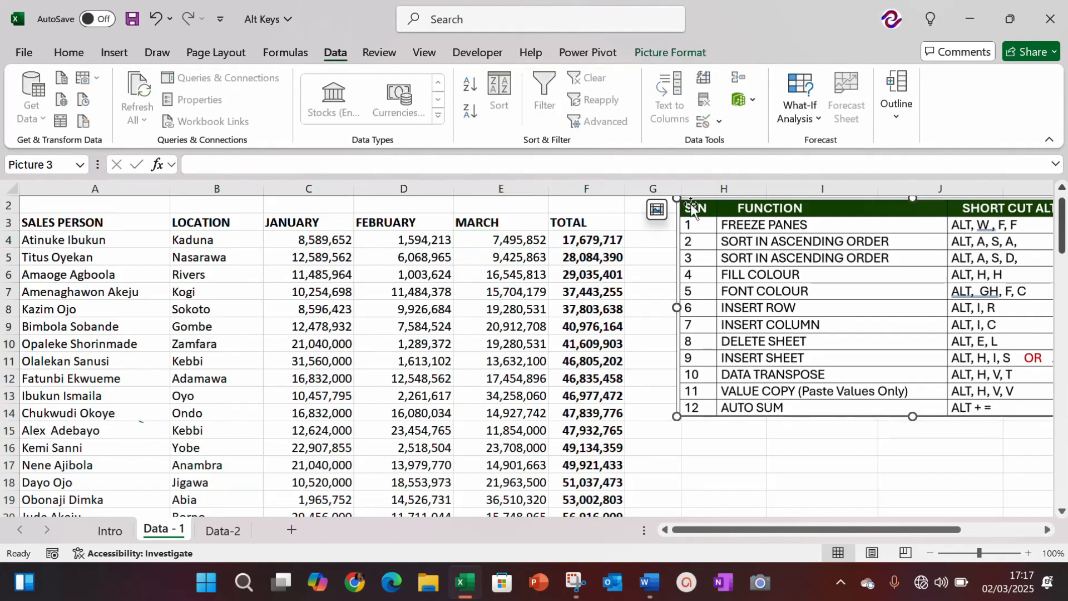
pyautogui.press('Left')
pyautogui.press('Left')
pyautogui.press('Left')
pyautogui.press('Left')
pyautogui.press('Left')
pyautogui.press('Left')
pyautogui.press('Left')
pyautogui.press('Left')
pyautogui.press('Left')
pyautogui.press('Left')
pyautogui.press('Left')
pyautogui.press('Left')
pyautogui.press('Left')
pyautogui.press('Left')
pyautogui.press('Left')
pyautogui.press('Left')
pyautogui.press('Left')
pyautogui.press('Left')
pyautogui.press('Left')
pyautogui.press('Left')
pyautogui.press('Left')
pyautogui.press('Left')
pyautogui.press('Left')
pyautogui.press('Left')
pyautogui.press('Left')
pyautogui.press('Left')
pyautogui.press('Left')
pyautogui.press('Left')
pyautogui.press('Left')
pyautogui.press('Left')
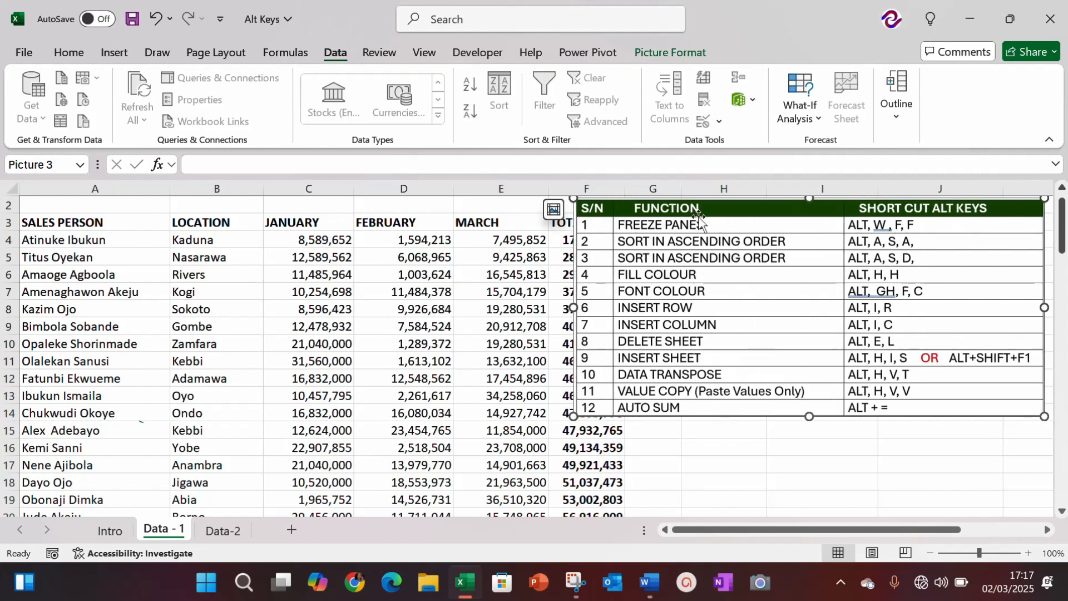
# Move the shortcut reference picture right to the start of column H so the TOTAL column is uncovered
pyautogui.press('Right')
pyautogui.press('Right')
pyautogui.press('Right')
pyautogui.press('Right')
pyautogui.press('Right')
pyautogui.press('Right')
pyautogui.press('Right')
pyautogui.press('Right')
pyautogui.press('Right')
pyautogui.press('Right')
pyautogui.press('Right')
pyautogui.press('Right')
pyautogui.press('Right')
pyautogui.press('Right')
pyautogui.press('Right')
pyautogui.press('Right')
pyautogui.press('Right')
pyautogui.press('Right')
pyautogui.press('Right')
pyautogui.press('Right')
pyautogui.press('Right')
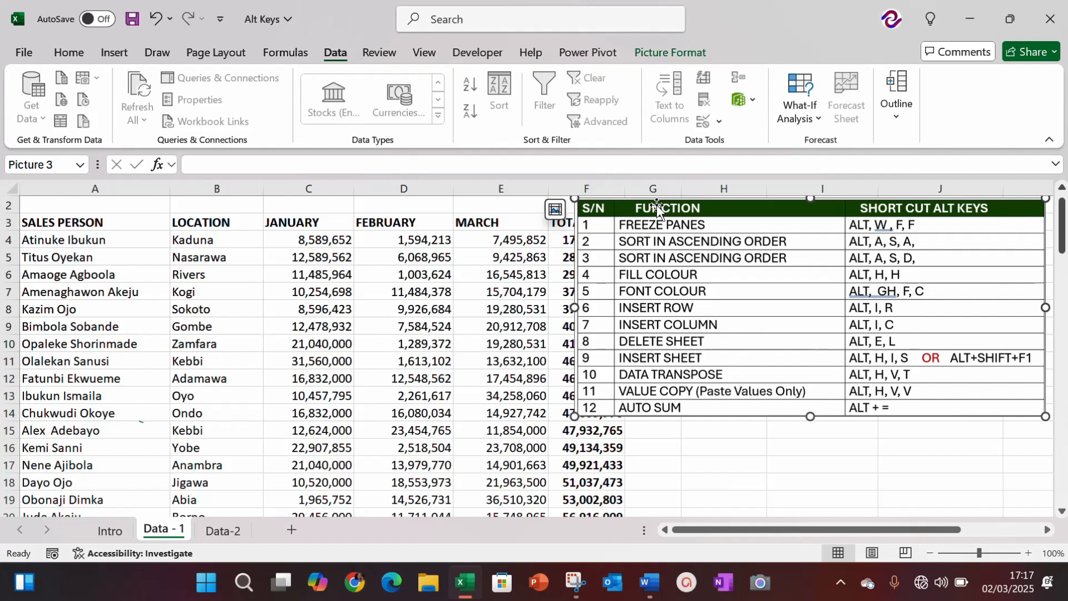
pyautogui.press('Right')
pyautogui.press('Right')
pyautogui.press('Right')
pyautogui.press('Right')
pyautogui.press('Right')
pyautogui.press('Right')
pyautogui.press('Right')
pyautogui.press('Right')
pyautogui.press('Right')
pyautogui.press('Right')
pyautogui.press('Right')
pyautogui.press('Right')
pyautogui.press('Right')
pyautogui.press('Right')
pyautogui.press('Right')
pyautogui.press('Right')
pyautogui.press('Right')
pyautogui.press('Right')
pyautogui.press('Right')
pyautogui.press('Right')
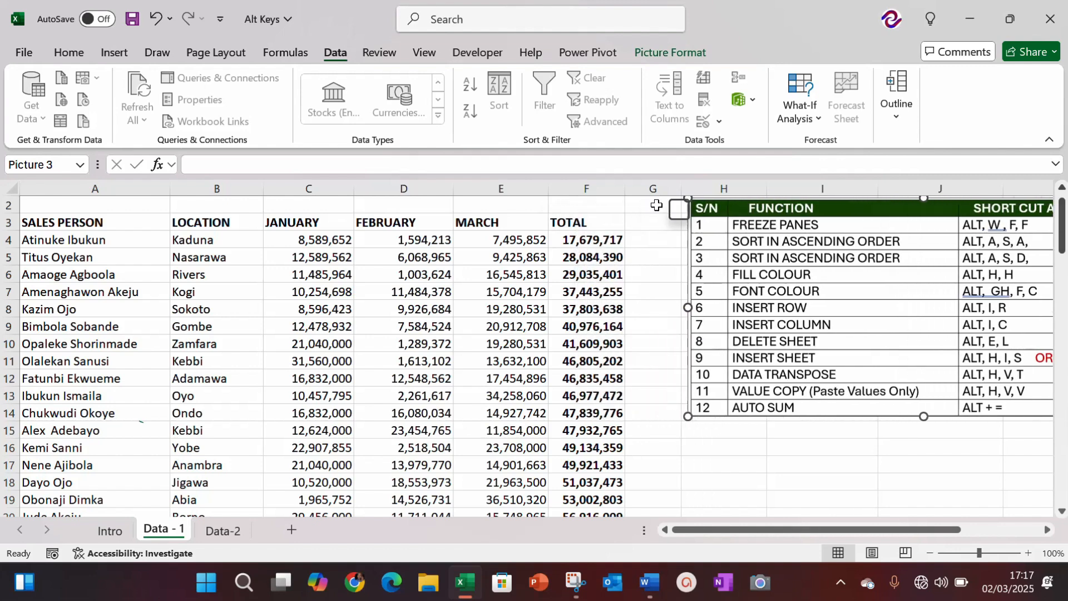
# Select the header cells A3:F3 and look at the fill colour palette without choosing a colour
pyautogui.click(49, 225)
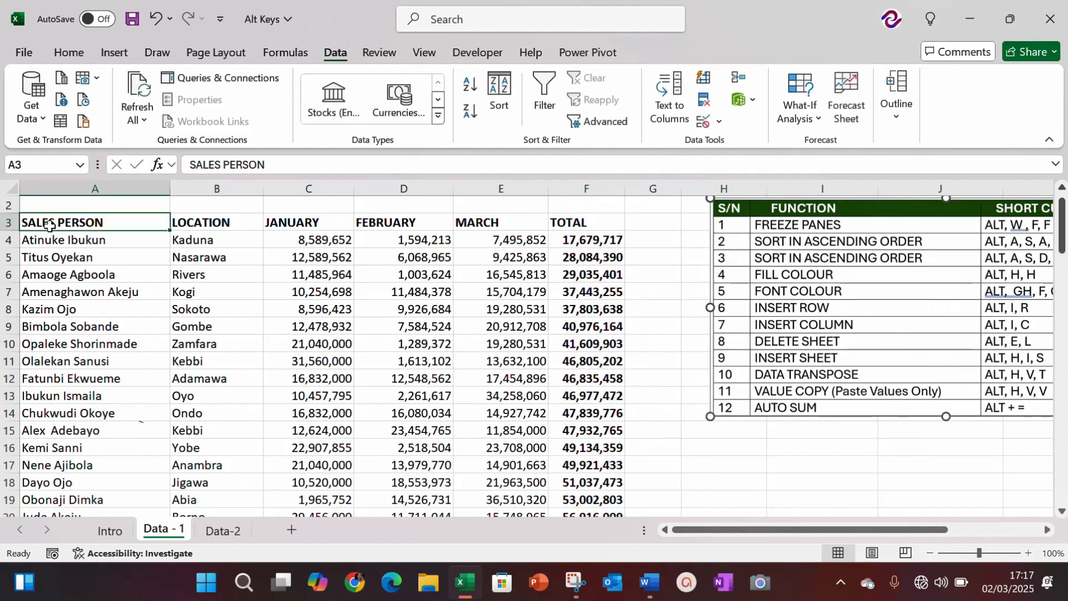
pyautogui.hotkey('ctrl', 'shift', 'Right')
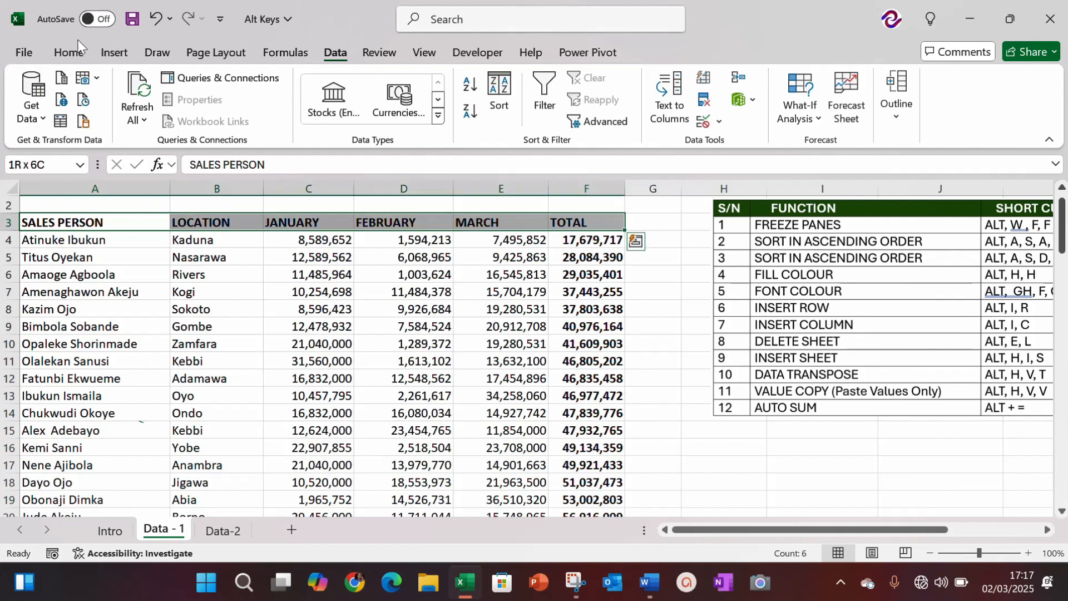
pyautogui.click(69, 53)
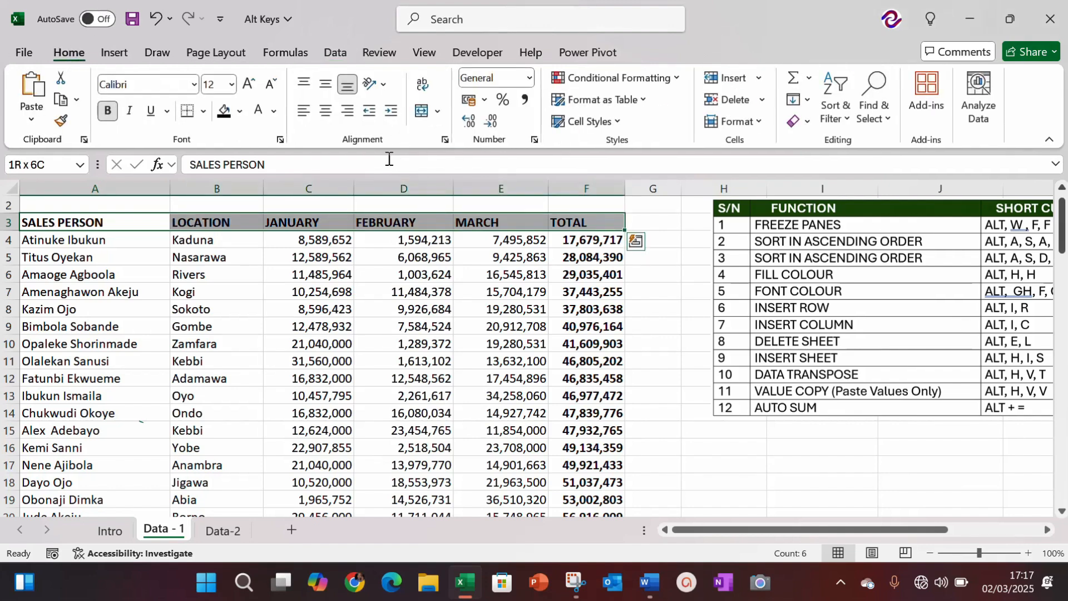
pyautogui.click(240, 112)
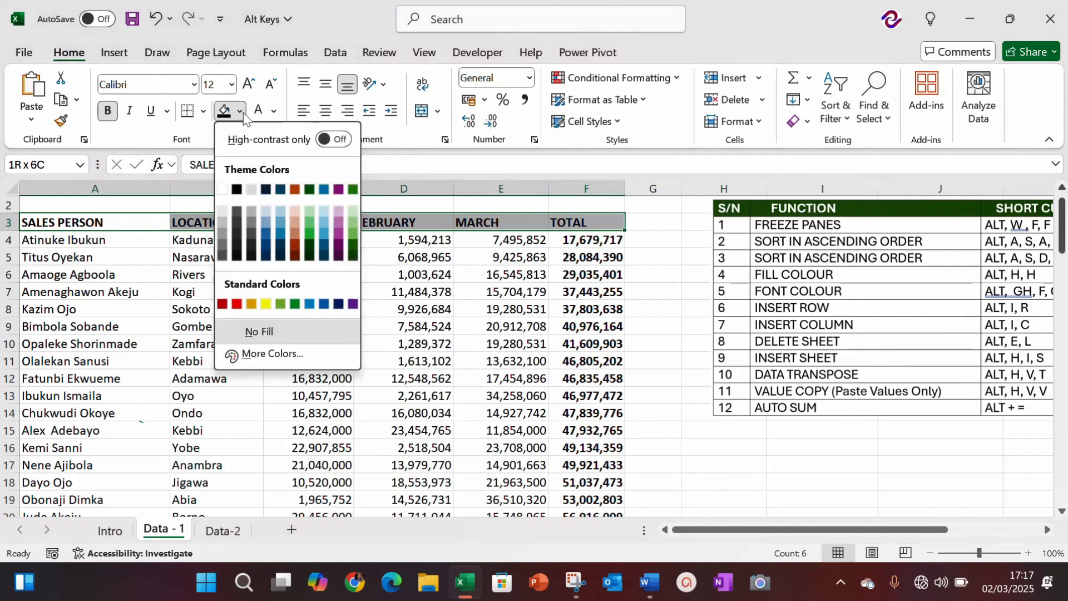
pyautogui.click(487, 330)
pyautogui.hotkey('ctrl', 'shift', 'Left')
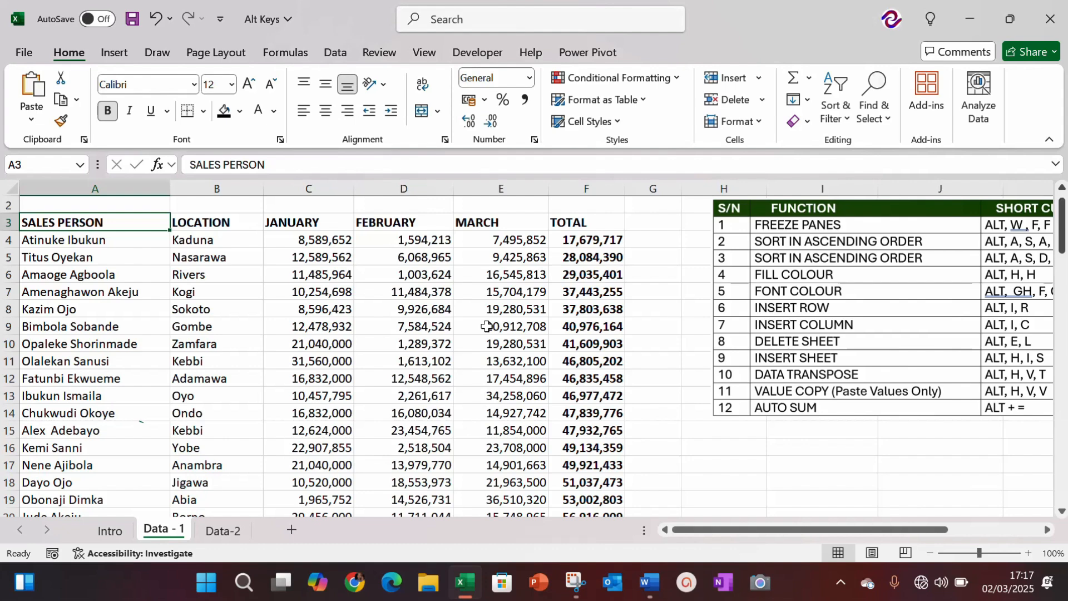
# Fill the header cells A3:F3 with the darkest green theme colour
pyautogui.hotkey('ctrl', 'shift', 'Right')
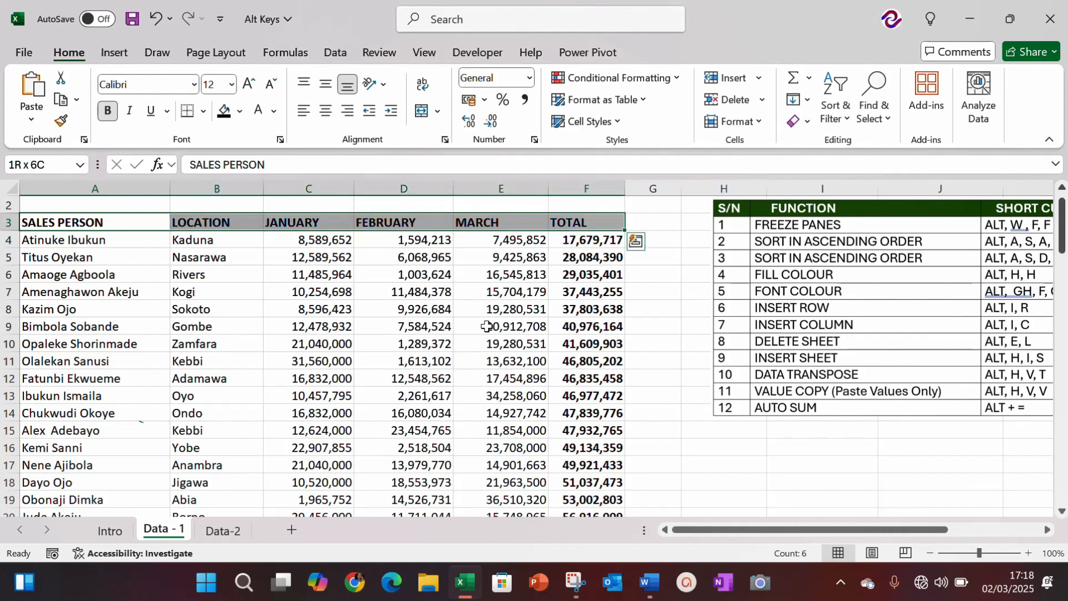
pyautogui.press('alt')
pyautogui.press('h')
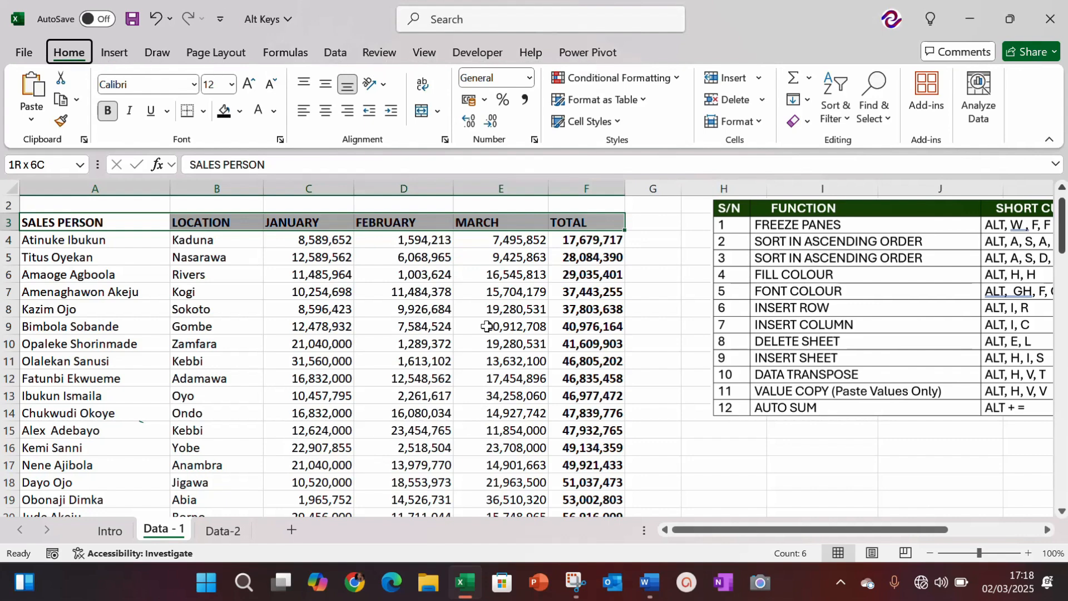
pyautogui.press('h')
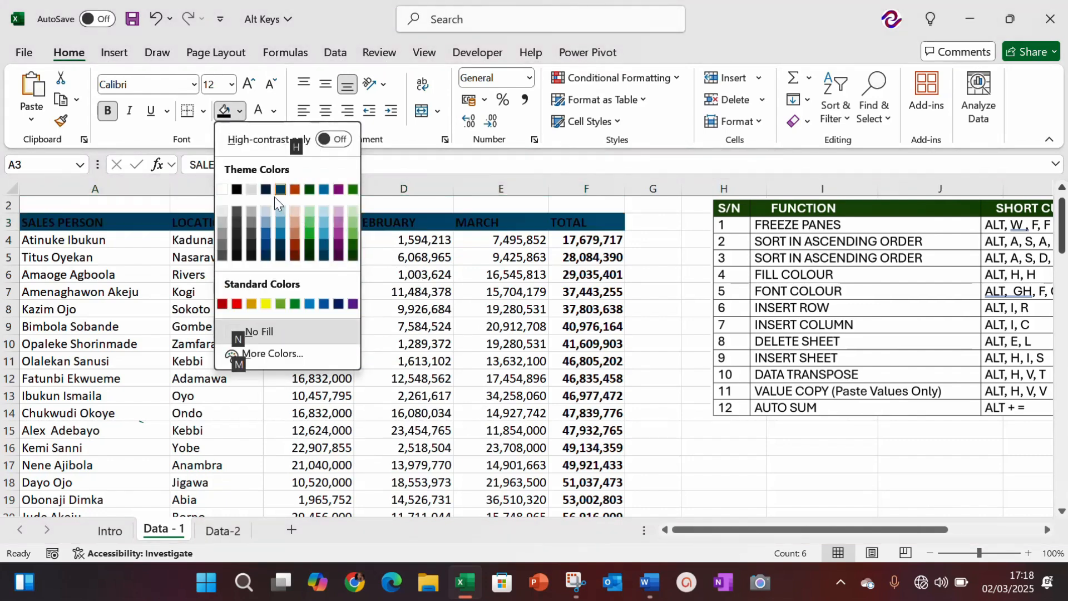
pyautogui.click(352, 256)
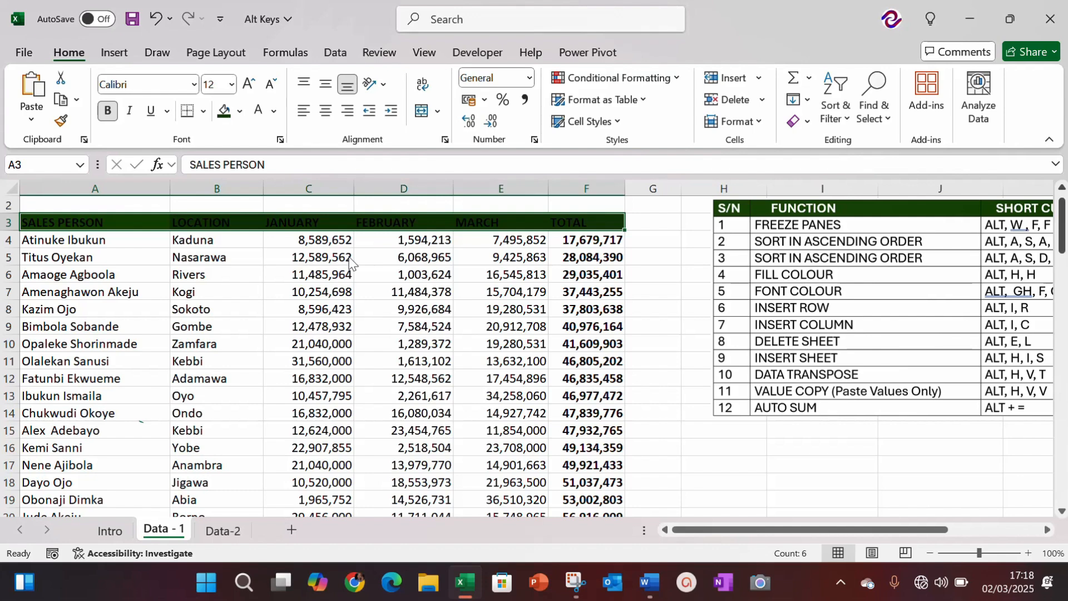
# Set the font colour of the header cells A3:F3 to the lightest shade in the white theme column
pyautogui.press('Left')
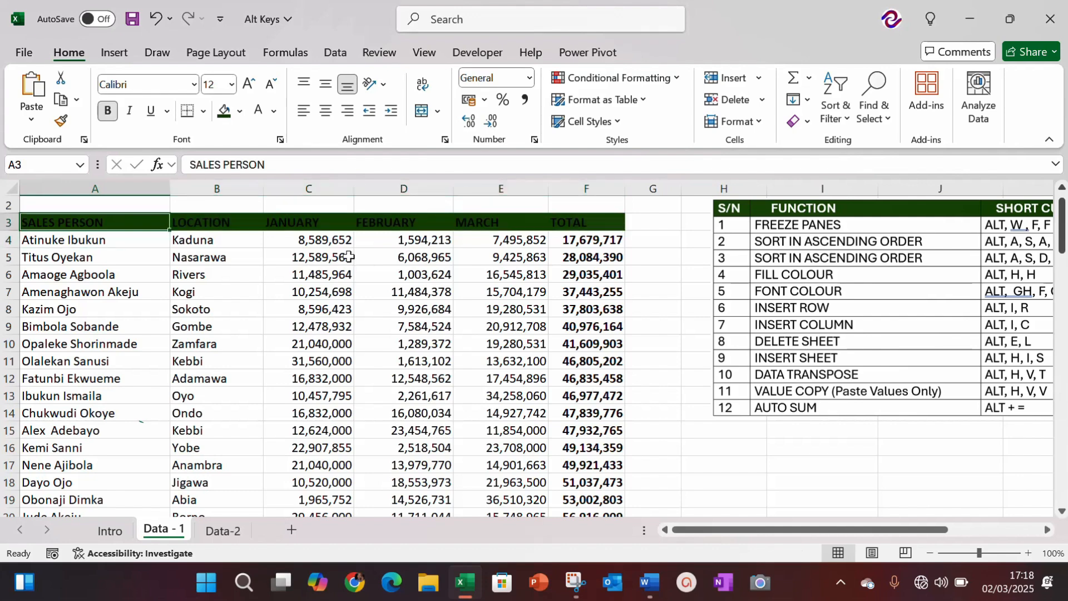
pyautogui.hotkey('ctrl', 'shift', 'Right')
pyautogui.press('alt')
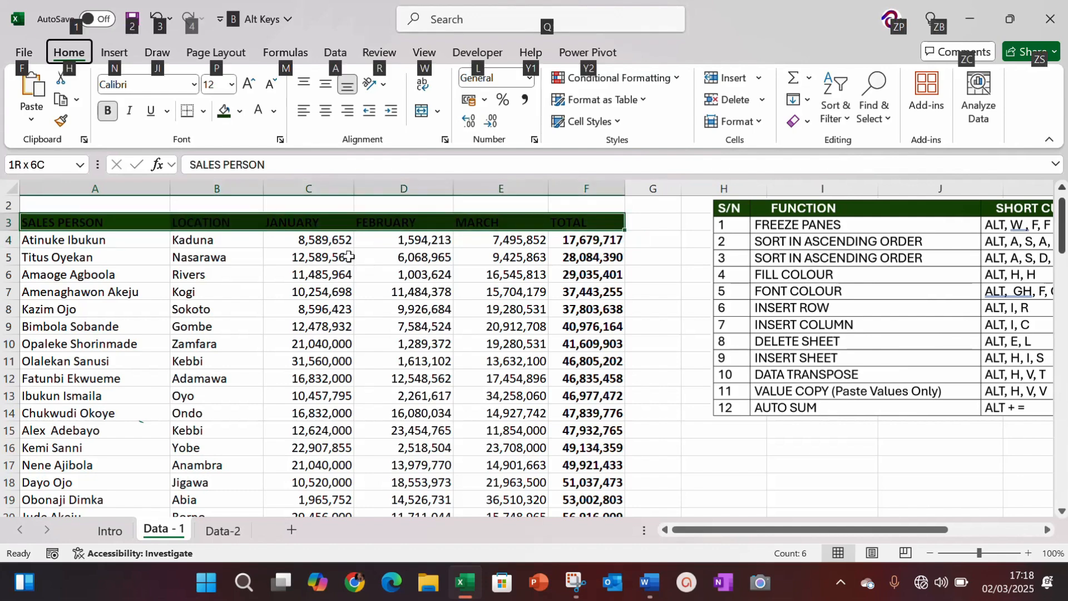
pyautogui.press('h')
pyautogui.press('f')
pyautogui.press('c')
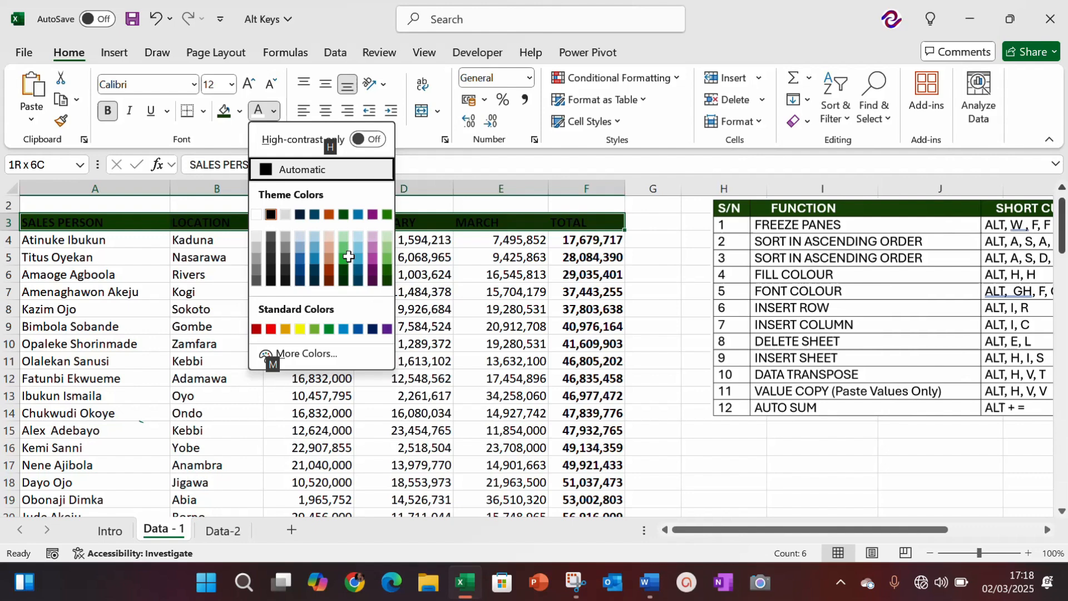
pyautogui.click(252, 233)
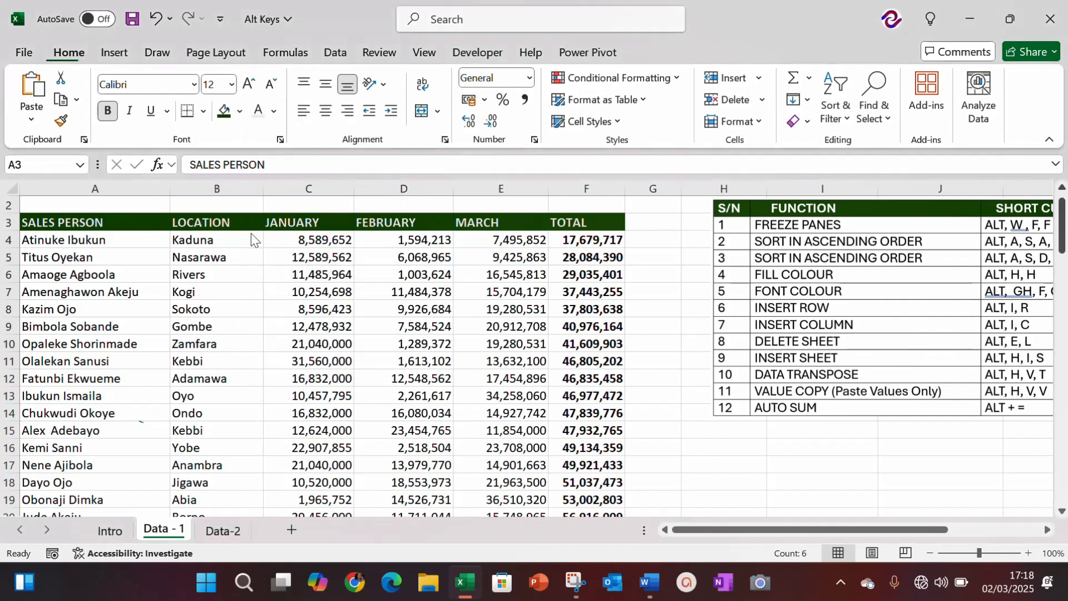
pyautogui.click(248, 317)
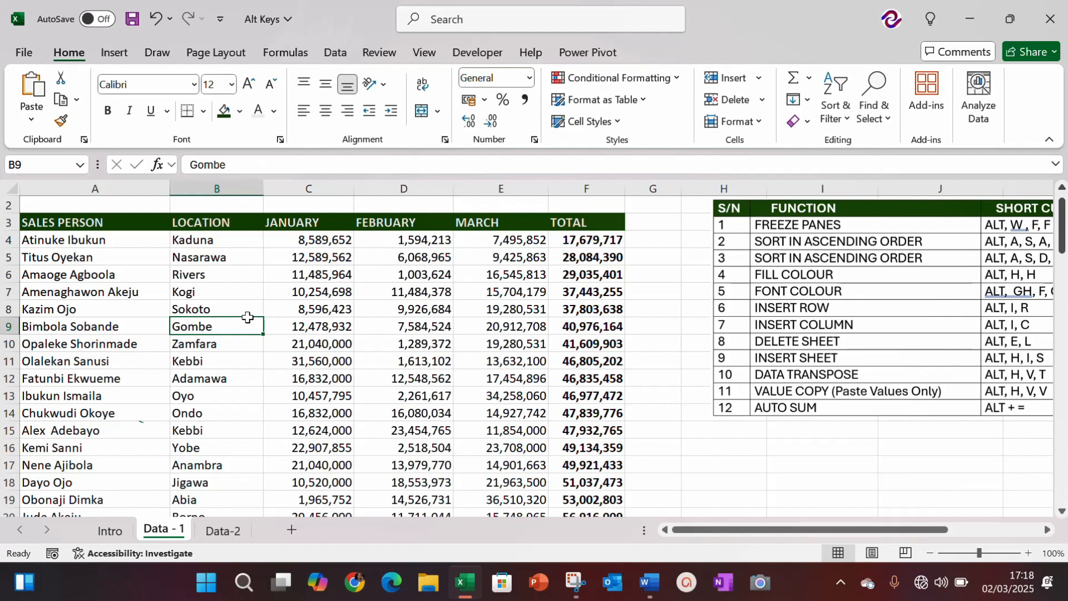
pyautogui.press('Down')
pyautogui.press('Left')
pyautogui.press('Up')
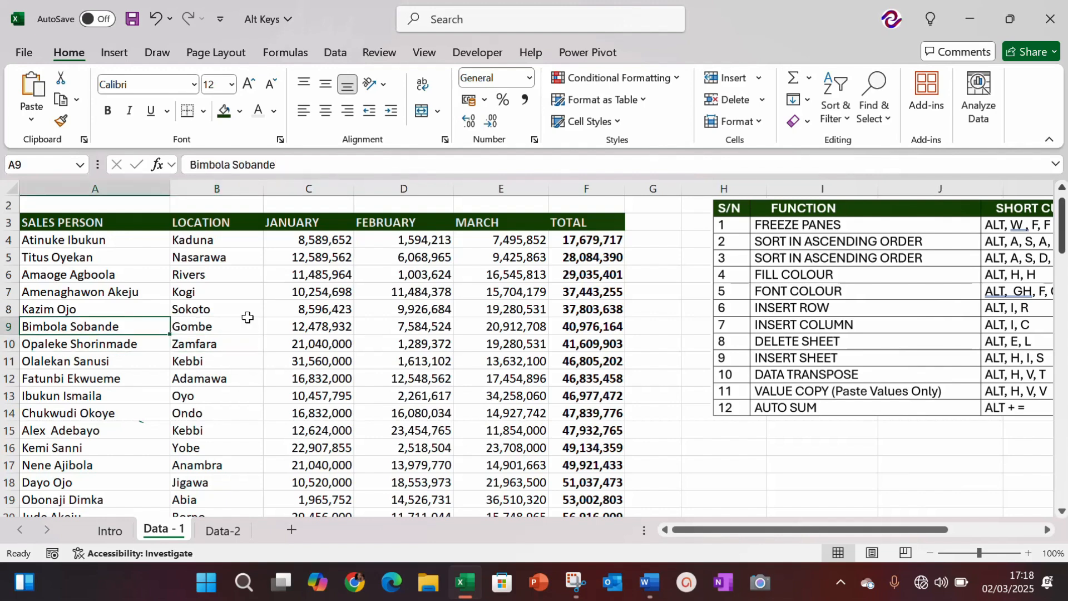
pyautogui.click(281, 370)
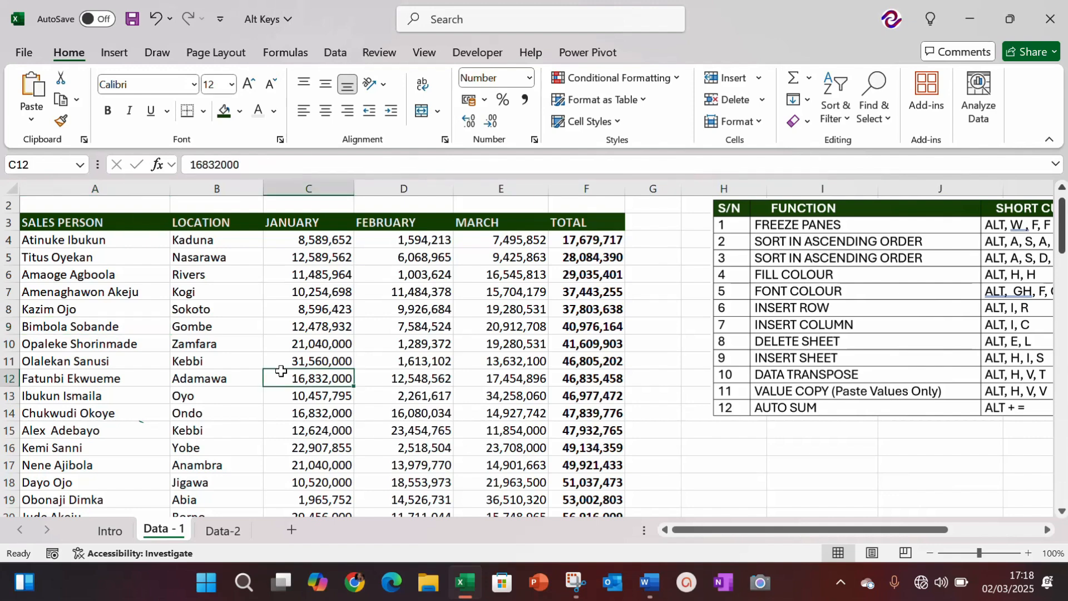
pyautogui.press('Up')
pyautogui.press('Up')
pyautogui.press('Left')
pyautogui.press('Left')
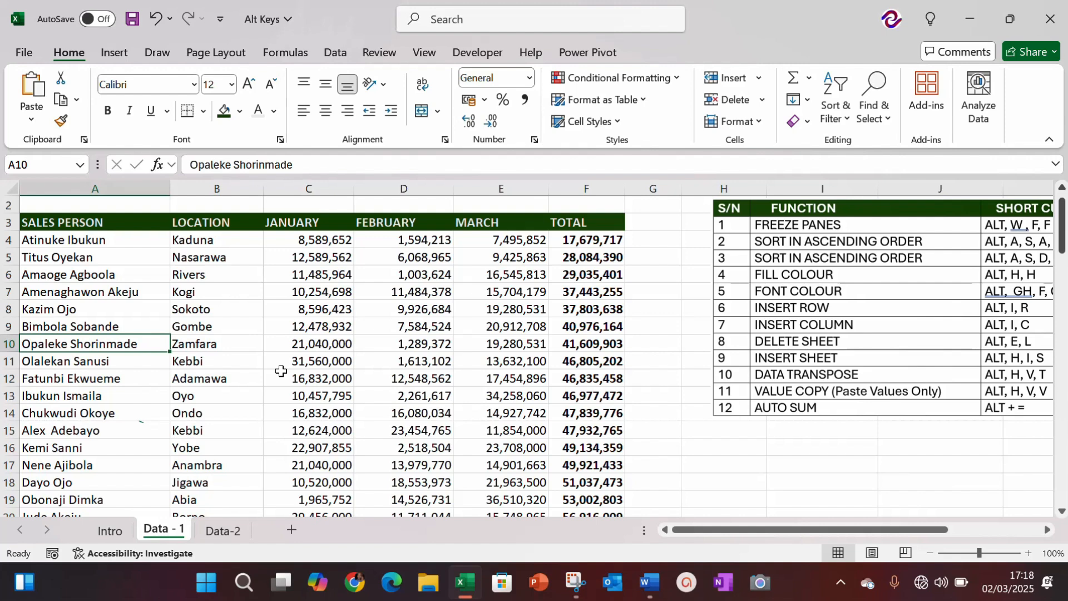
# Insert two blank rows above row 9 by selecting A9:A10 as the insertion range
pyautogui.press('Up')
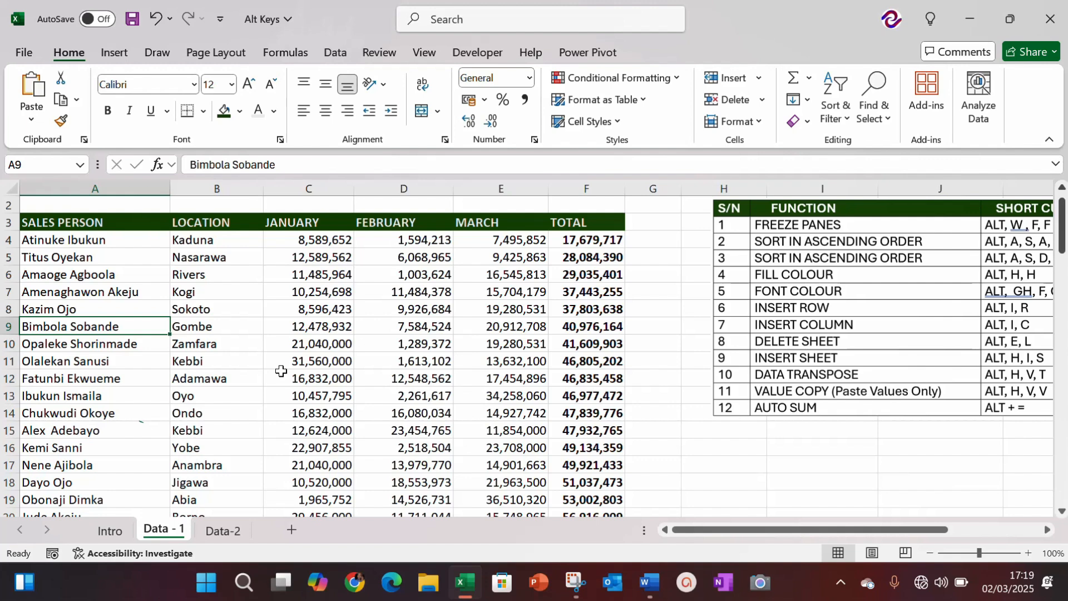
pyautogui.press('Up')
pyautogui.press('Down')
pyautogui.press('Up')
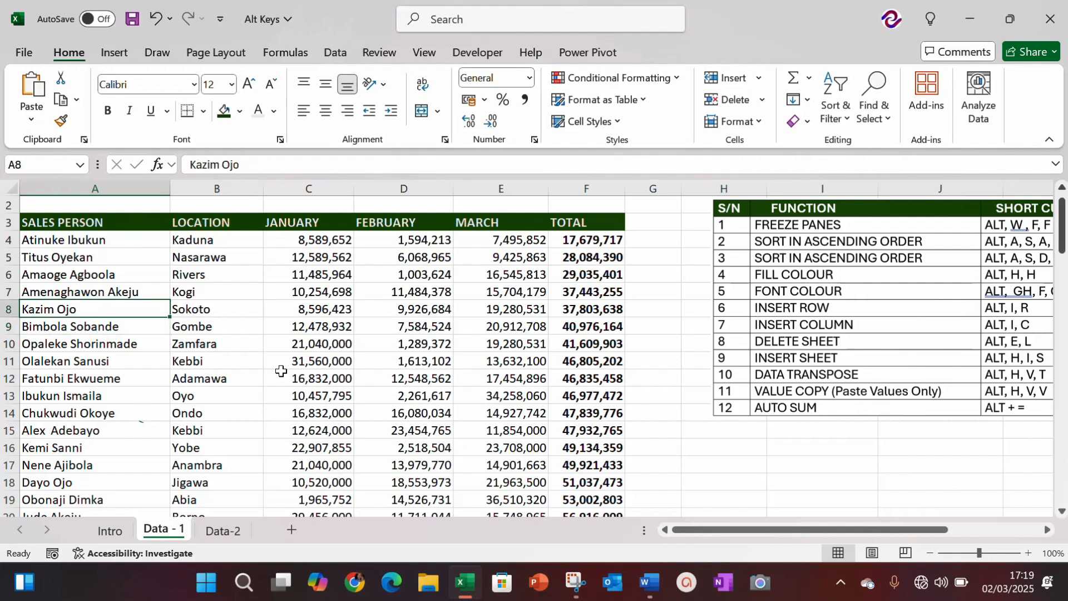
pyautogui.press('Down')
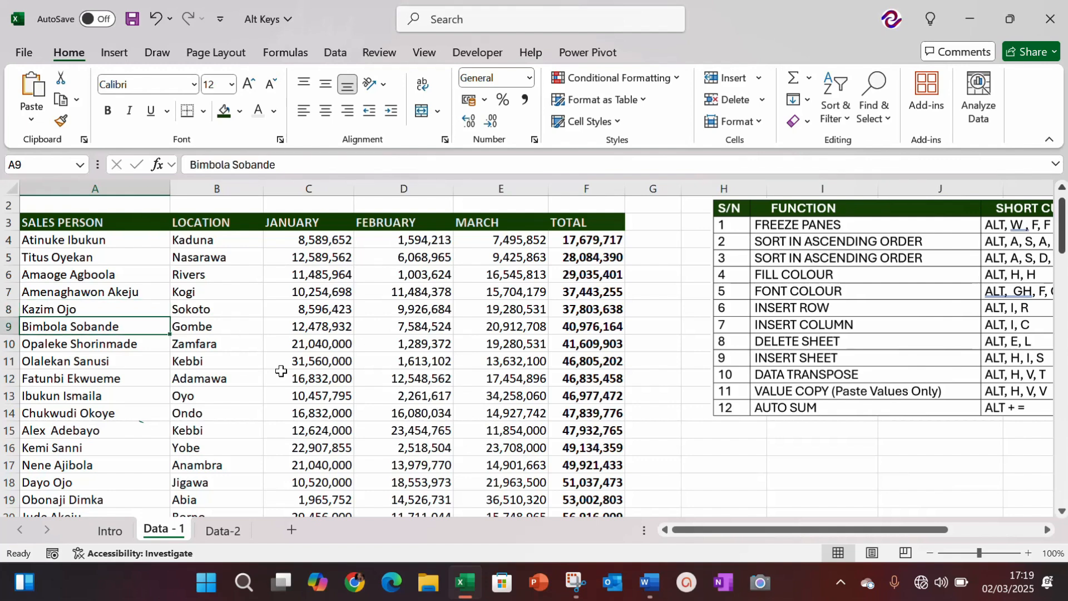
pyautogui.hotkey('shift', 'Down')
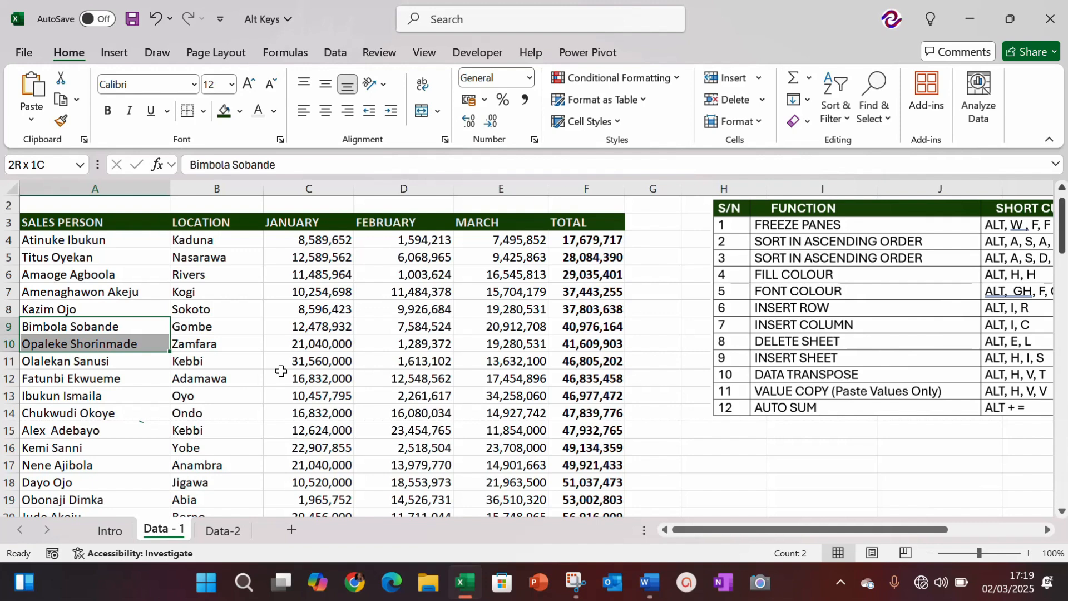
pyautogui.press('alt')
pyautogui.press('i')
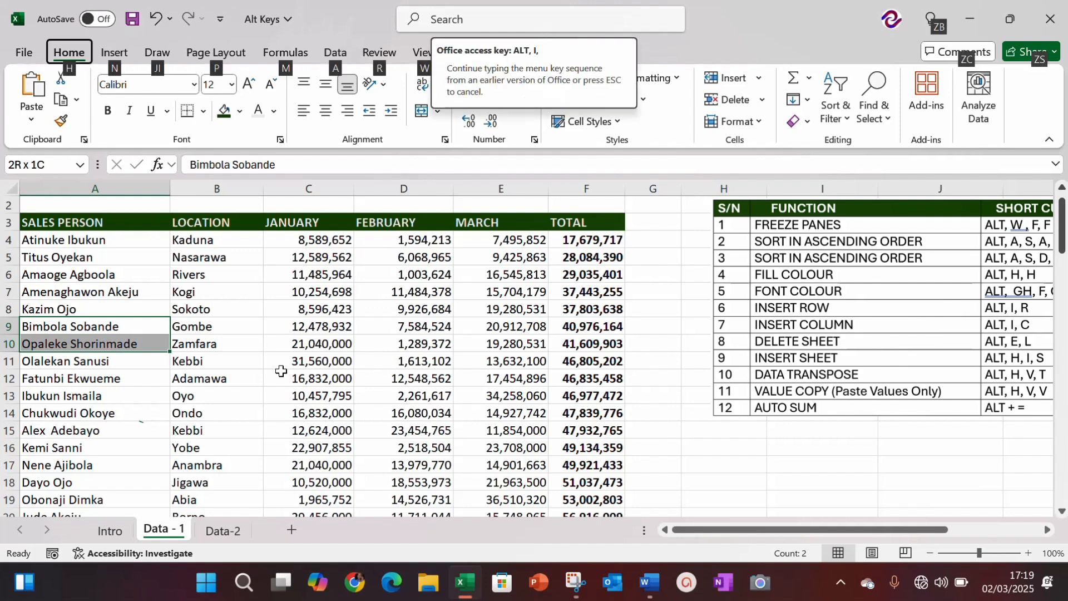
pyautogui.press('r')
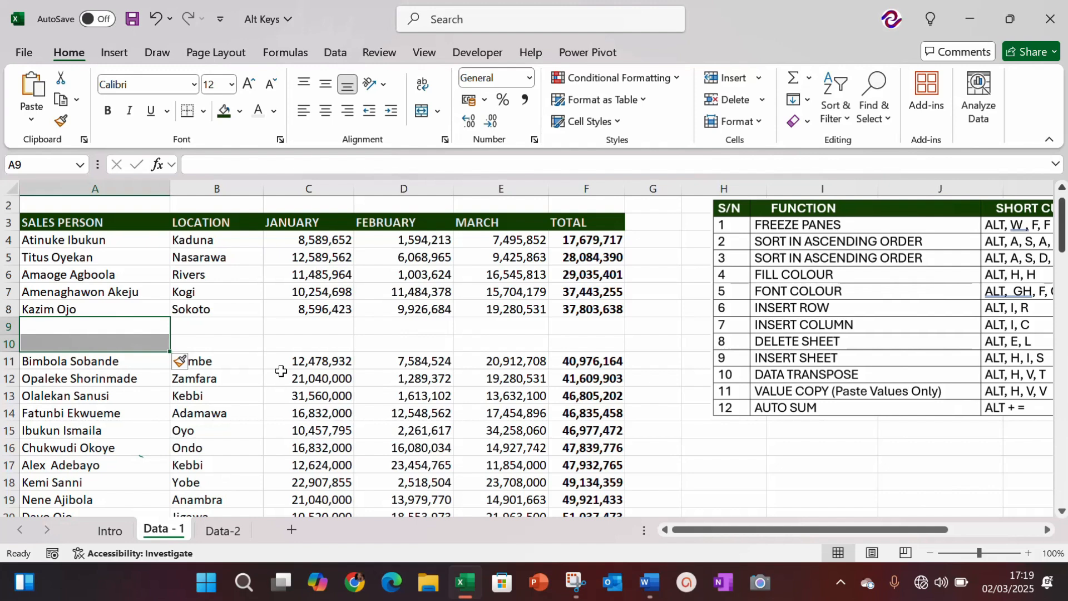
# Insert one blank row above row 16
pyautogui.press('Down')
pyautogui.press('Down')
pyautogui.press('Down')
pyautogui.press('Down')
pyautogui.press('Down')
pyautogui.press('Down')
pyautogui.press('Down')
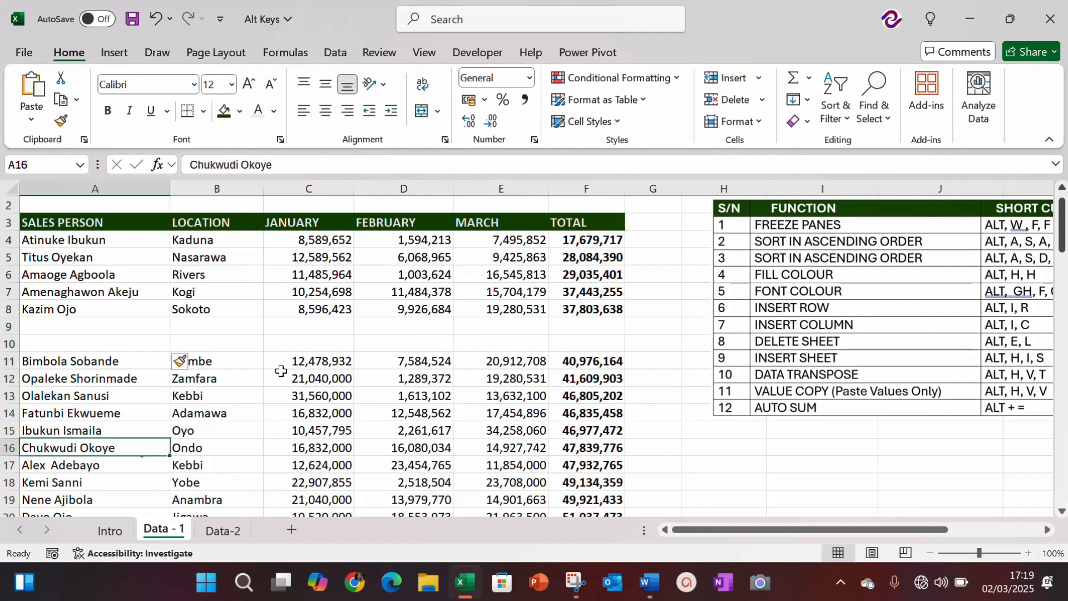
pyautogui.press('alt')
pyautogui.press('i')
pyautogui.press('r')
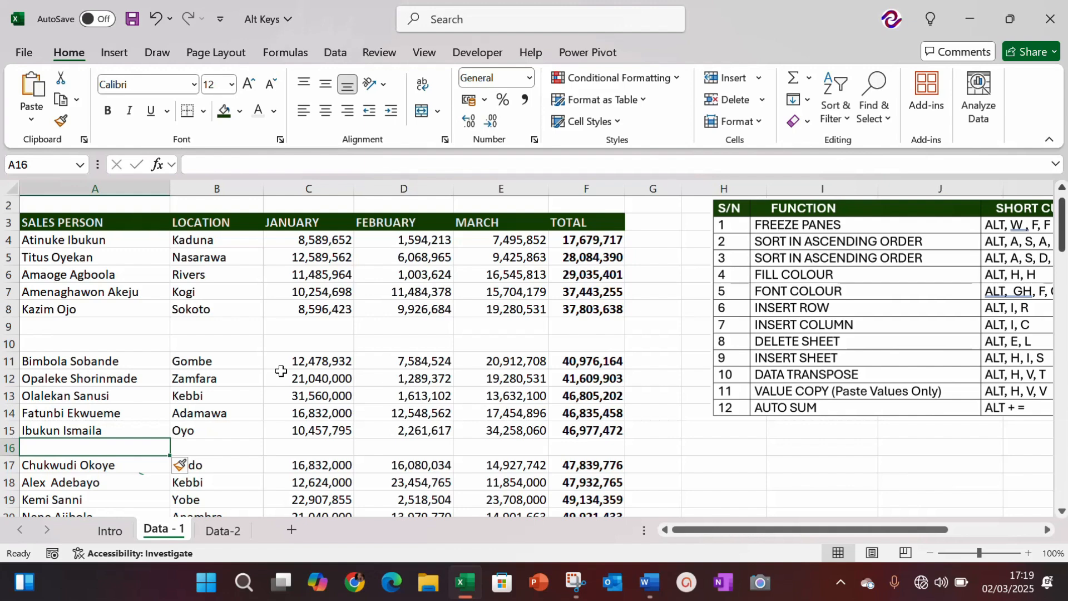
# Undo both row insertions in the sales table
pyautogui.hotkey('ctrl', 'z')
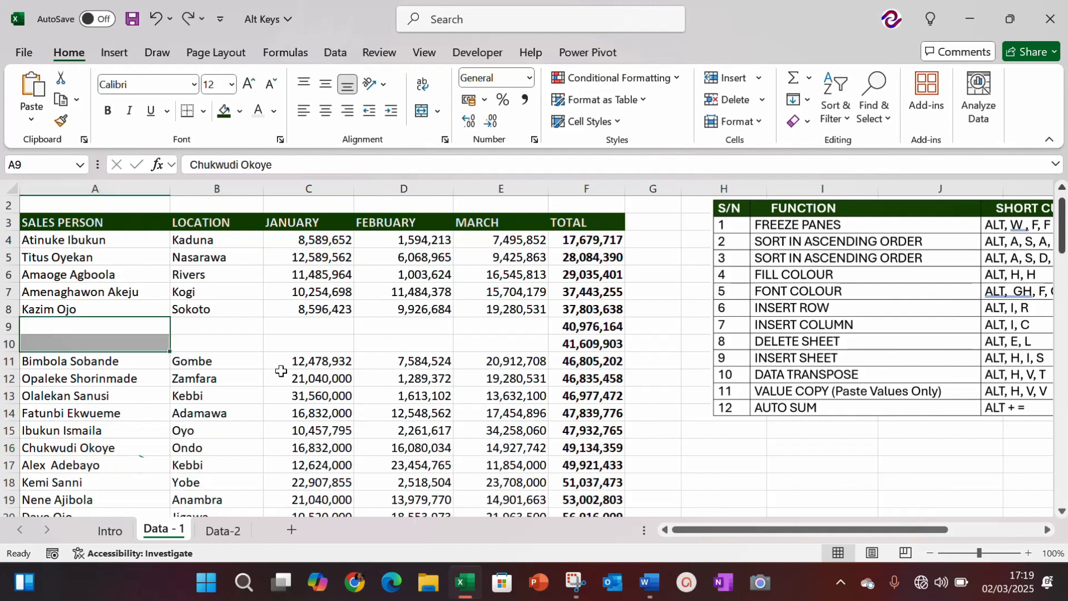
pyautogui.hotkey('ctrl', 'z')
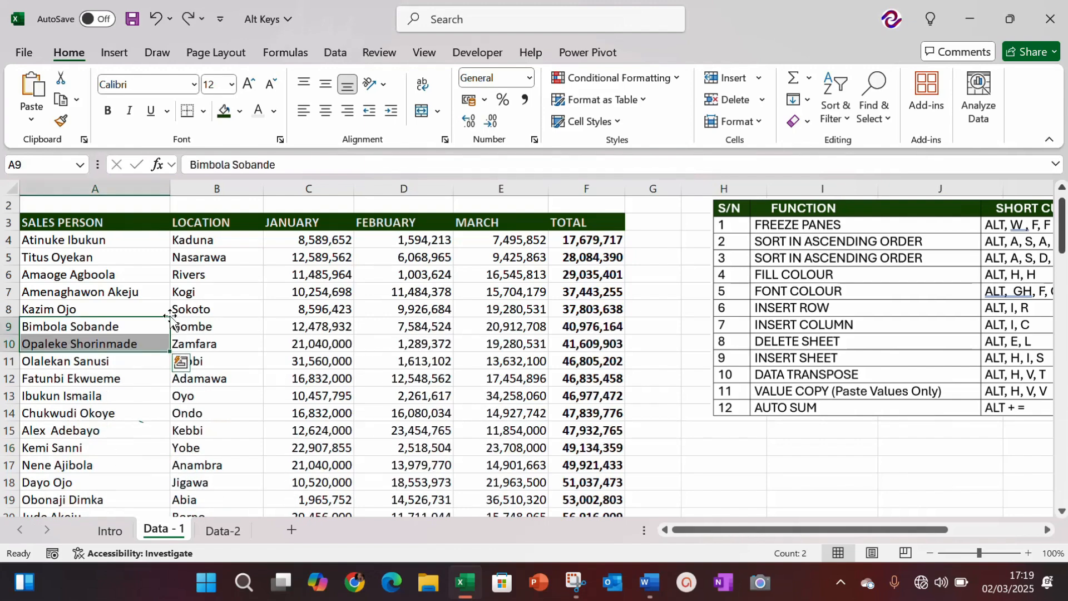
# Insert a blank column between SALES PERSON and LOCATION
pyautogui.click(211, 250)
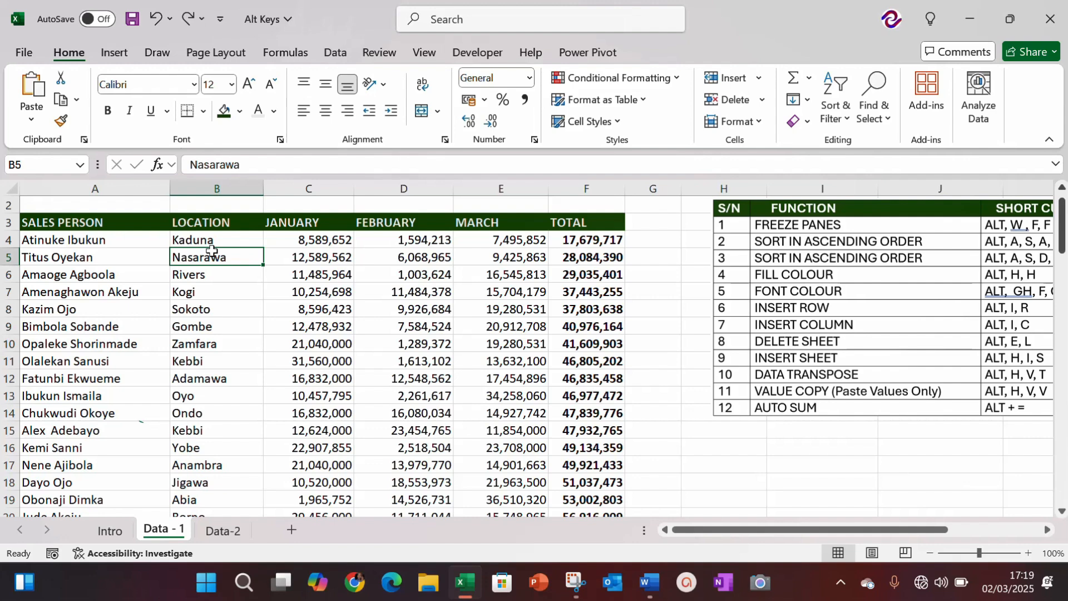
pyautogui.press('Down')
pyautogui.press('Down')
pyautogui.press('Down')
pyautogui.press('Up')
pyautogui.press('Up')
pyautogui.press('Up')
pyautogui.press('Up')
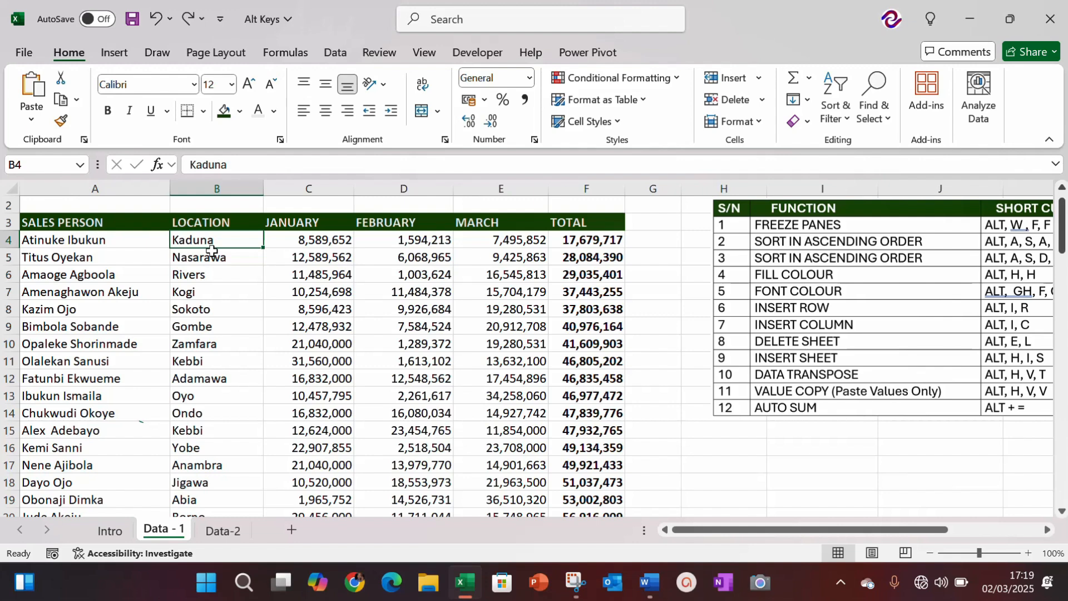
pyautogui.press('Down')
pyautogui.press('Down')
pyautogui.press('Down')
pyautogui.press('Down')
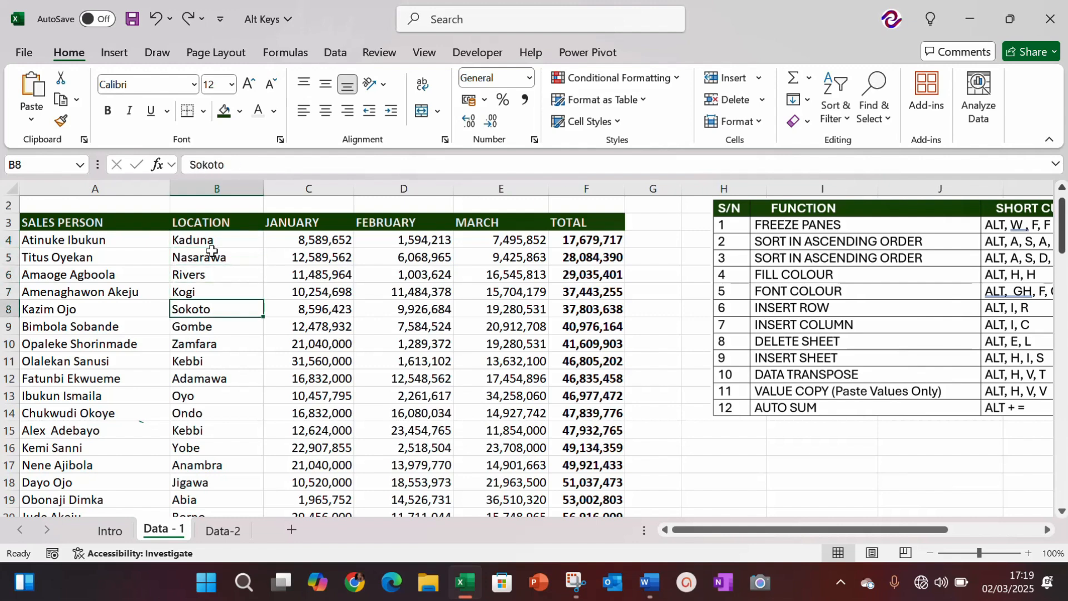
pyautogui.press('alt')
pyautogui.press('i')
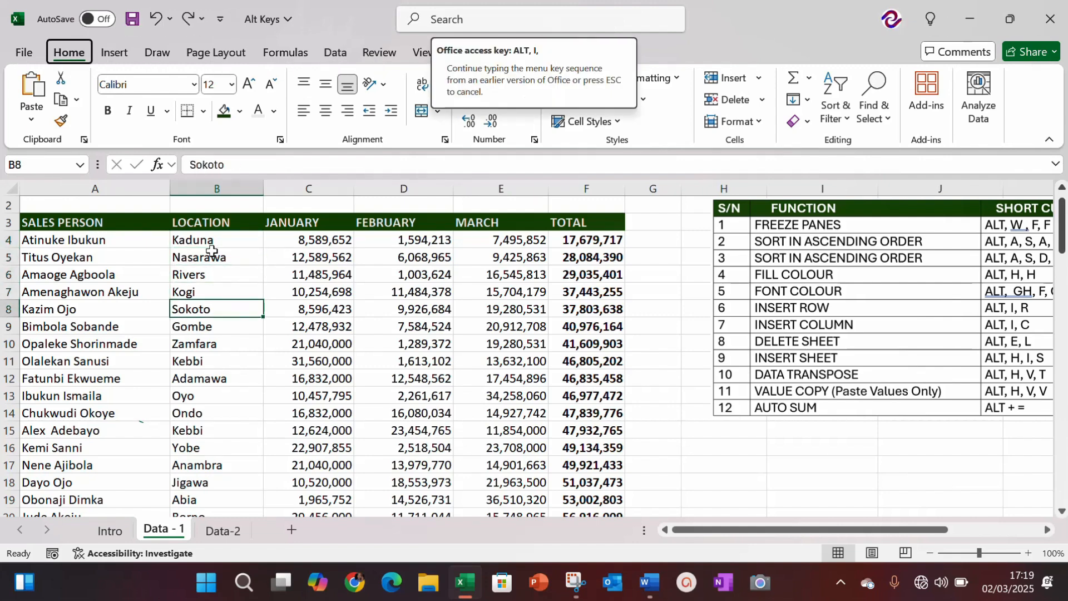
pyautogui.press('c')
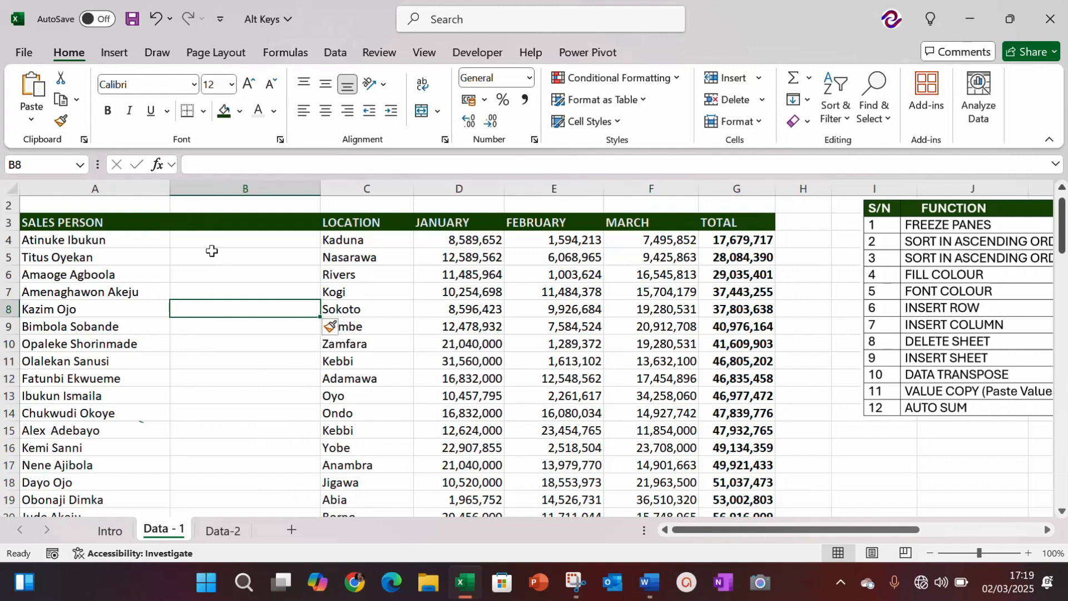
# Undo the column insertion and return to cell B8
pyautogui.hotkey('ctrl', 'z')
pyautogui.press('Left')
pyautogui.press('Right')
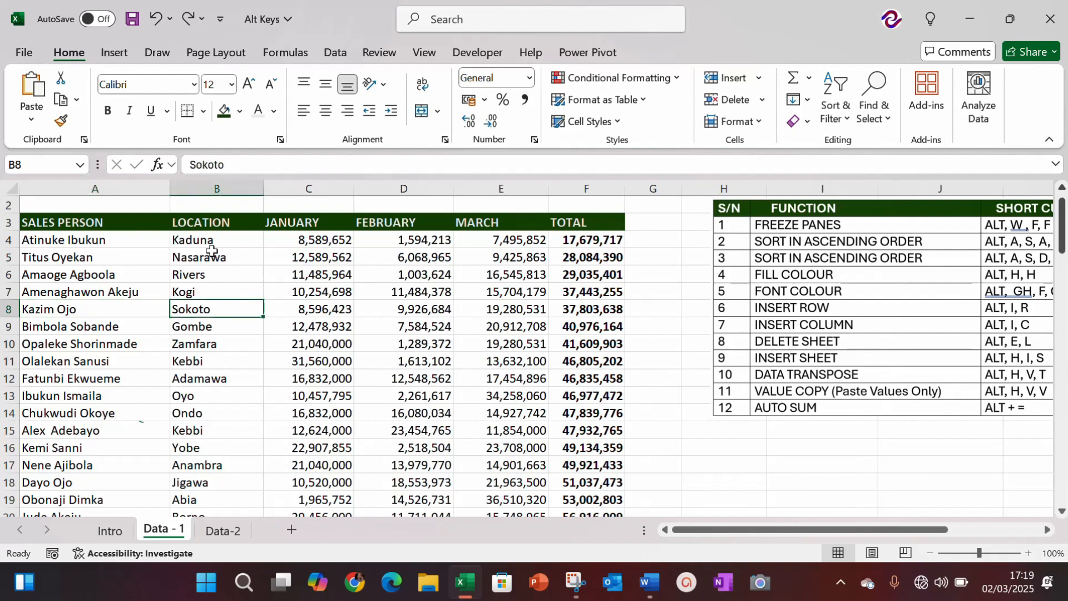
# Insert three blank columns between SALES PERSON and LOCATION, based on a three-cell selection in B8:D8
pyautogui.hotkey('shift', 'Right')
pyautogui.hotkey('shift', 'Right')
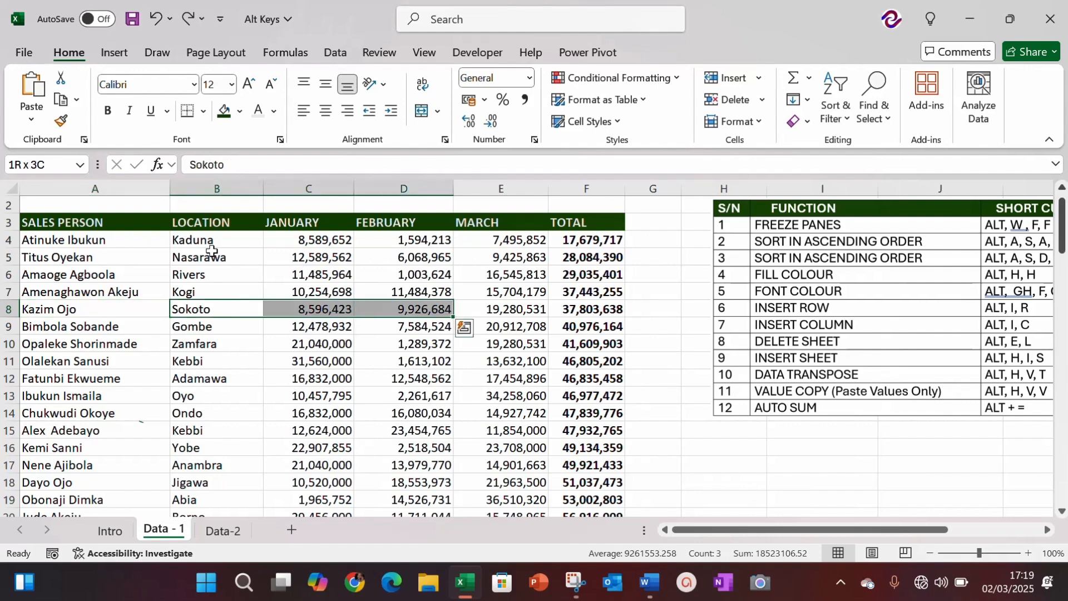
pyautogui.press('alt')
pyautogui.press('i')
pyautogui.press('c')
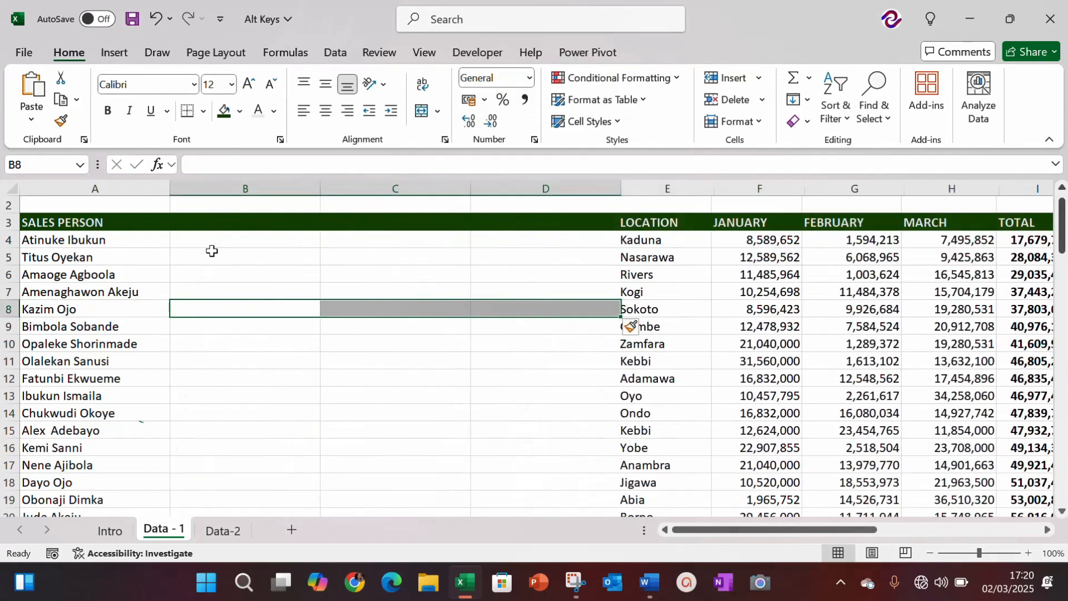
# Undo the three-column insertion and the header row's white font colour
pyautogui.hotkey('ctrl', 'z')
pyautogui.hotkey('ctrl', 'z')
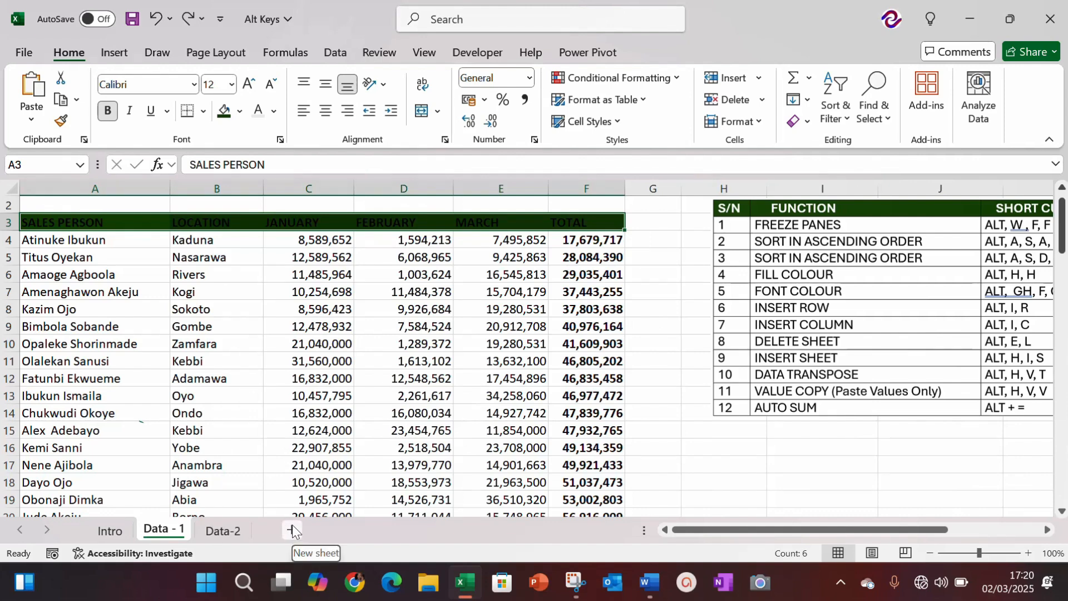
pyautogui.click(284, 419)
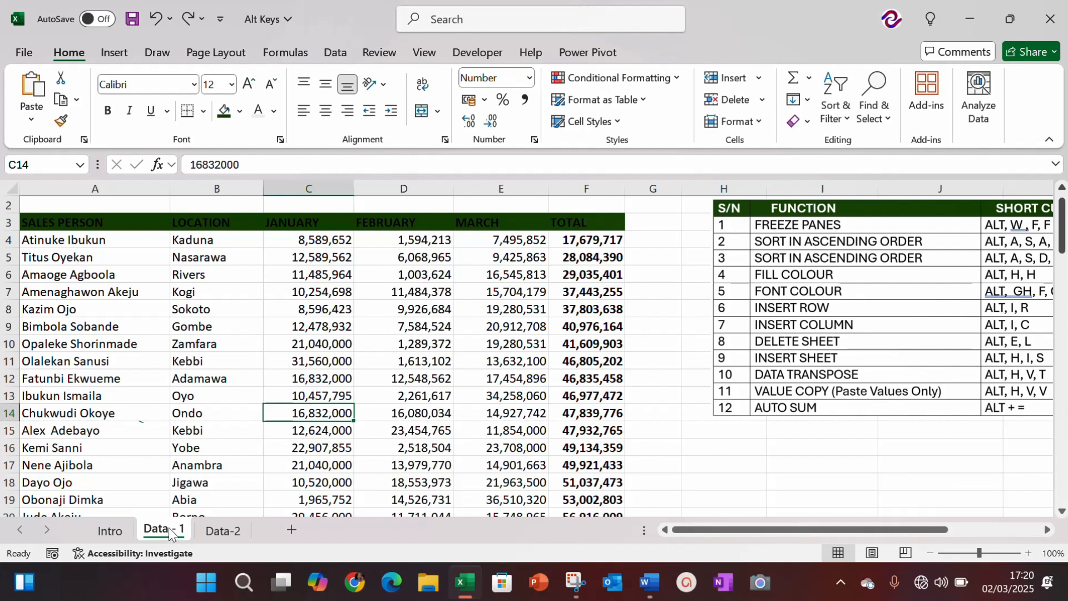
# Insert two blank worksheets one after the other, ahead of the Data - 1 sheet
pyautogui.click(217, 444)
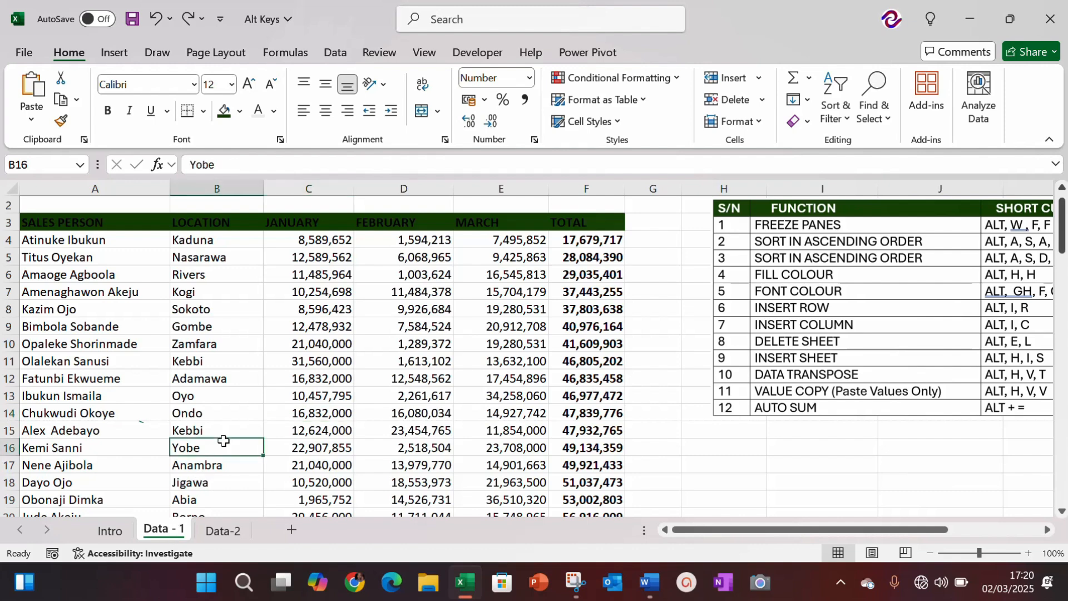
pyautogui.click(330, 392)
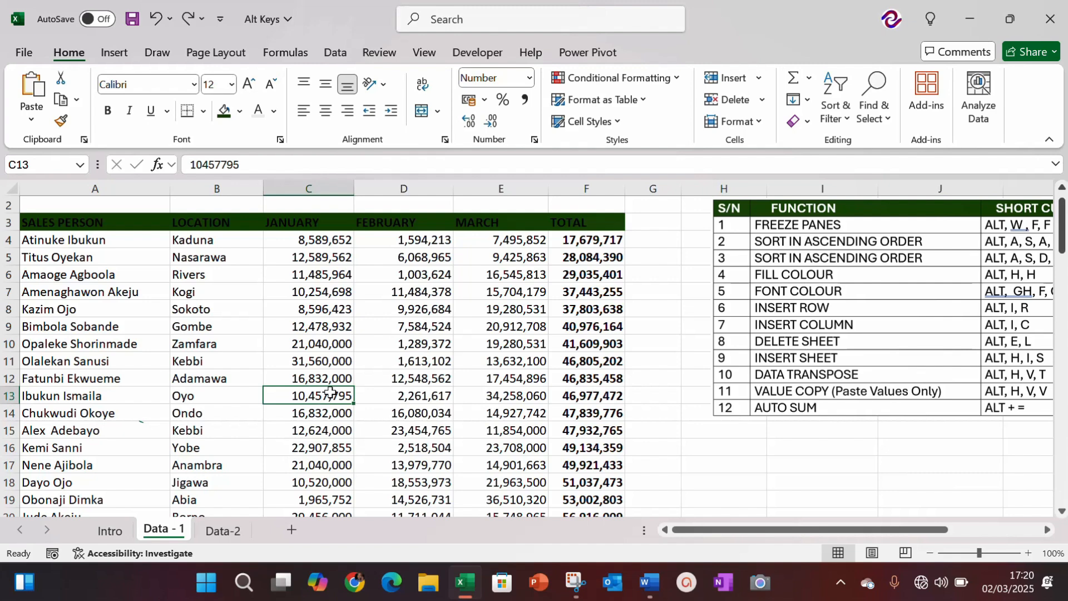
pyautogui.press('alt')
pyautogui.press('h')
pyautogui.press('i')
pyautogui.press('Escape')
pyautogui.hotkey('alt', 'h')
pyautogui.press('i')
pyautogui.press('s')
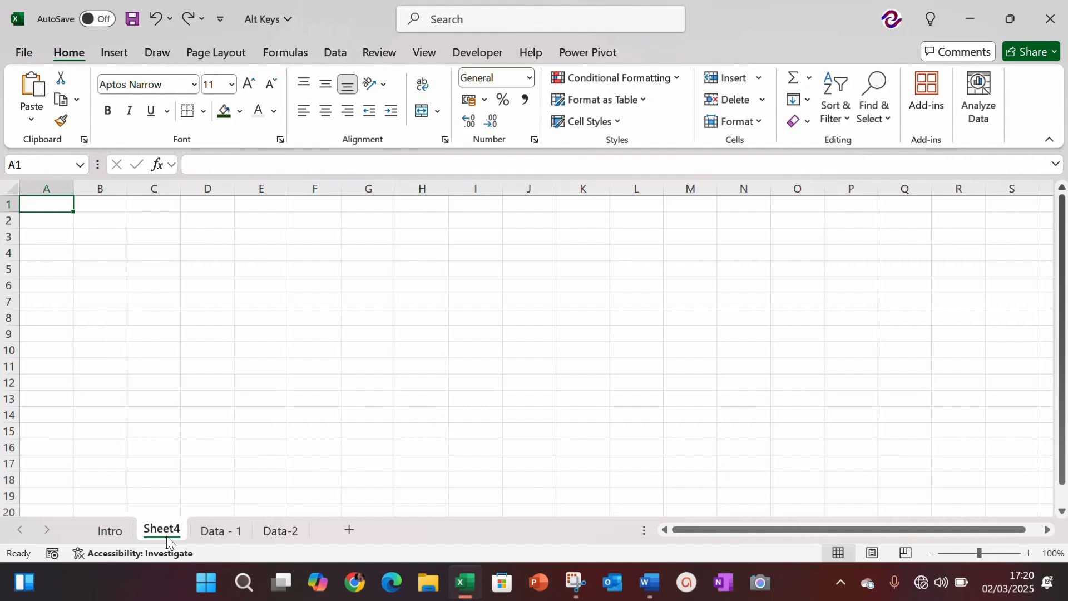
pyautogui.click(164, 456)
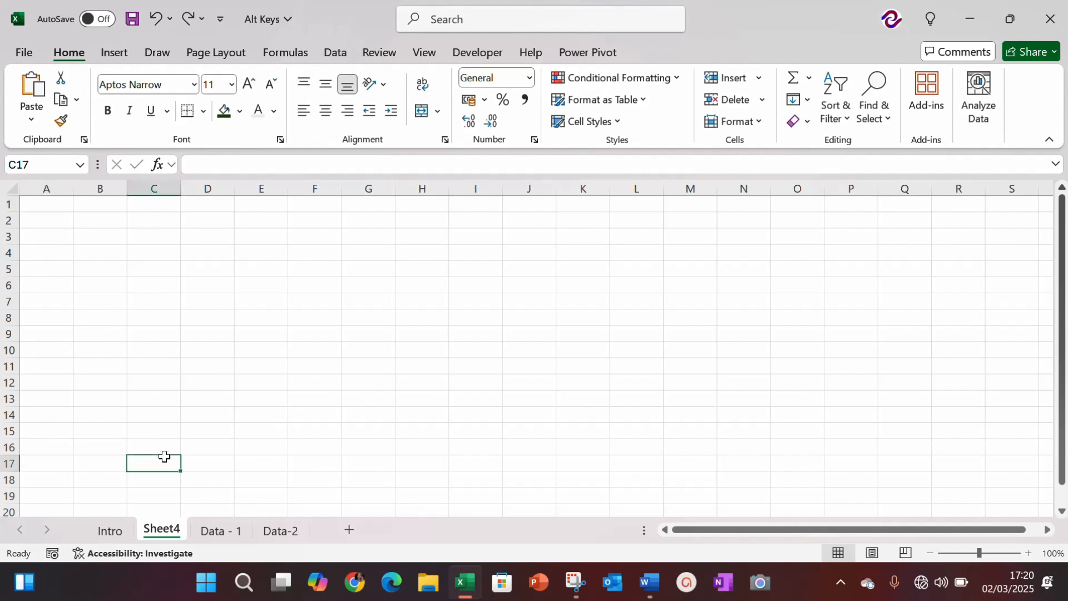
pyautogui.hotkey('shift', 'F11')
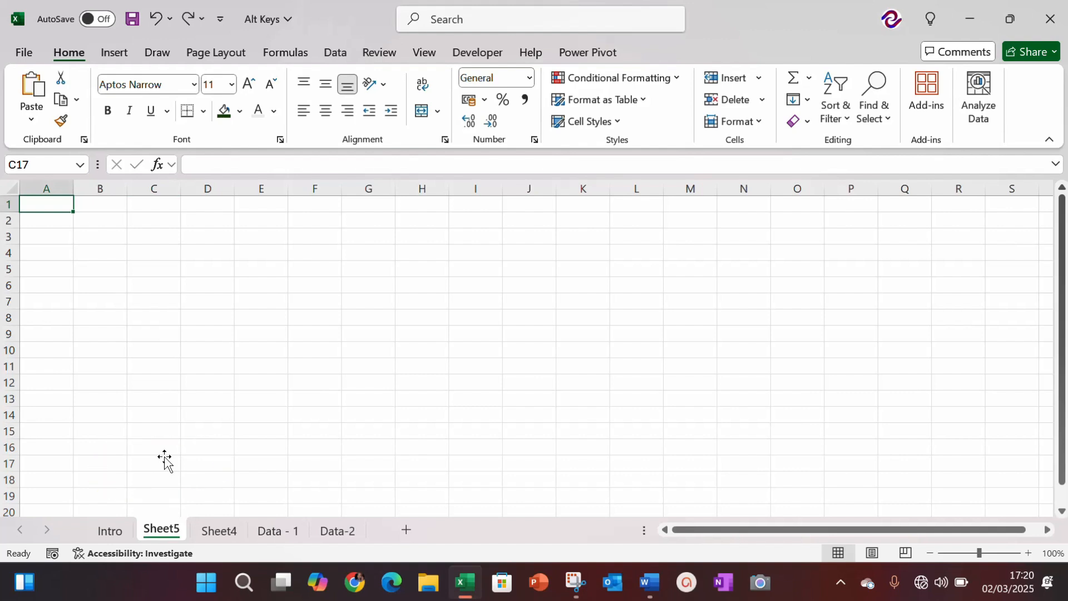
# Delete the two newly inserted blank worksheets, Sheet5 and Sheet4
pyautogui.click(161, 377)
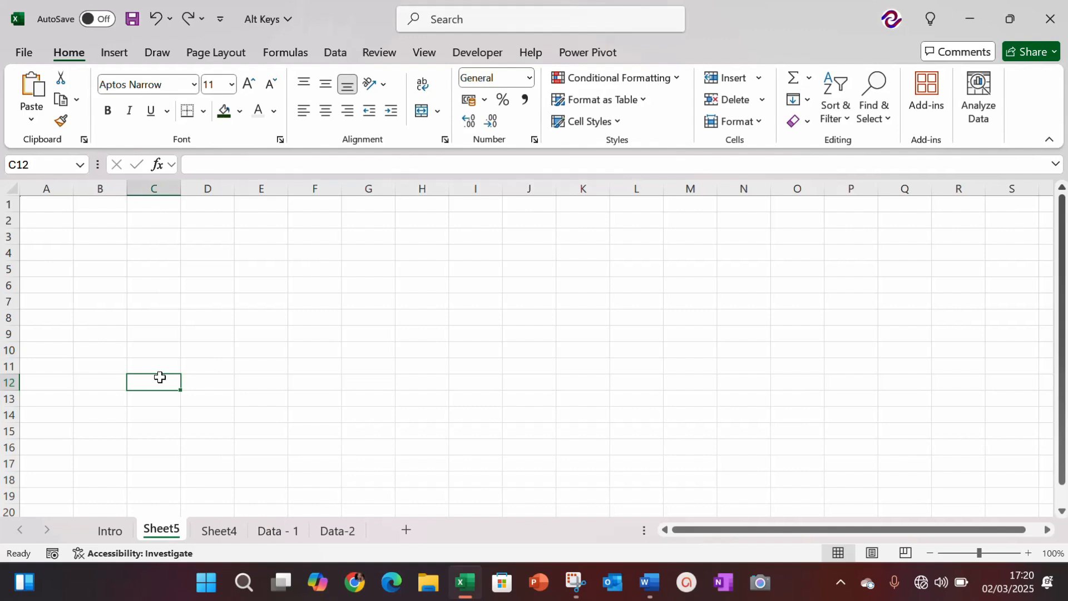
pyautogui.press('alt')
pyautogui.press('e')
pyautogui.press('l')
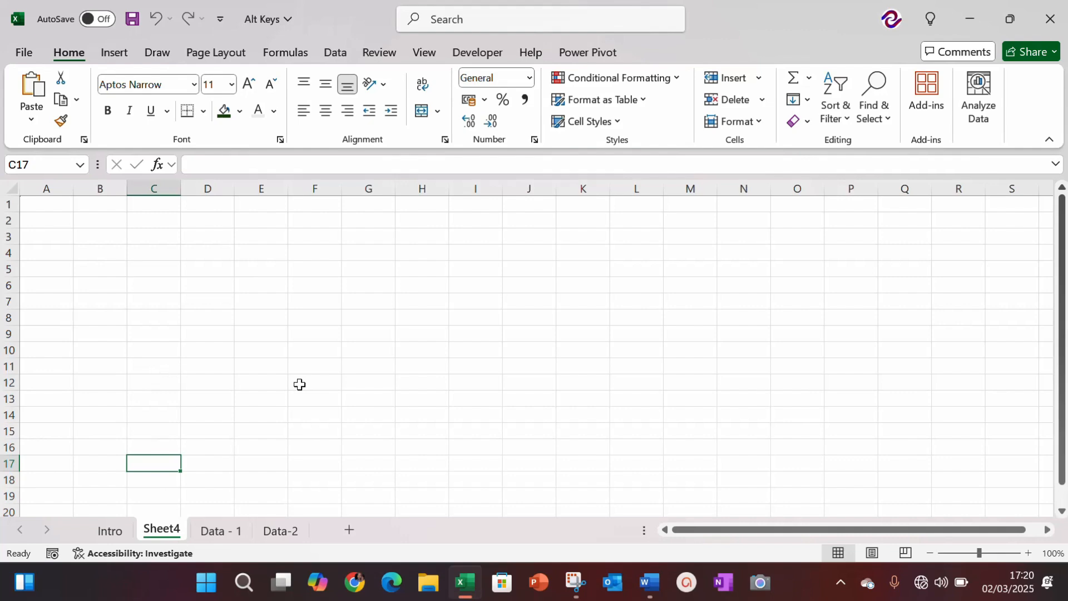
pyautogui.press('alt')
pyautogui.press('e')
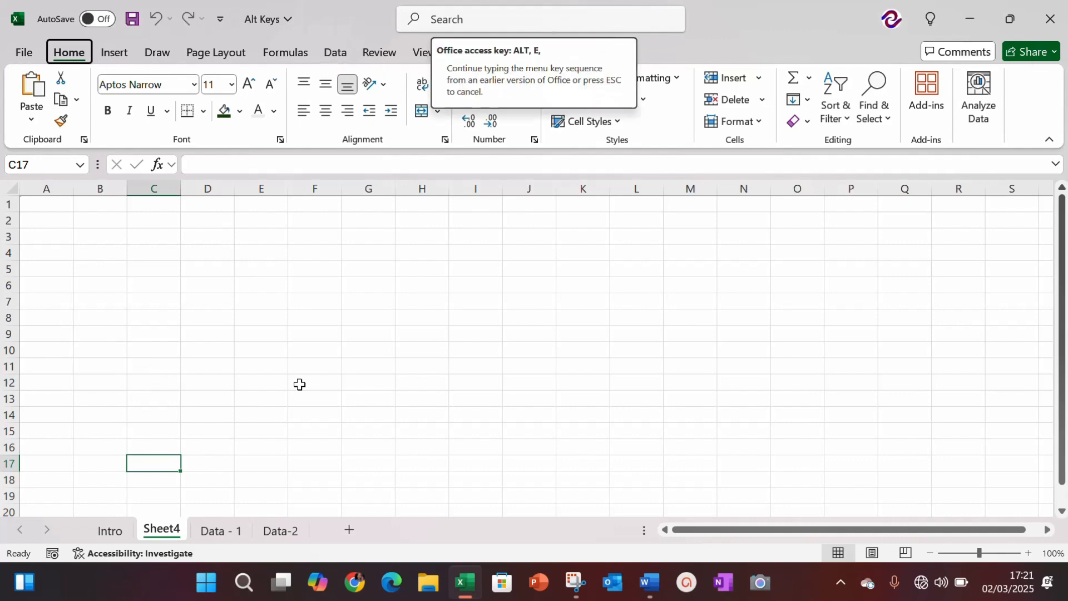
pyautogui.press('l')
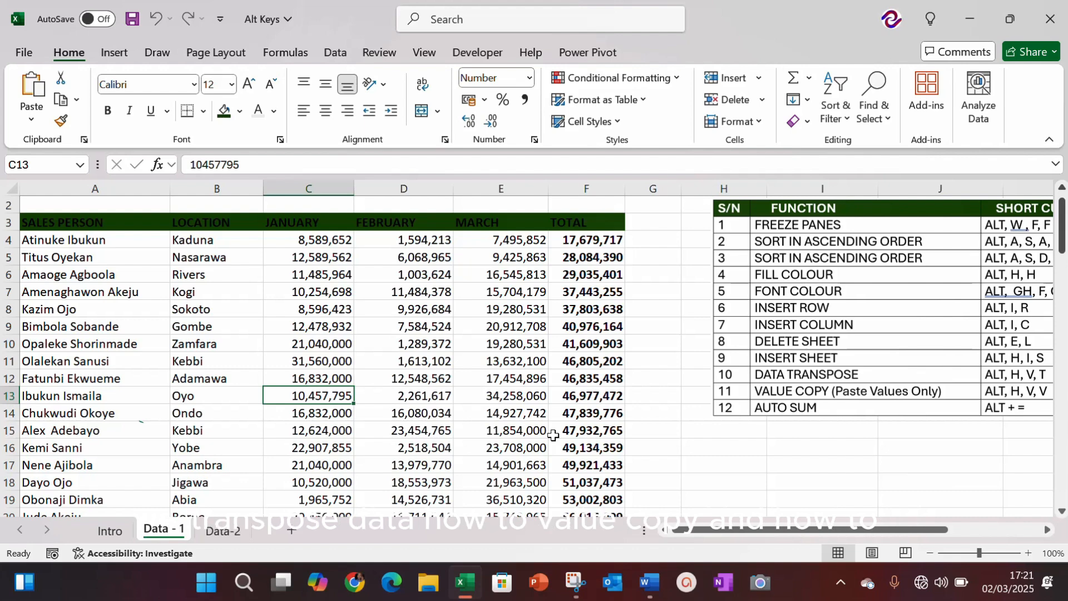
# On the Data-2 sheet, enter the heading "total" in F3 beside KANO
pyautogui.click(225, 530)
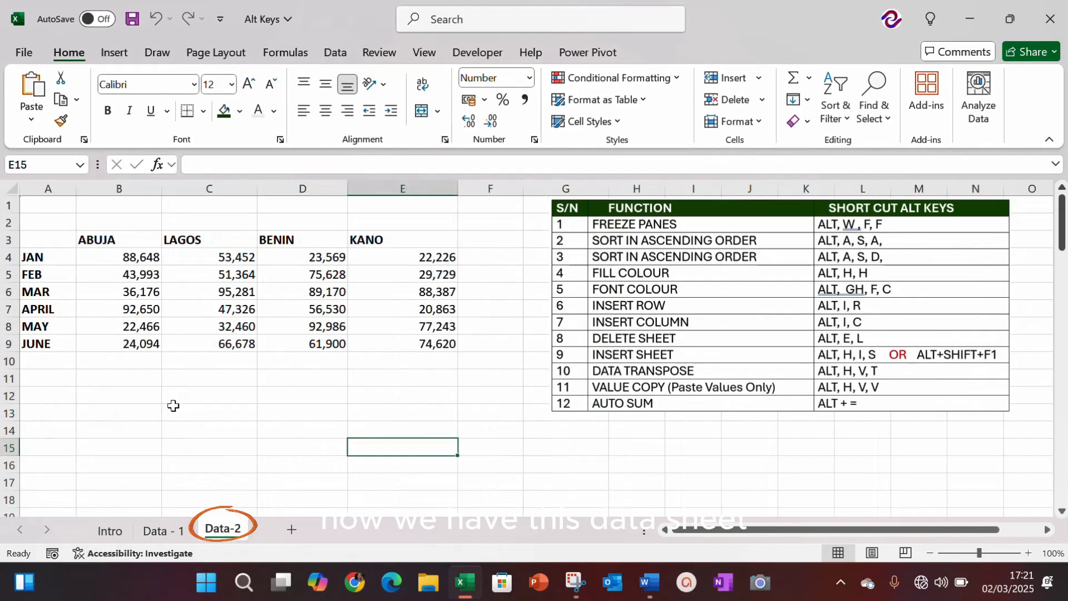
pyautogui.click(124, 273)
pyautogui.press('Up')
pyautogui.press('Right')
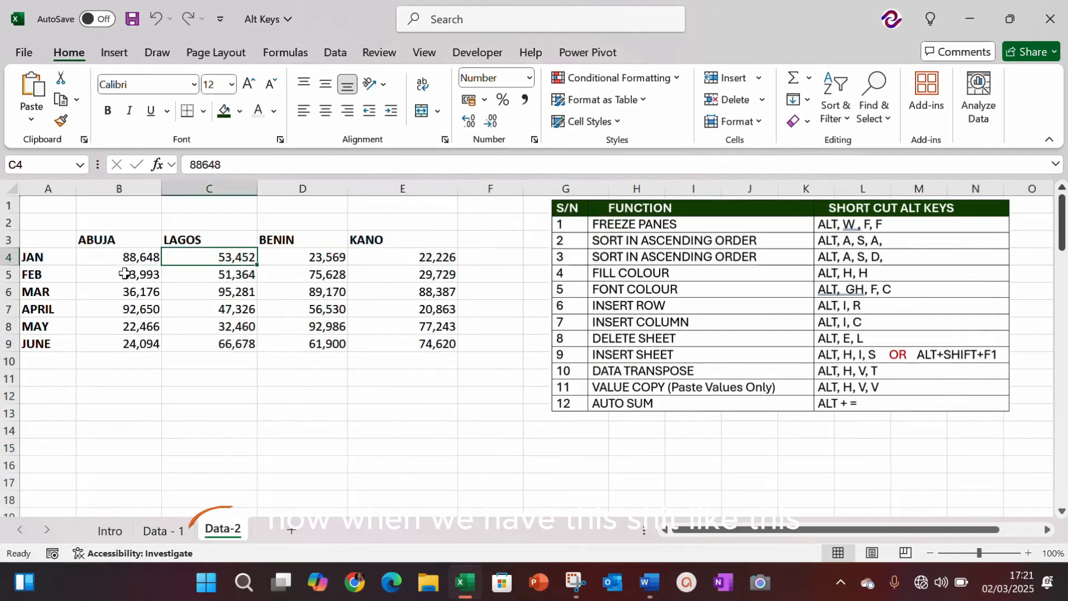
pyautogui.press('Up')
pyautogui.press('Left')
pyautogui.press('Left')
pyautogui.press('Right')
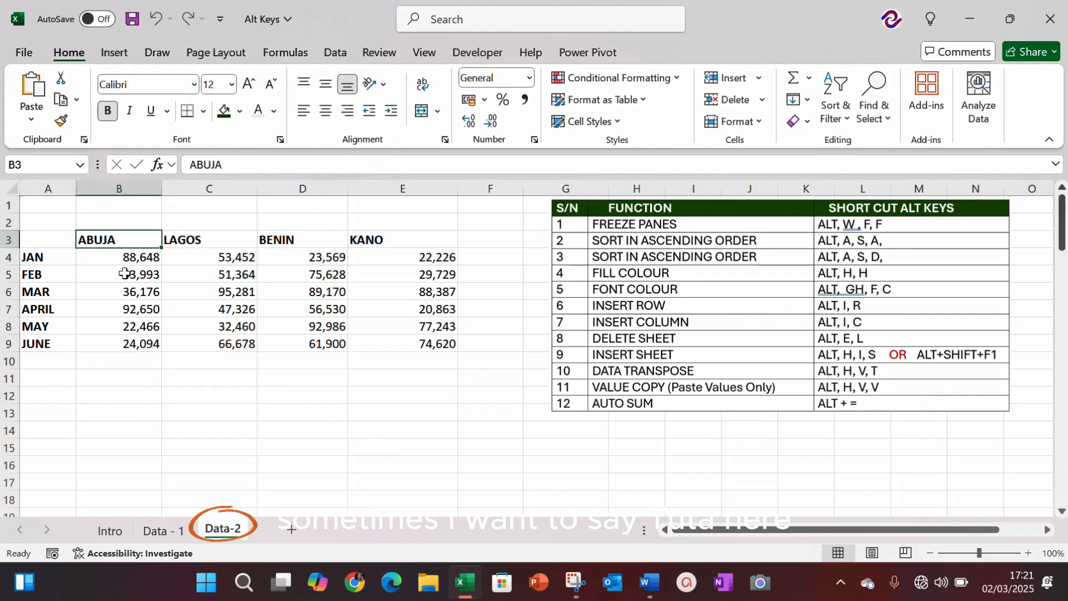
pyautogui.press('Right')
pyautogui.press('Right')
pyautogui.press('Right')
pyautogui.press('Right')
pyautogui.write('t')
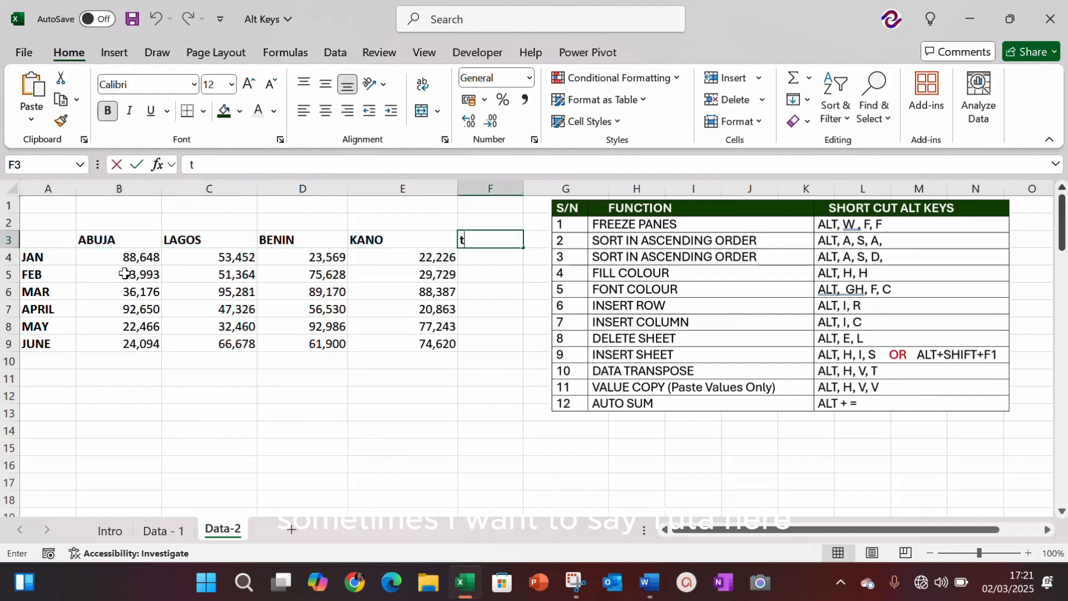
pyautogui.write('otal')
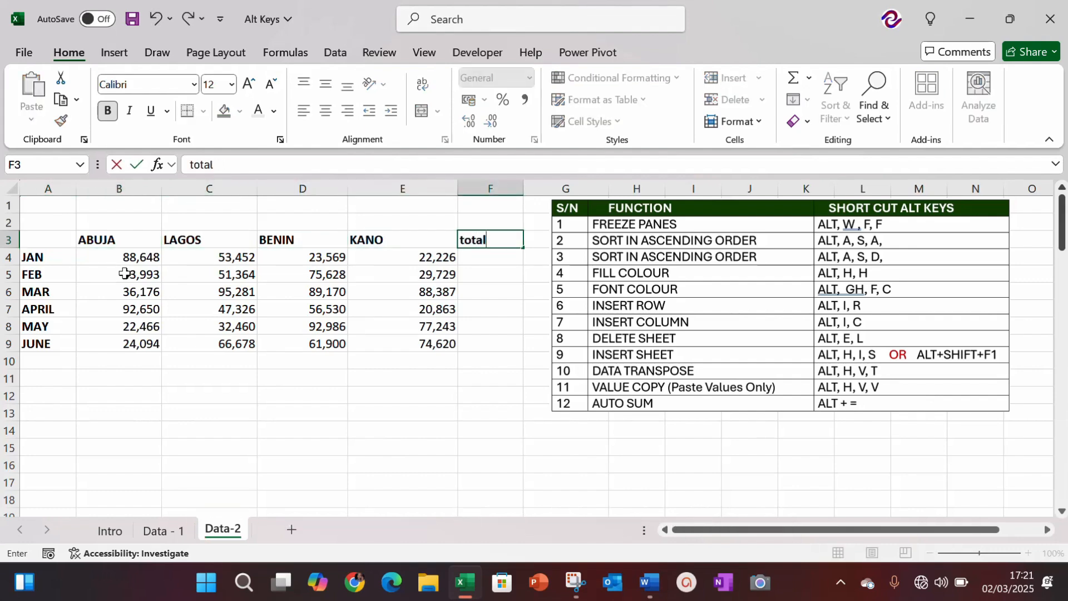
pyautogui.press('Return')
pyautogui.press('Up')
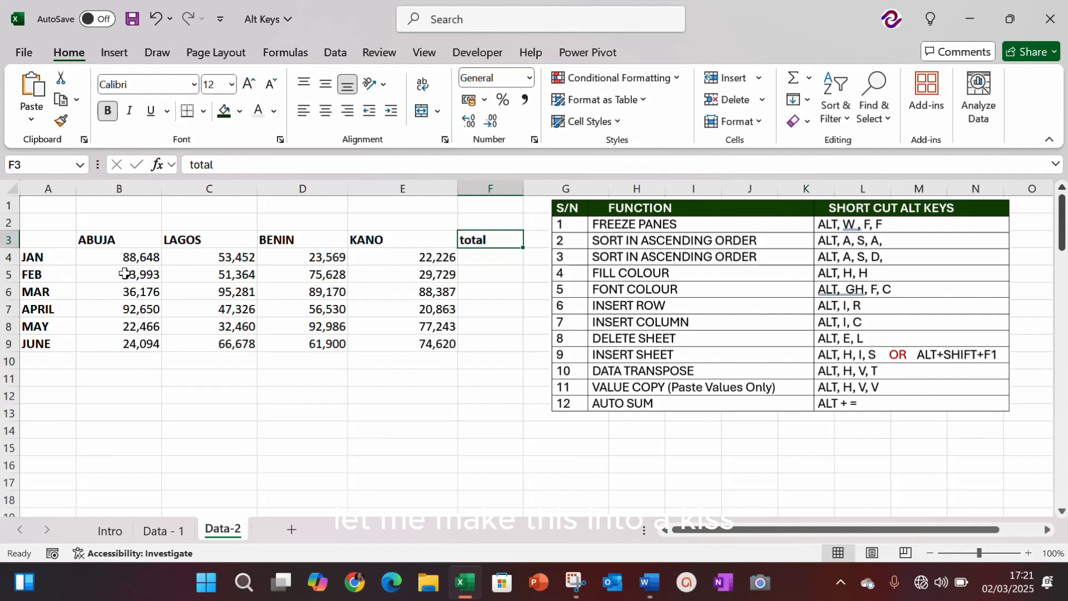
# Retype the heading in F3 in capitals as TOTAL
pyautogui.write('Tota')
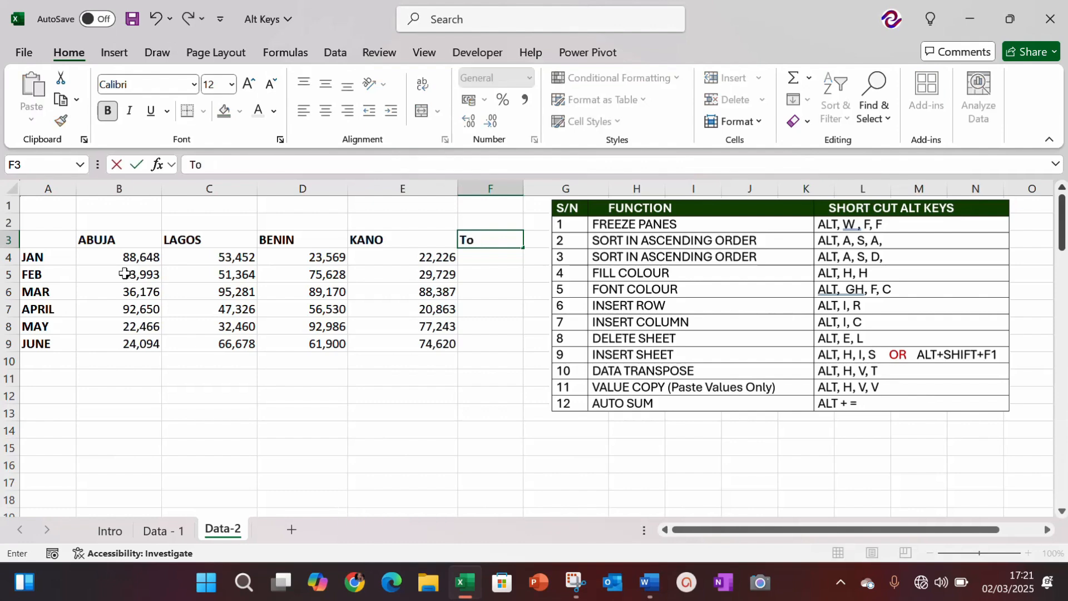
pyautogui.press('BackSpace')
pyautogui.press('BackSpace')
pyautogui.write('OTAL')
pyautogui.press('Return')
# Enter the label TOTAL in A11 below the months and make it bold
pyautogui.press('Down')
pyautogui.press('Down')
pyautogui.press('Down')
pyautogui.press('Down')
pyautogui.press('Down')
pyautogui.press('Down')
pyautogui.press('Down')
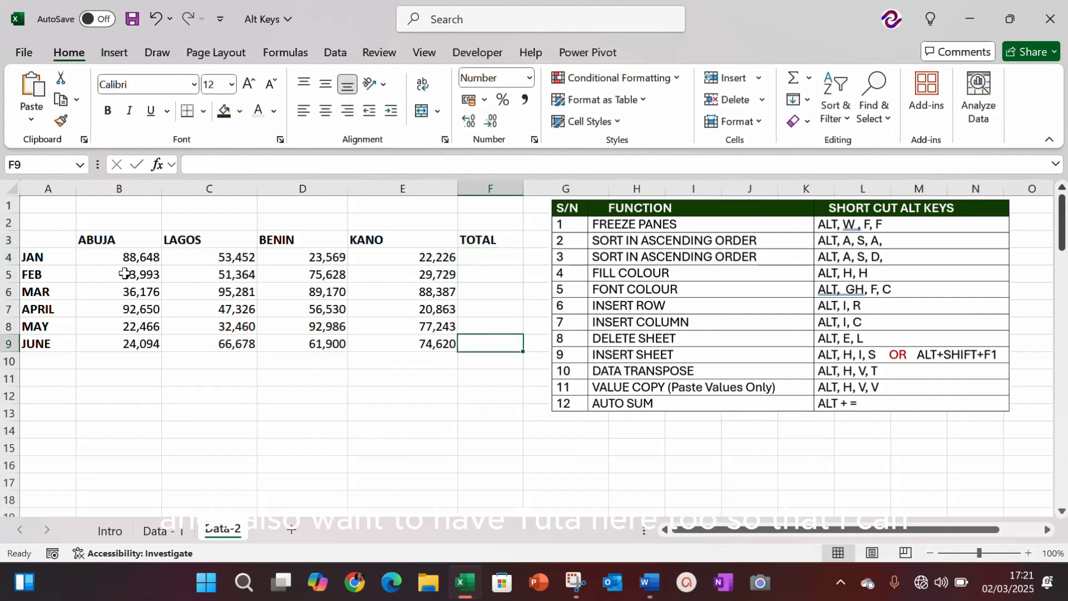
pyautogui.press('Left')
pyautogui.press('Left')
pyautogui.press('Left')
pyautogui.press('Left')
pyautogui.press('Left')
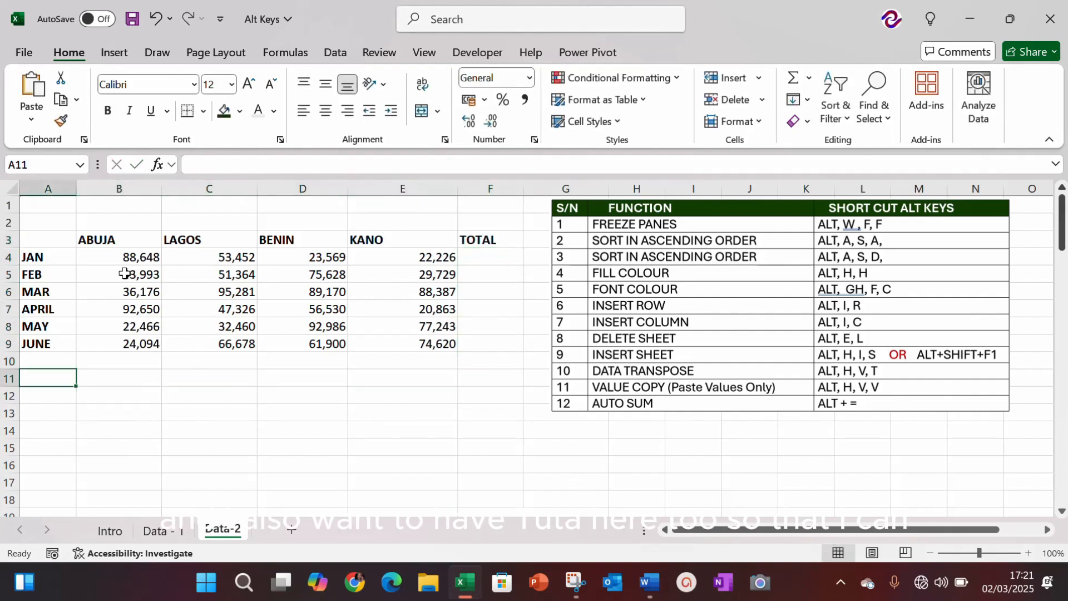
pyautogui.write('TOTAL')
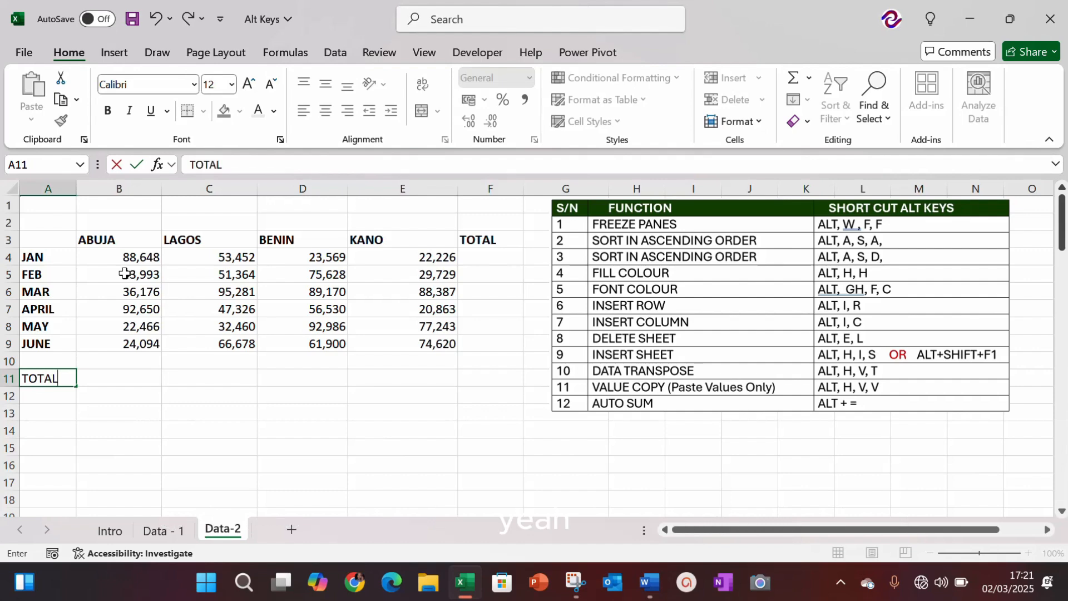
pyautogui.press('Return')
pyautogui.press('Up')
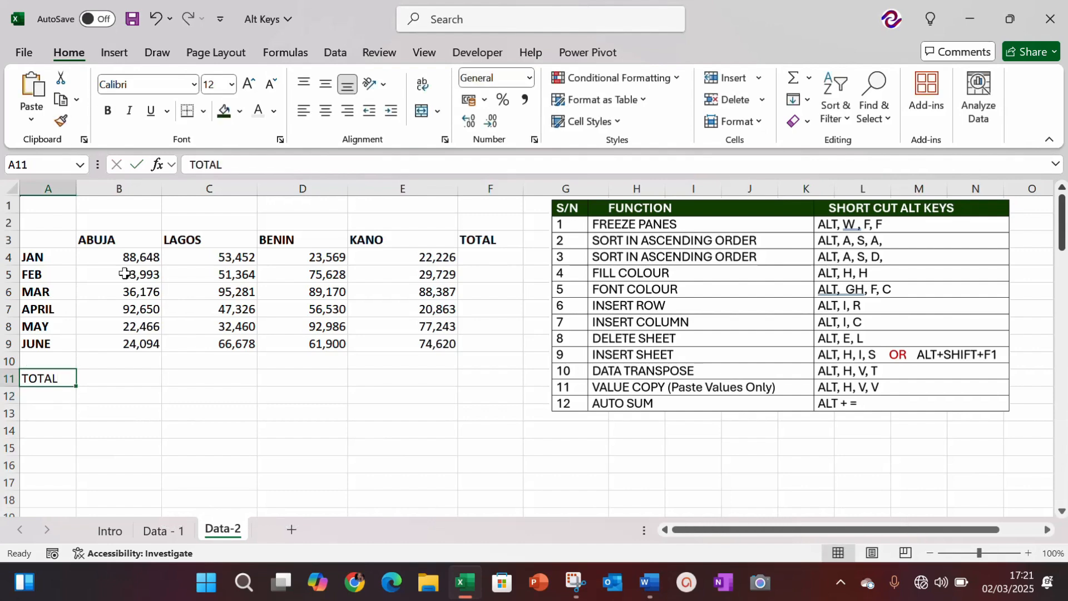
pyautogui.hotkey('ctrl', 'b')
pyautogui.press('Right')
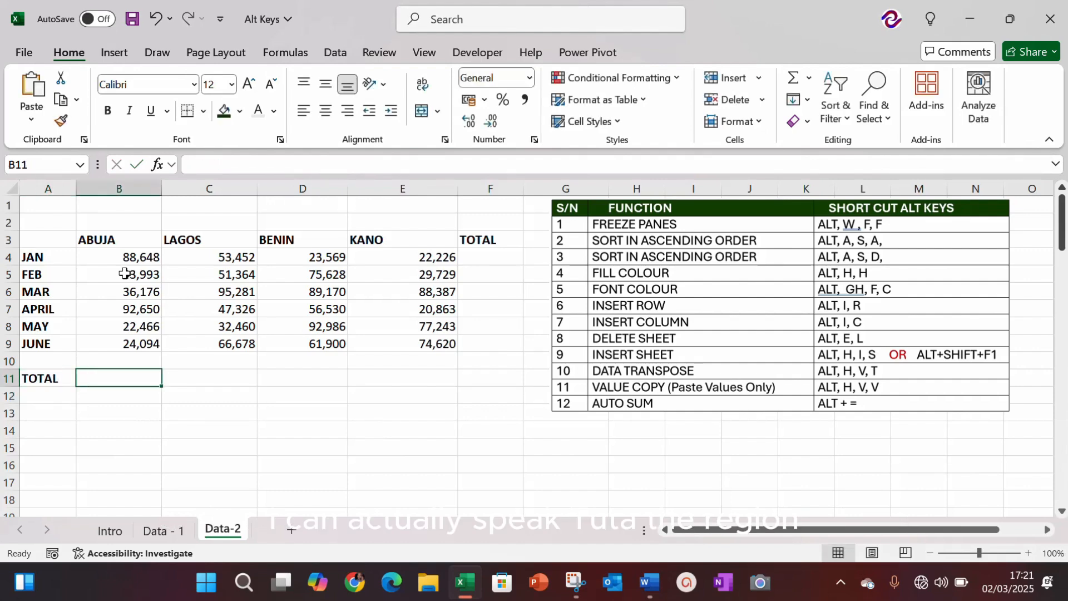
# Select F4 under the TOTAL heading, narrow column E slightly and widen column F
pyautogui.press('Up')
pyautogui.press('Up')
pyautogui.press('Up')
pyautogui.press('Up')
pyautogui.press('Up')
pyautogui.press('Up')
pyautogui.press('Up')
pyautogui.press('Up')
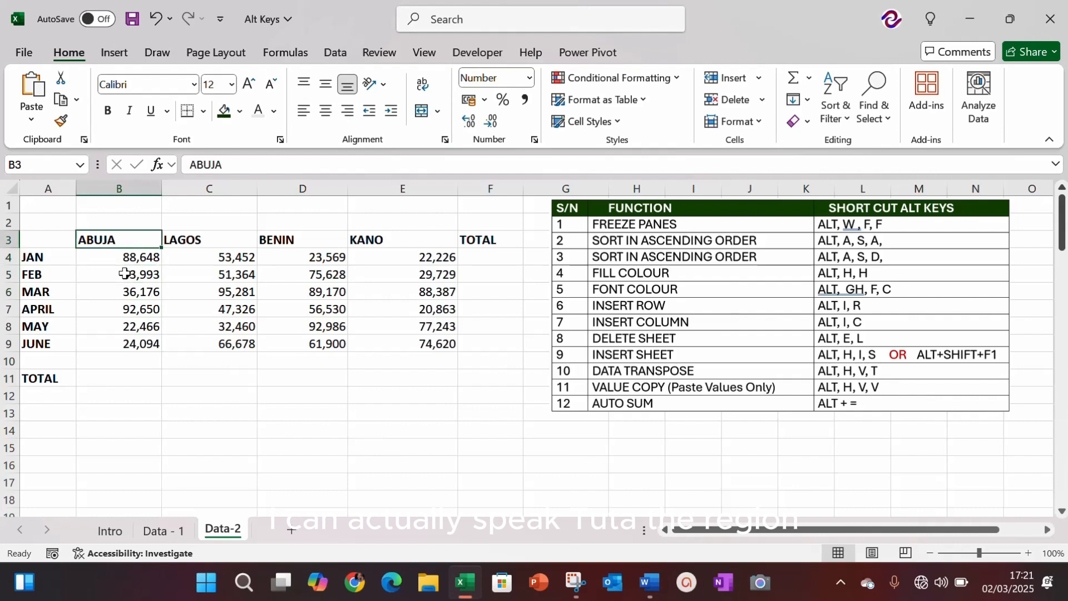
pyautogui.press('Right')
pyautogui.press('Right')
pyautogui.press('Right')
pyautogui.press('Right')
pyautogui.press('Down')
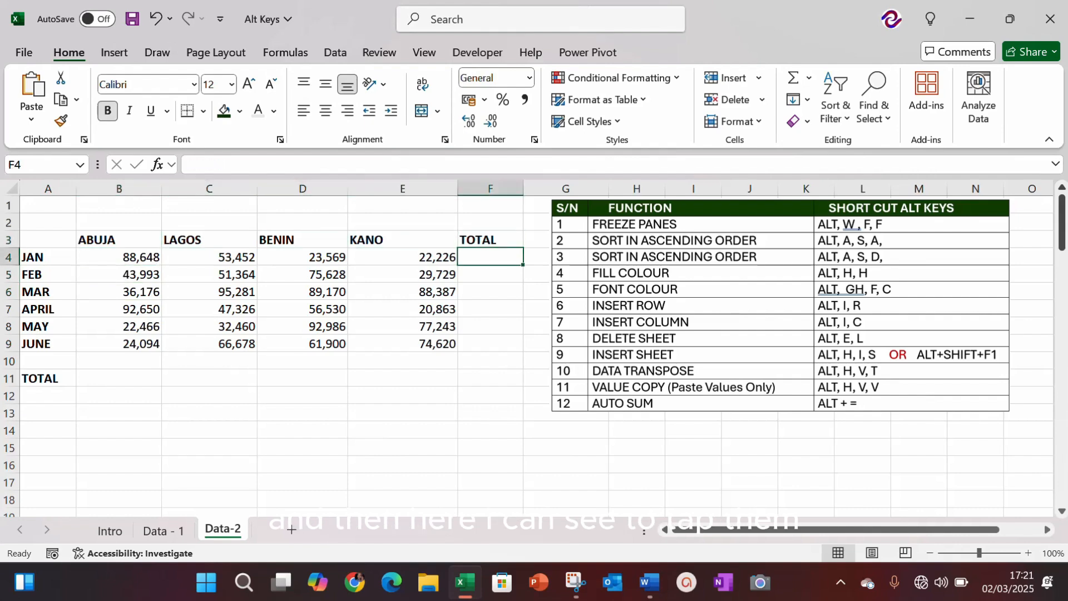
pyautogui.press('Up')
pyautogui.press('Down')
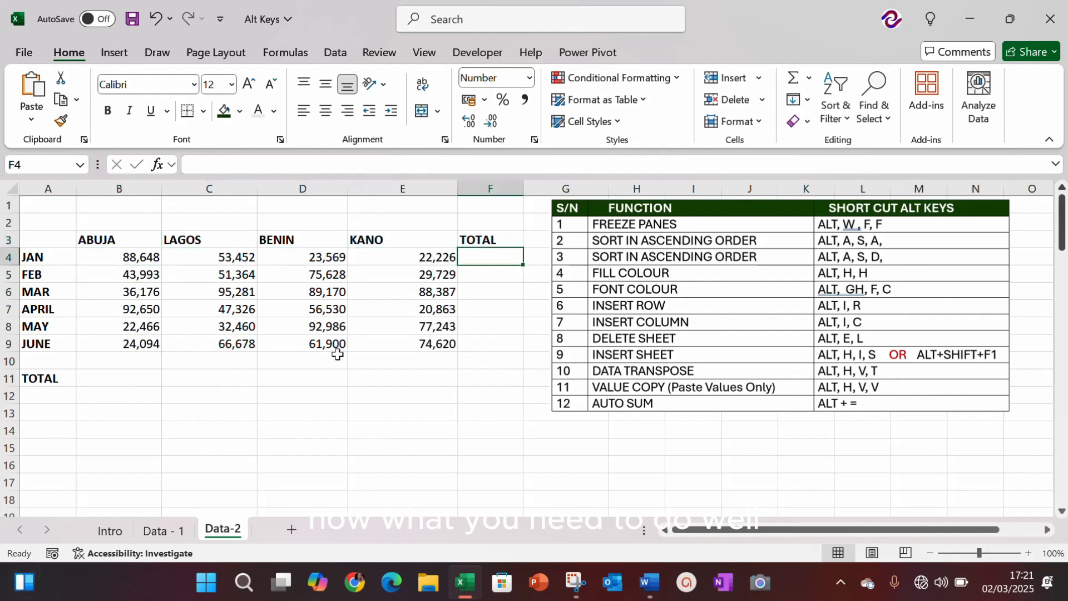
pyautogui.moveTo(460, 189); pyautogui.dragTo(444, 185)
pyautogui.moveTo(510, 182); pyautogui.dragTo(543, 182)
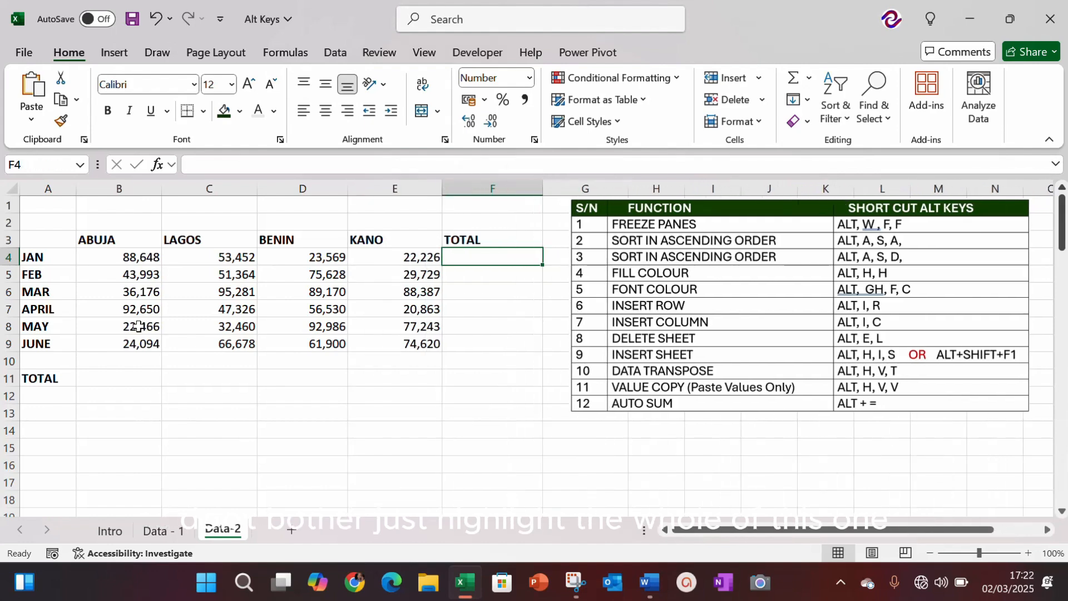
# AutoSum the monthly totals in F4:F9 and the city totals in B11:E11 in one operation
pyautogui.hotkey('shift', 'Down')
pyautogui.hotkey('shift', 'Down')
pyautogui.hotkey('shift', 'Down')
pyautogui.hotkey('shift', 'Down')
pyautogui.hotkey('shift', 'Down')
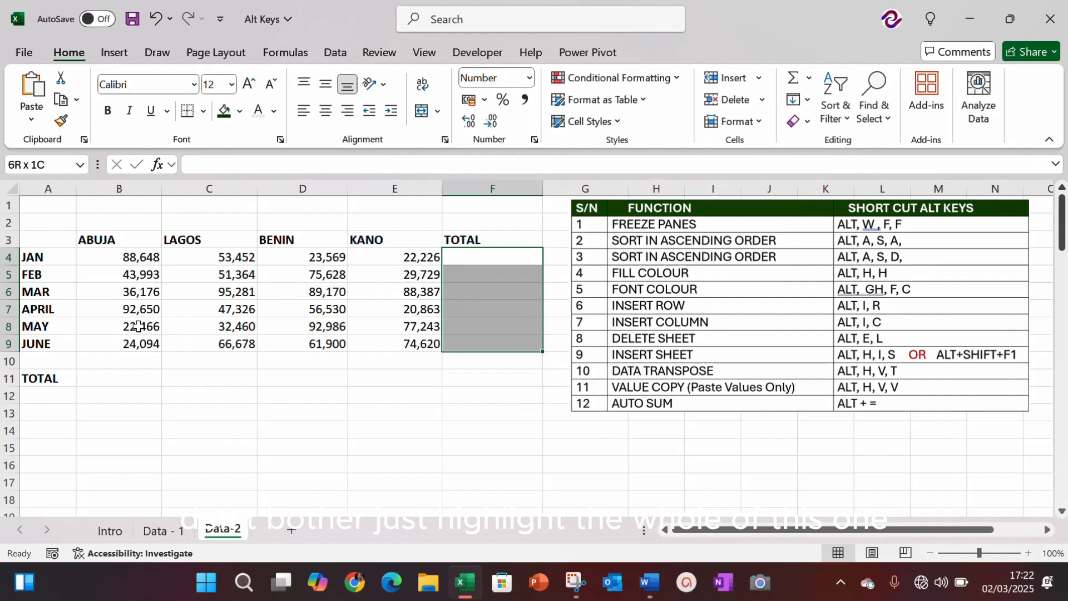
pyautogui.keyDown('ctrl'); pyautogui.click(102, 377); pyautogui.keyUp('ctrl')
pyautogui.hotkey('shift', 'Right')
pyautogui.hotkey('shift', 'Right')
pyautogui.hotkey('shift', 'Right')
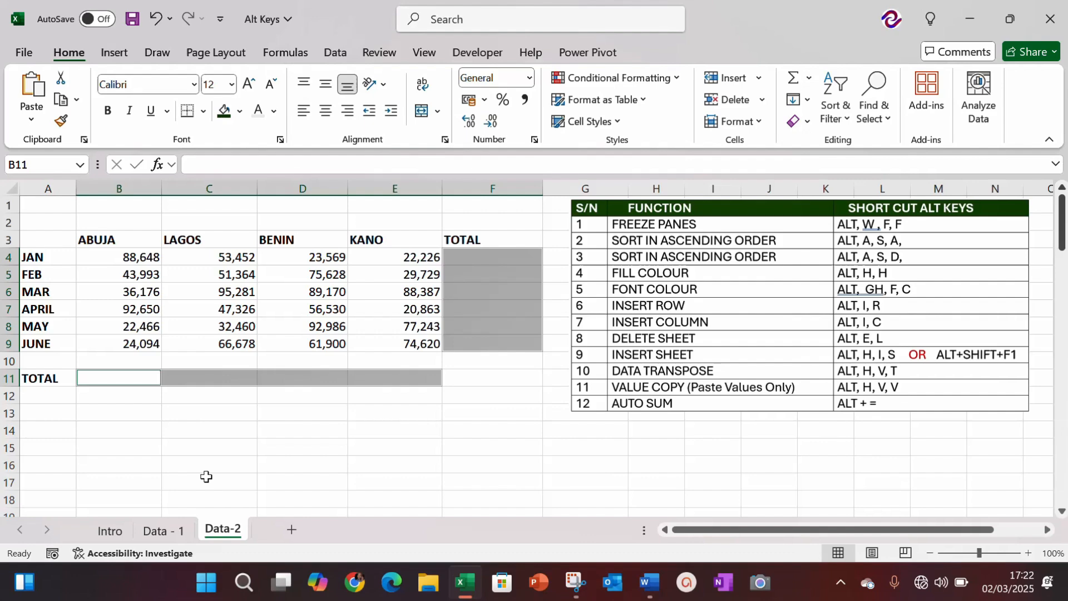
pyautogui.hotkey('alt', '=')
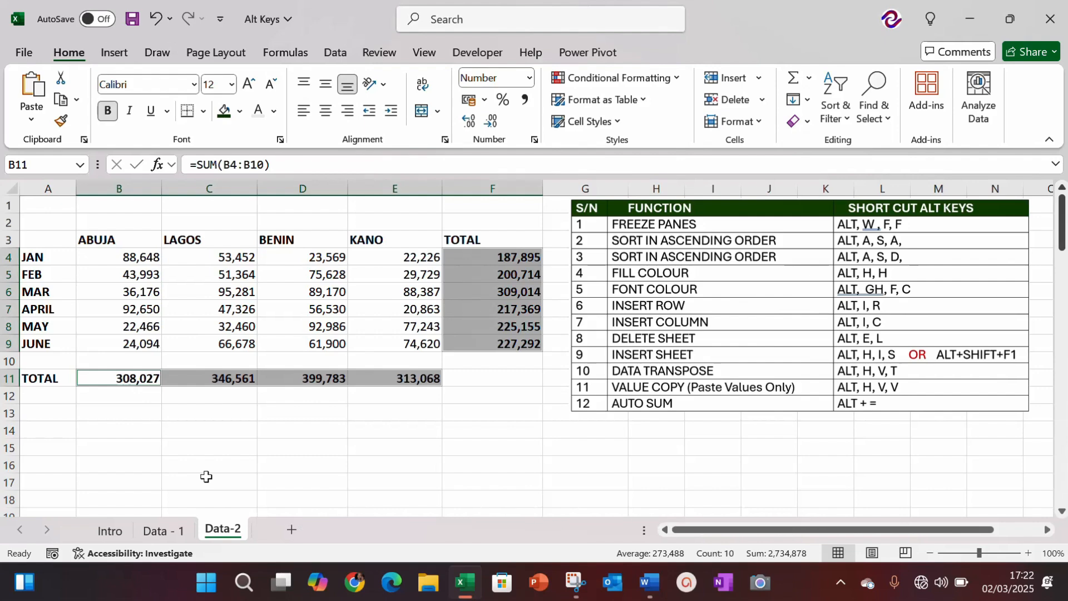
pyautogui.click(181, 438)
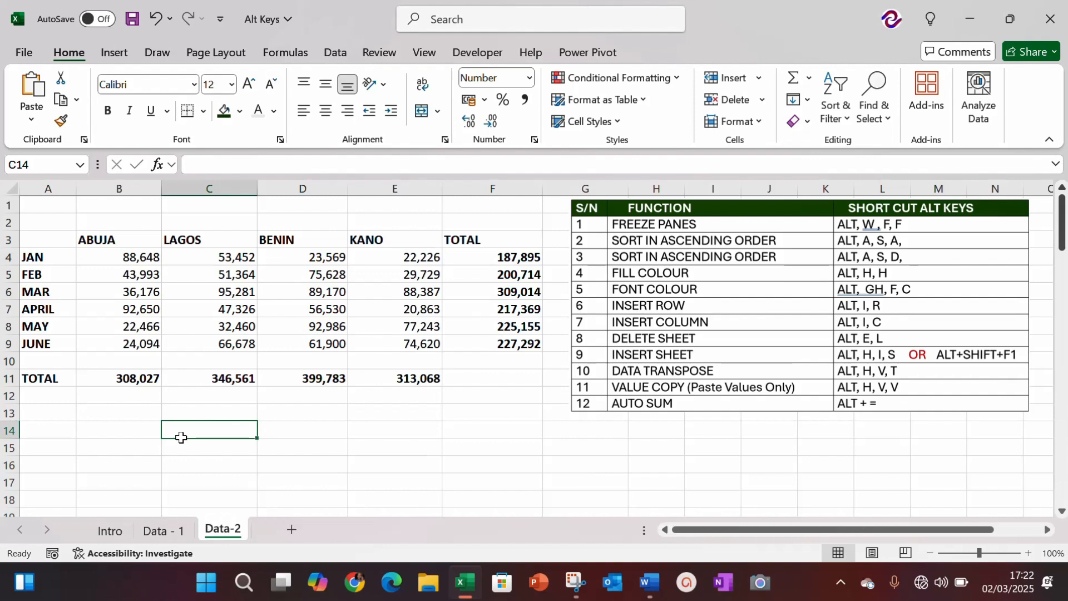
# Look over the Data-2 table's monthly figures by city and its TOTAL column
pyautogui.press('Up')
pyautogui.press('Up')
pyautogui.press('Up')
pyautogui.press('Up')
pyautogui.press('Up')
pyautogui.press('Up')
pyautogui.press('Up')
pyautogui.press('Up')
pyautogui.press('Up')
pyautogui.press('Up')
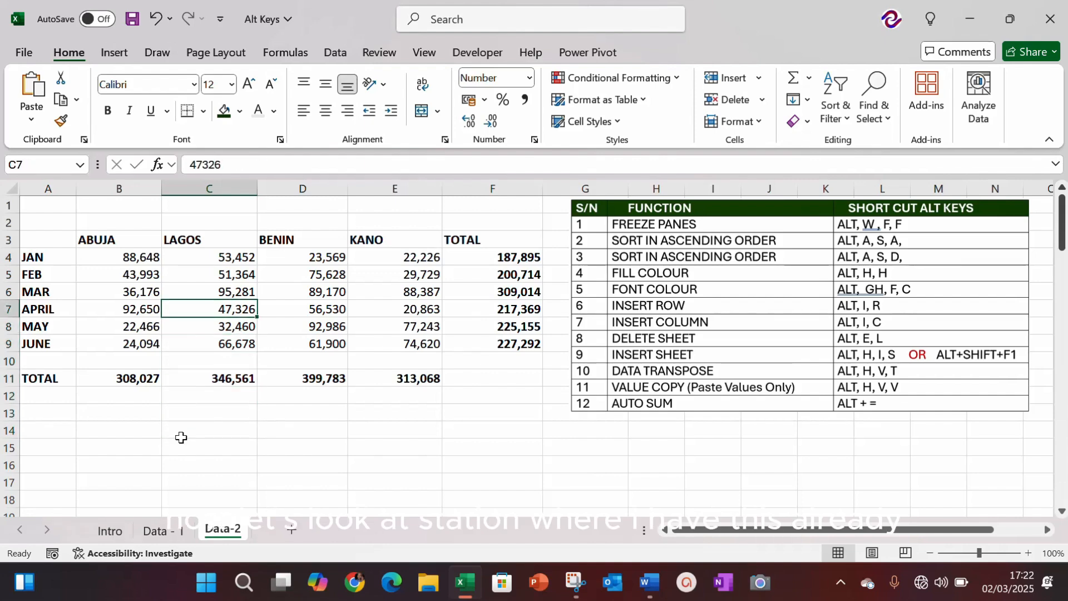
pyautogui.press('Right')
pyautogui.press('Right')
pyautogui.press('Right')
pyautogui.press('Right')
pyautogui.press('Left')
pyautogui.press('Left')
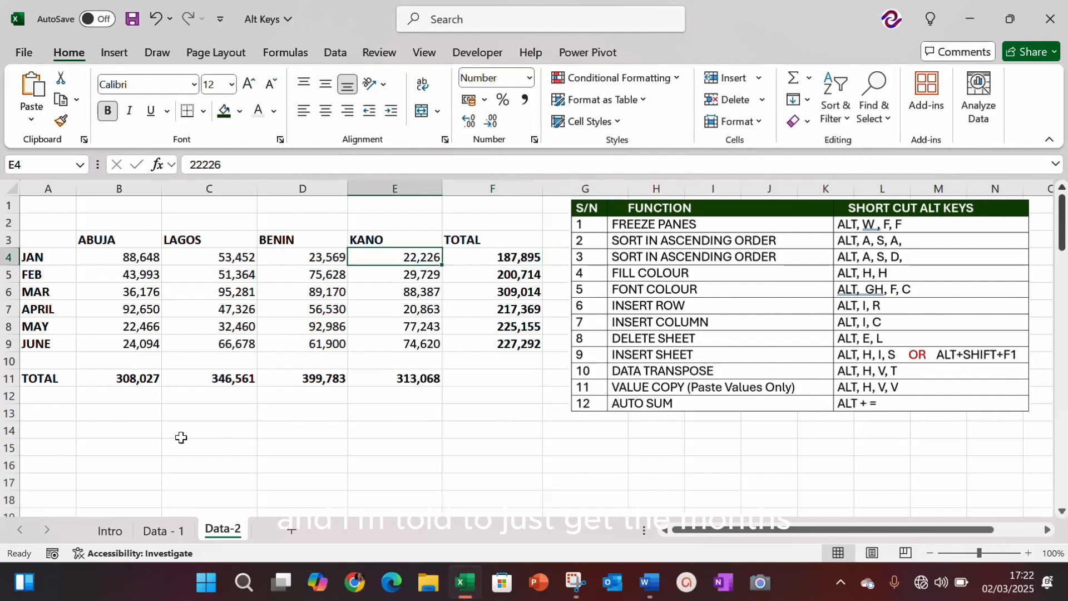
# Enter JAN in A15 and fill the month series down through JUN in A20
pyautogui.press('Down')
pyautogui.press('Down')
pyautogui.press('Down')
pyautogui.press('Down')
pyautogui.press('Down')
pyautogui.press('Down')
pyautogui.press('Down')
pyautogui.press('Down')
pyautogui.press('Down')
pyautogui.press('Down')
pyautogui.press('Down')
pyautogui.press('Down')
pyautogui.press('Down')
pyautogui.press('Down')
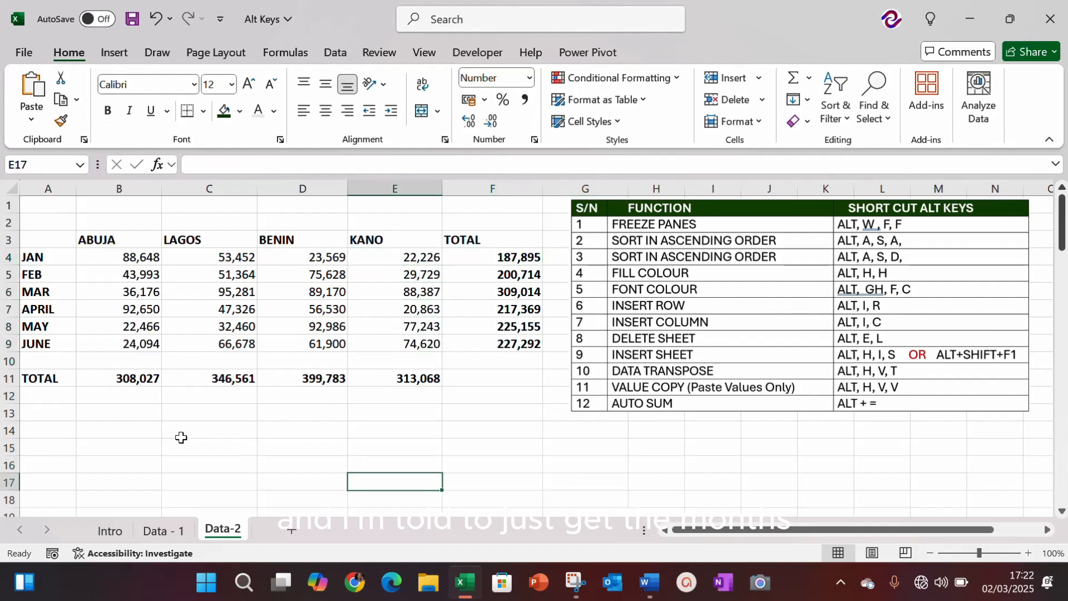
pyautogui.press('Left')
pyautogui.press('Left')
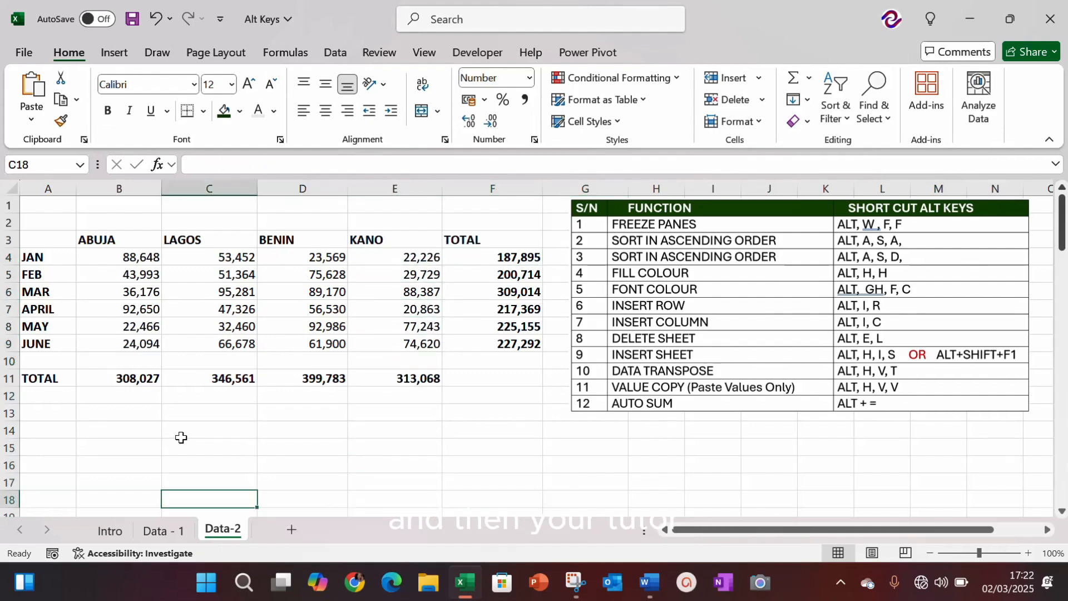
pyautogui.press('Up')
pyautogui.press('Up')
pyautogui.press('Left')
pyautogui.press('Up')
pyautogui.press('Up')
pyautogui.press('Down')
pyautogui.press('Down')
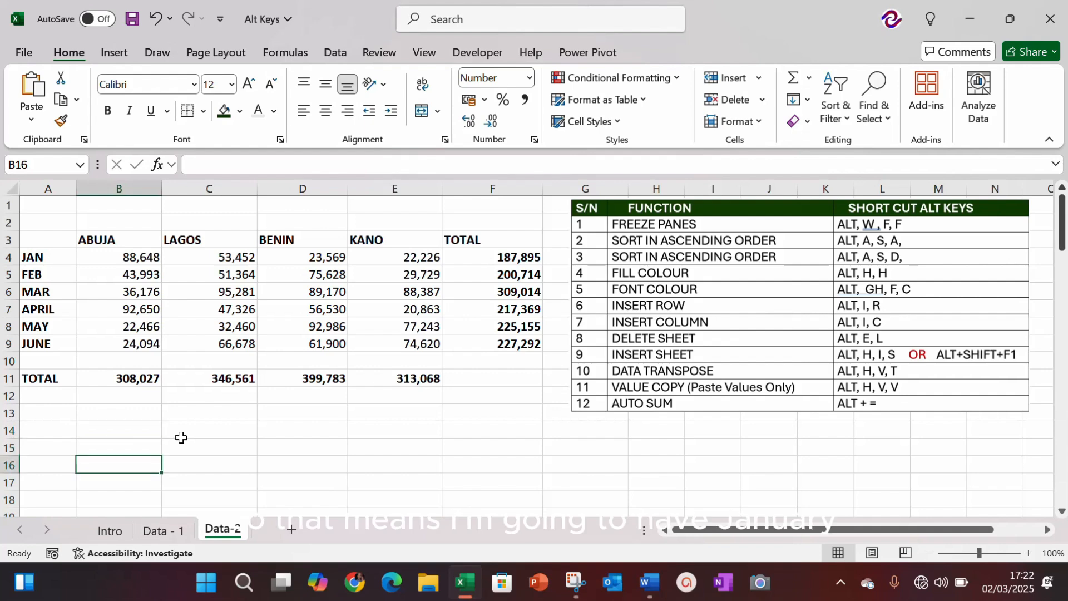
pyautogui.press('Up')
pyautogui.press('Left')
pyautogui.press('Down')
pyautogui.press('Down')
pyautogui.press('Down')
pyautogui.press('Down')
pyautogui.press('Down')
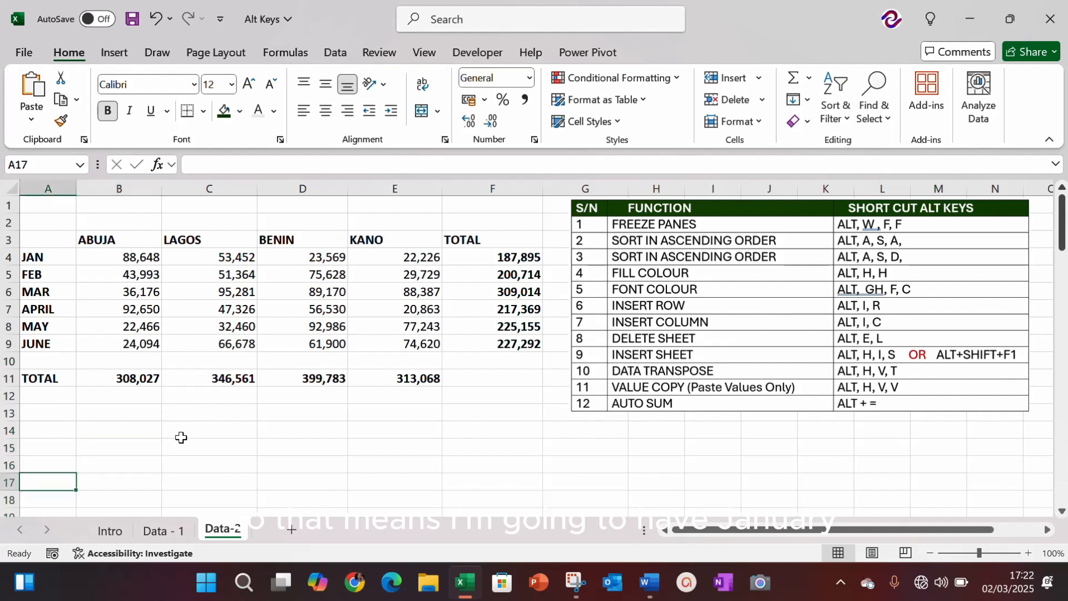
pyautogui.press('Up')
pyautogui.press('Up')
pyautogui.press('Up')
pyautogui.press('Up')
pyautogui.press('Up')
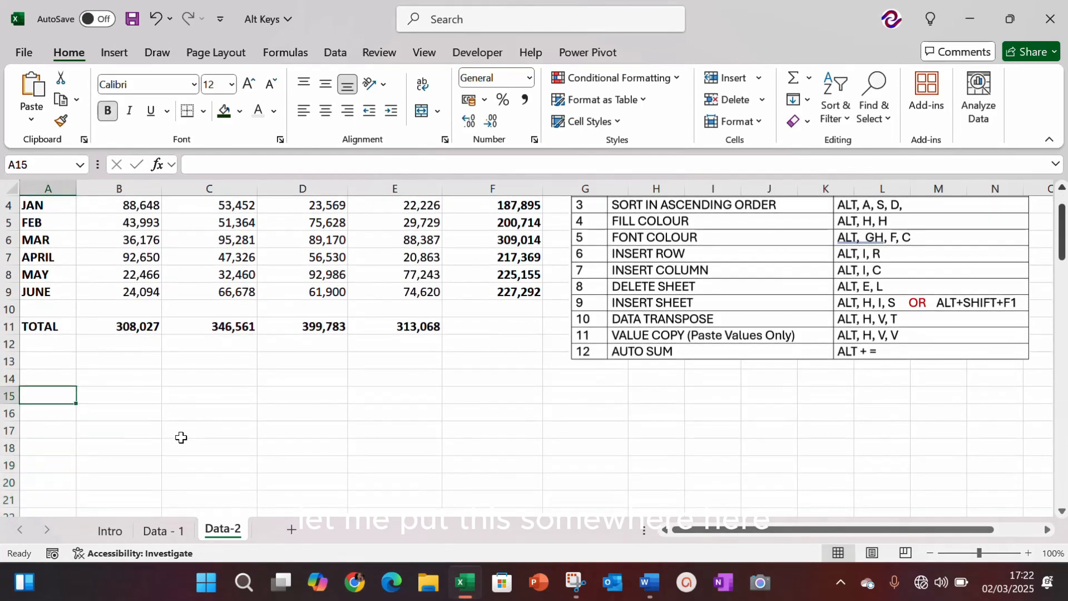
pyautogui.write('JAN')
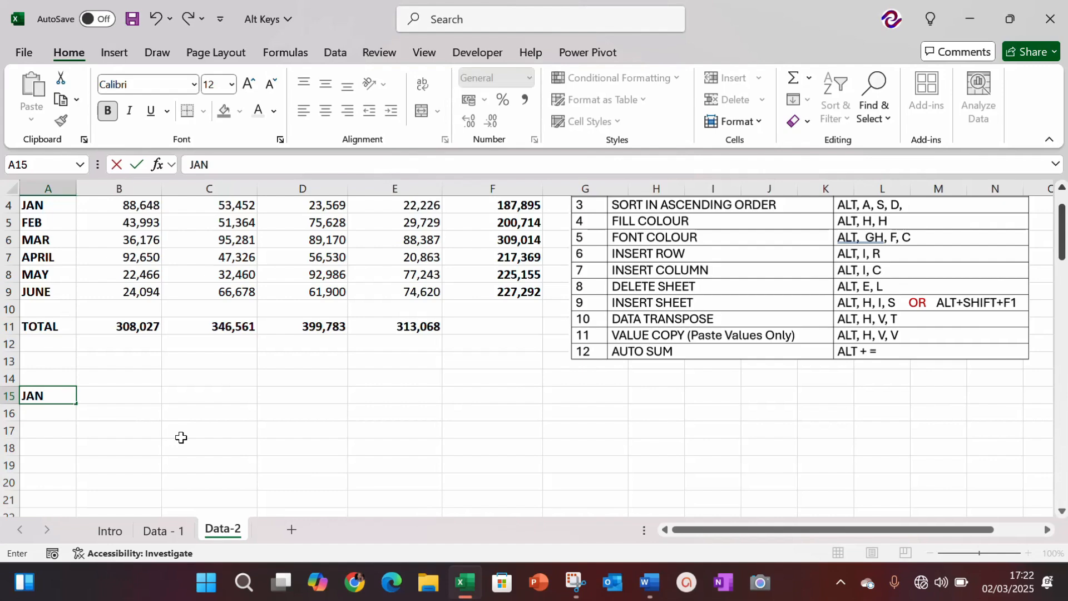
pyautogui.press('Return')
pyautogui.press('Up')
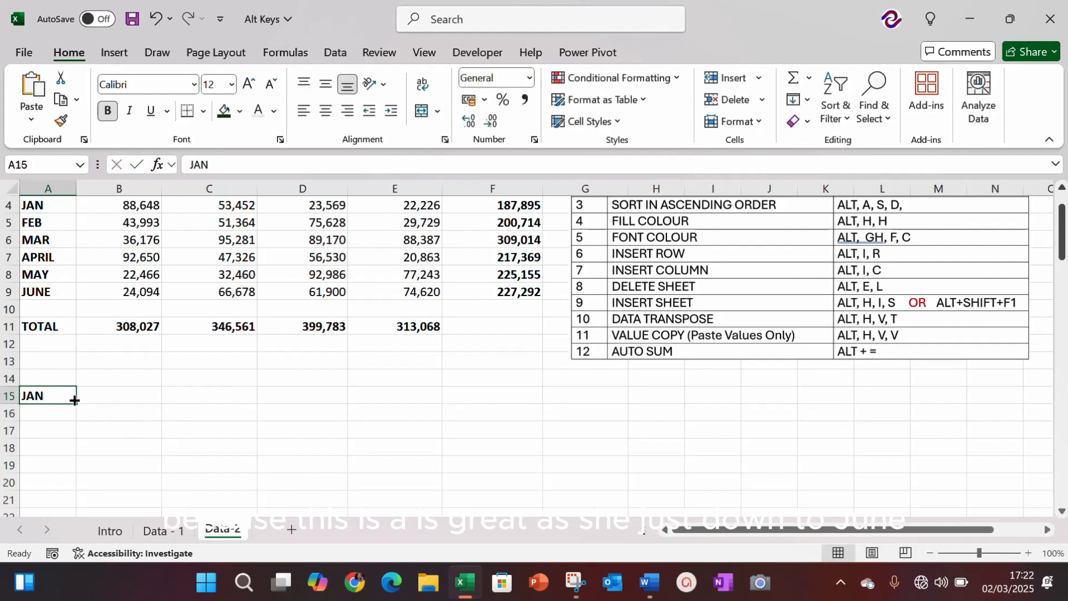
pyautogui.moveTo(75, 404); pyautogui.dragTo(73, 490)
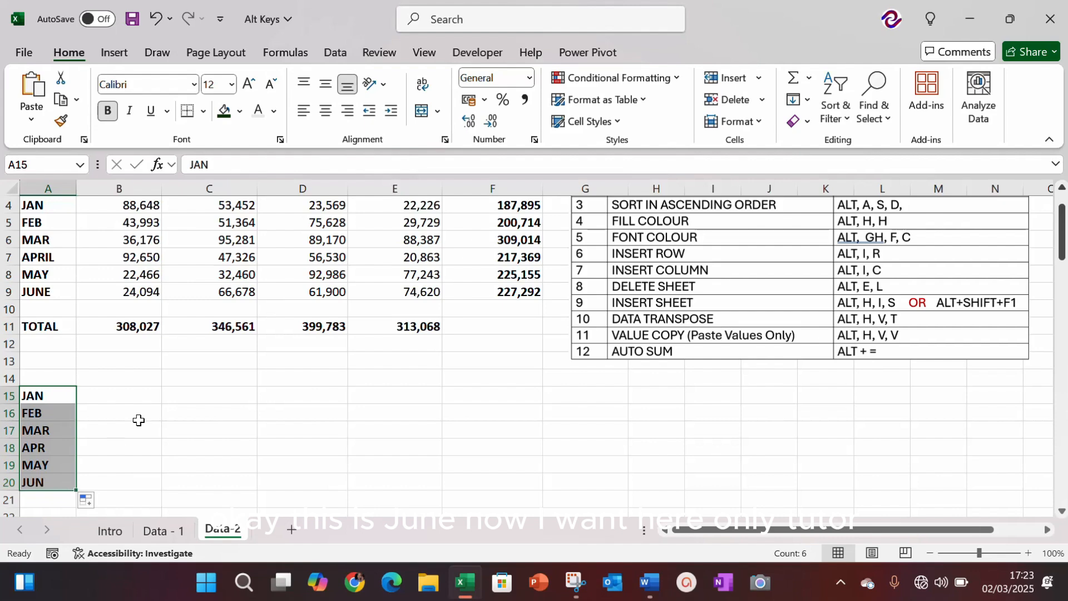
# Enter the heading TOTAL in B14 beside the new month list and make it bold
pyautogui.click(144, 375)
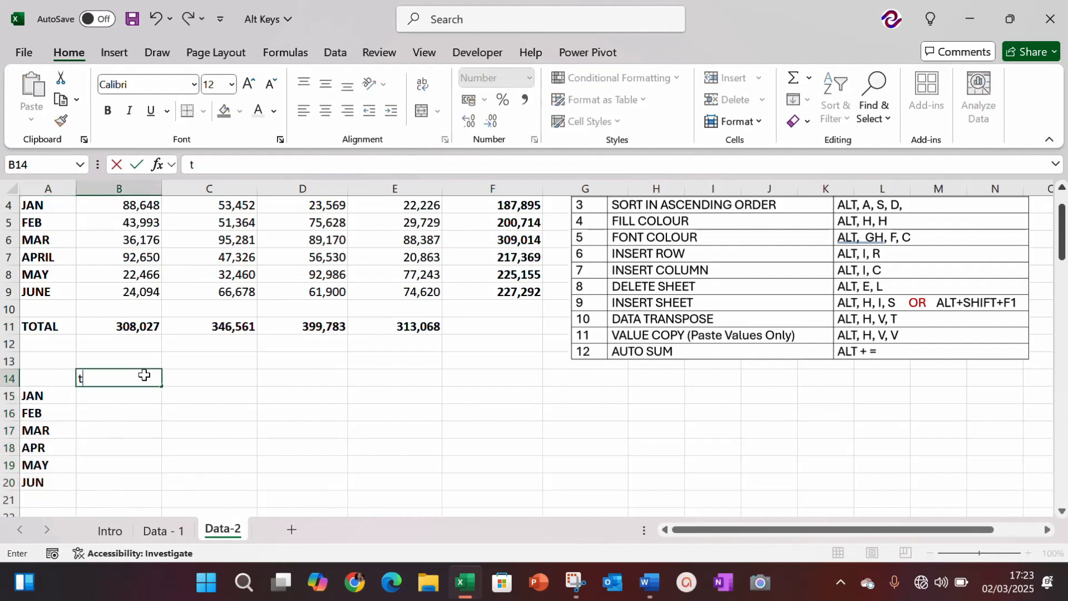
pyautogui.write('OTAL')
pyautogui.click(145, 376)
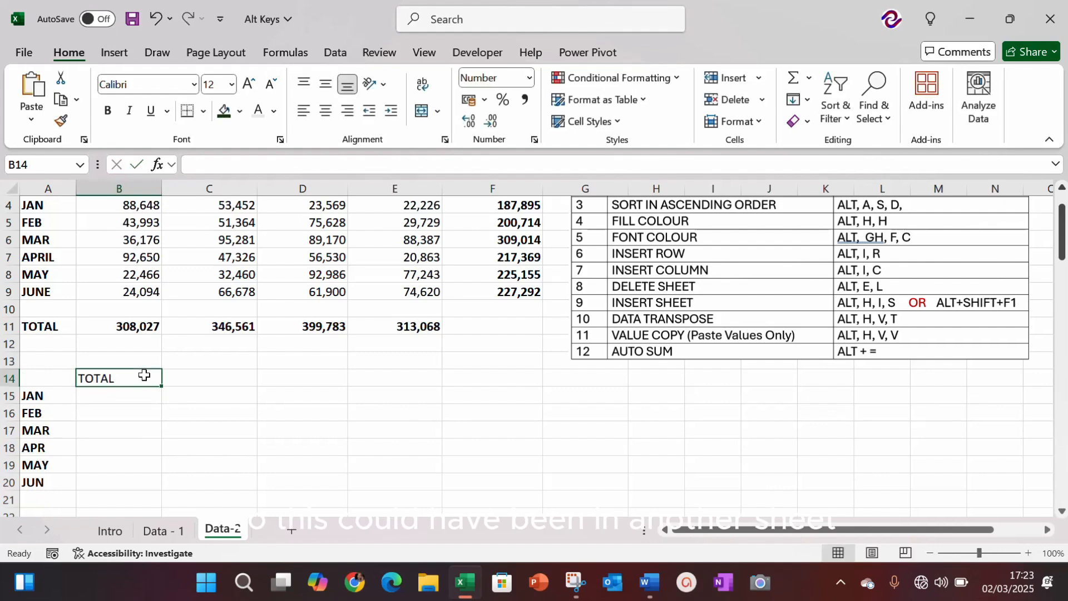
pyautogui.hotkey('ctrl', 'c')
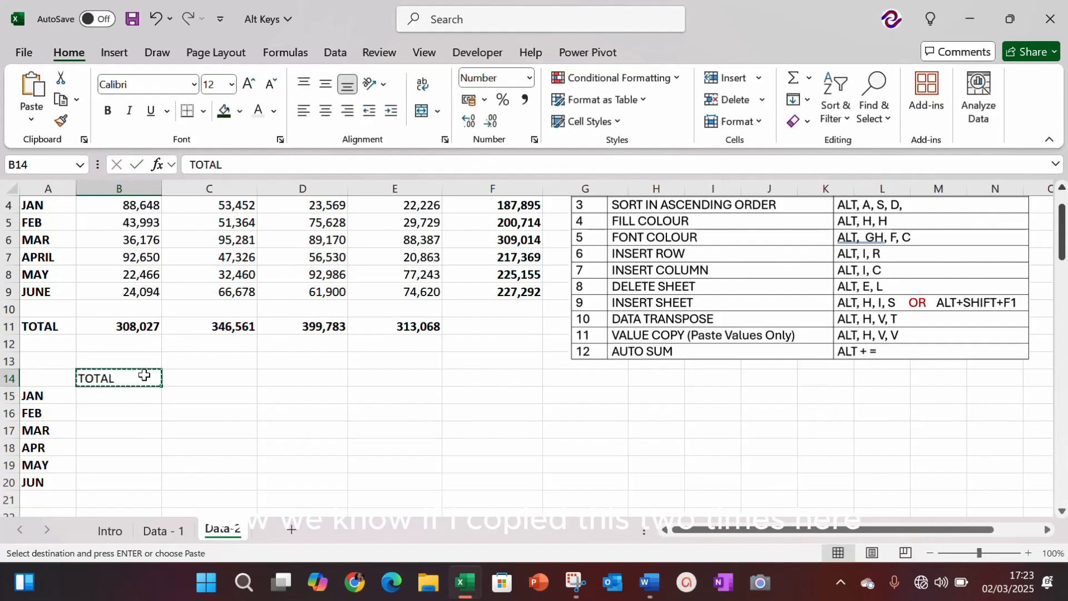
pyautogui.press('Escape')
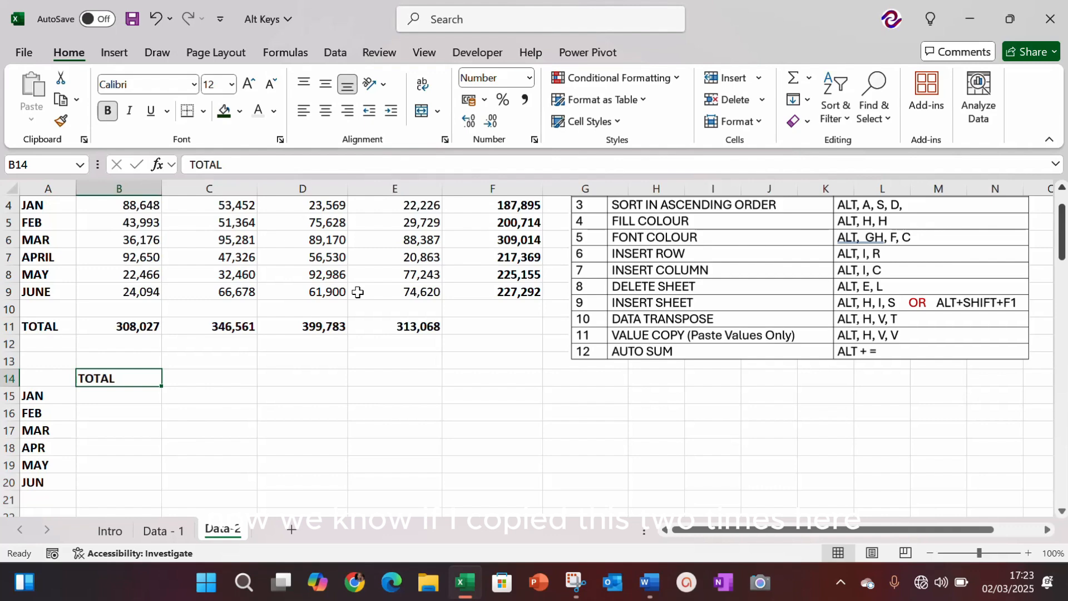
# Copy the monthly totals in F4:F9
pyautogui.click(527, 255)
pyautogui.press('Up')
pyautogui.press('Up')
pyautogui.press('Up')
pyautogui.press('Up')
pyautogui.press('Up')
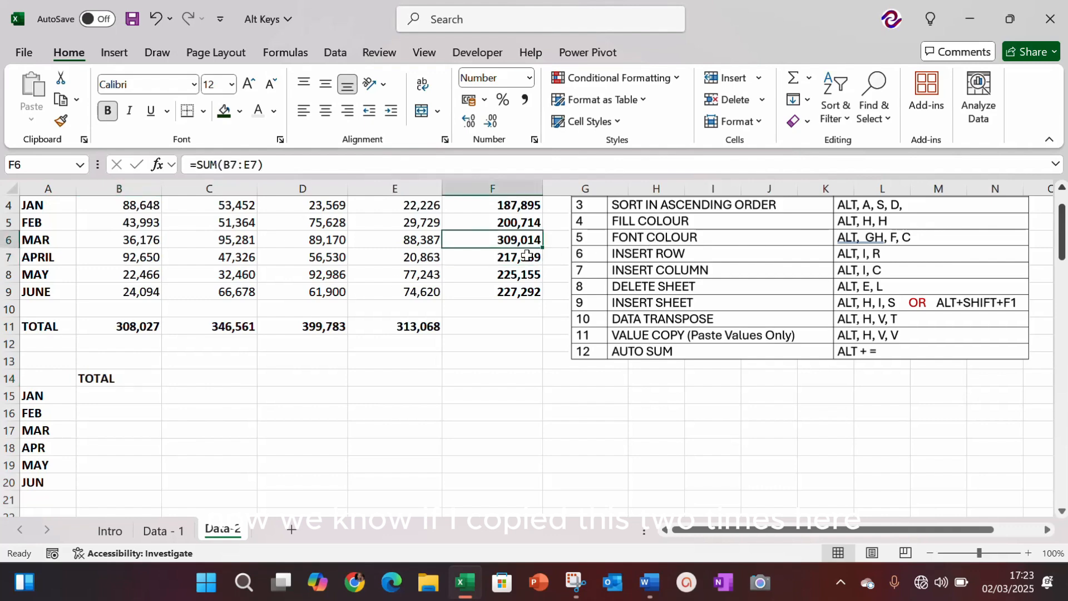
pyautogui.press('Down')
pyautogui.press('Down')
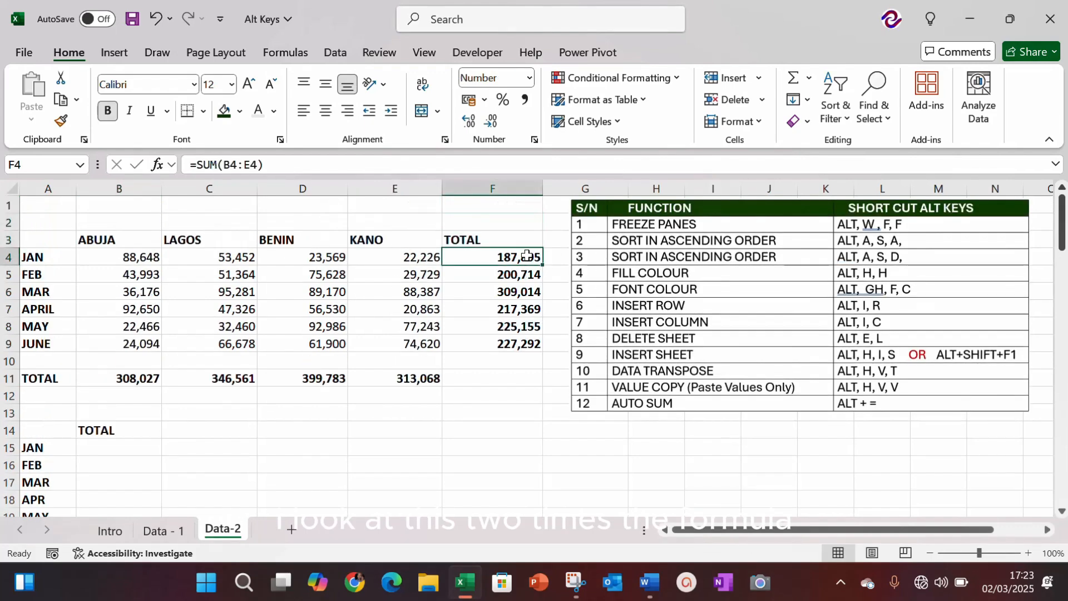
pyautogui.hotkey('shift', 'Down')
pyautogui.hotkey('shift', 'Down')
pyautogui.hotkey('shift', 'Down')
pyautogui.hotkey('shift', 'Down')
pyautogui.hotkey('shift', 'Down')
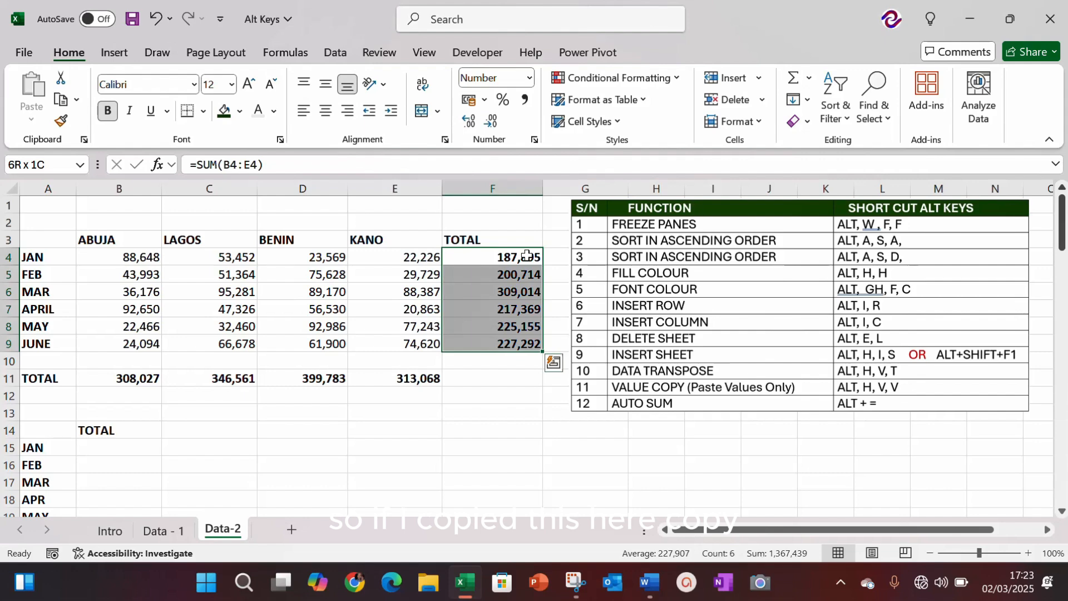
pyautogui.hotkey('ctrl', 'c')
# Try a regular paste of the copied formula cells under the new TOTAL heading, starting at B15
pyautogui.press('Down')
pyautogui.press('Down')
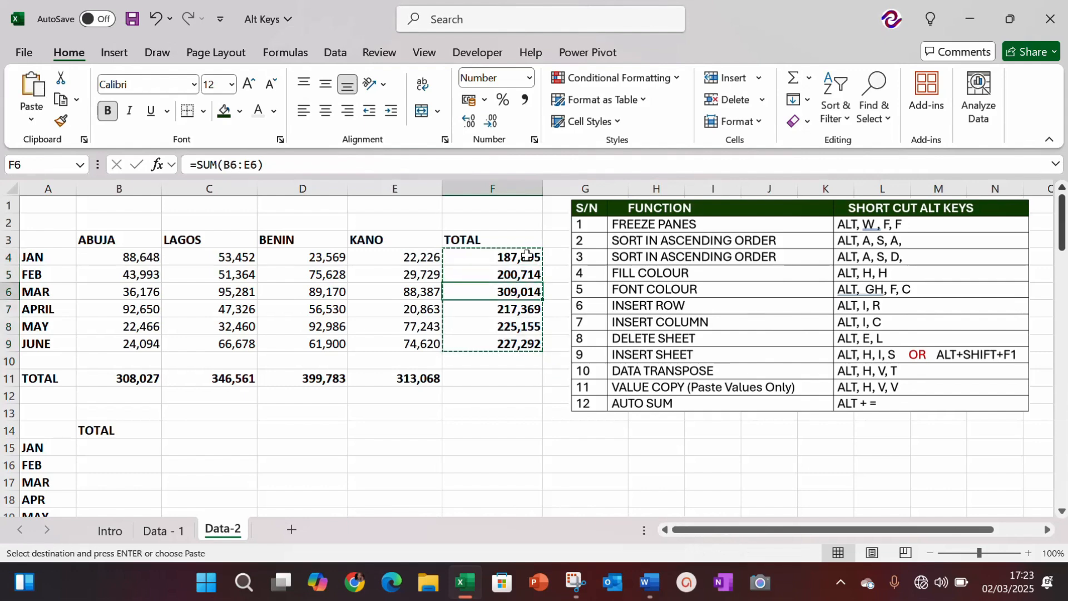
pyautogui.press('Left')
pyautogui.press('Left')
pyautogui.press('Left')
pyautogui.press('Down')
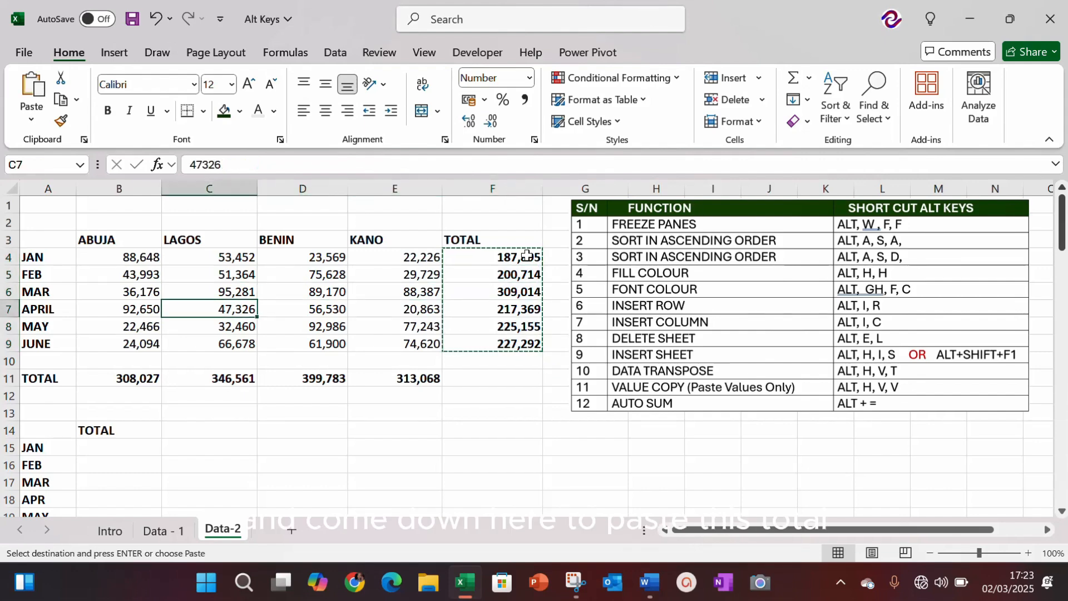
pyautogui.press('Down')
pyautogui.press('Down')
pyautogui.press('Down')
pyautogui.press('Down')
pyautogui.press('Down')
pyautogui.press('Down')
pyautogui.press('Down')
pyautogui.press('Down')
pyautogui.press('Down')
pyautogui.press('Down')
pyautogui.press('Left')
pyautogui.press('Left')
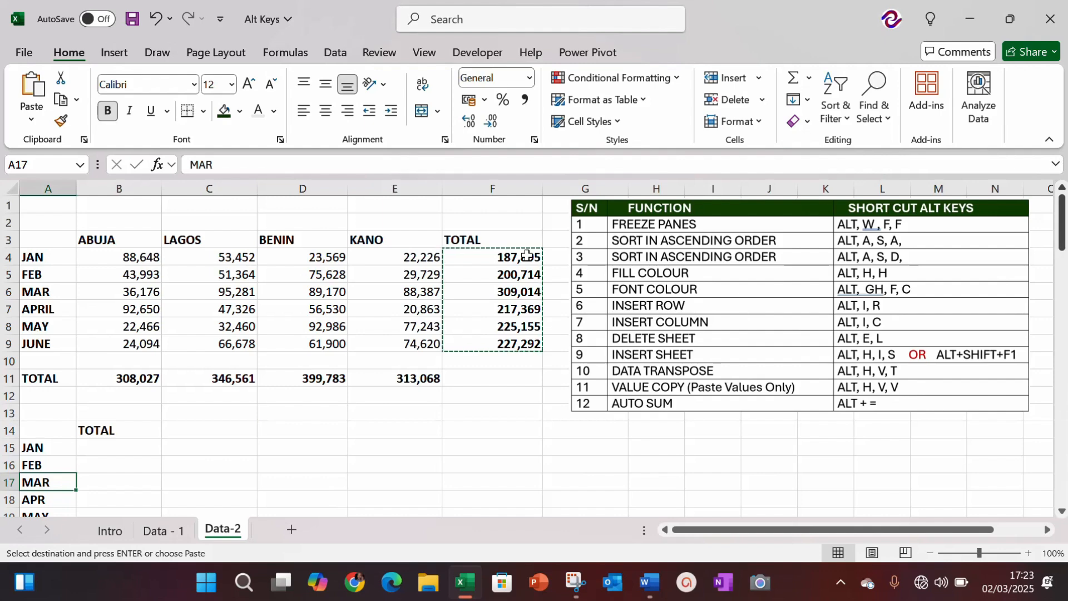
pyautogui.press('Up')
pyautogui.press('Right')
pyautogui.press('Up')
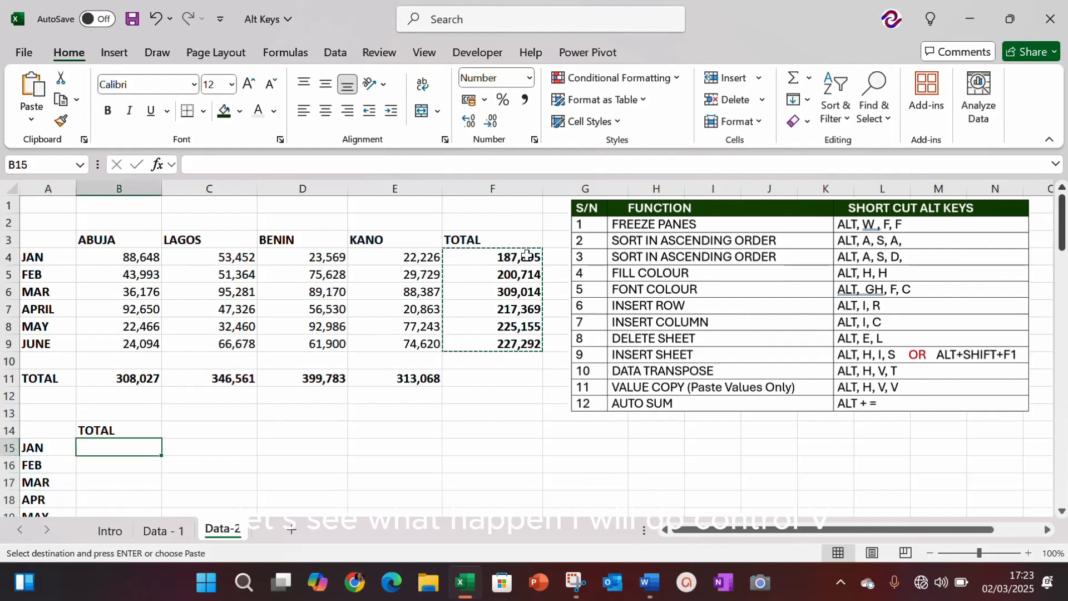
pyautogui.hotkey('ctrl', 'v')
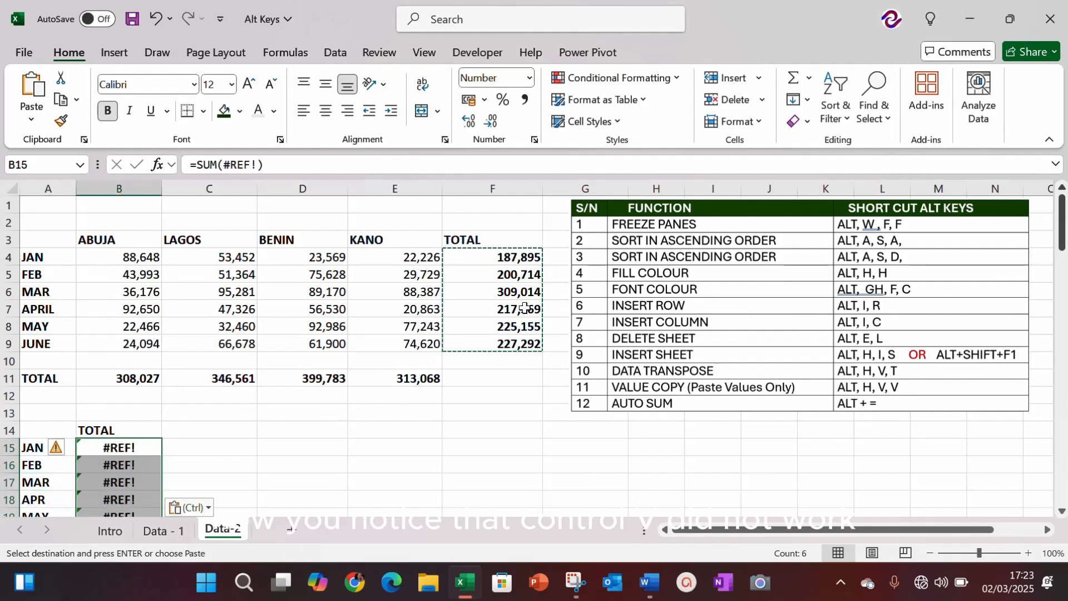
# Examine the formula behind the FEB total in F5 and cancel the copy selection
pyautogui.click(439, 379)
pyautogui.press('Up')
pyautogui.press('Up')
pyautogui.press('Up')
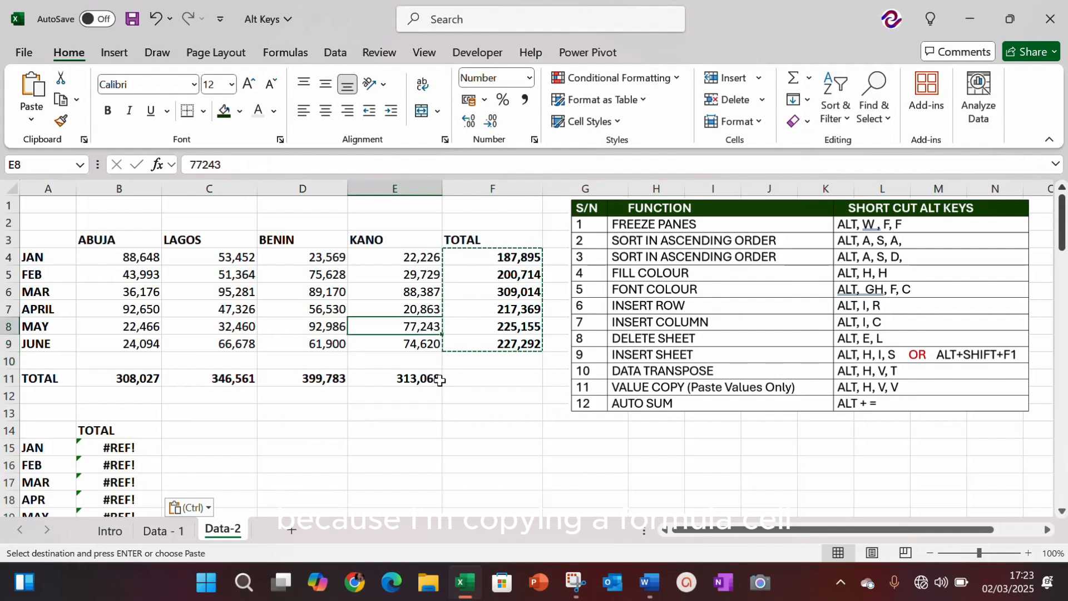
pyautogui.press('Up')
pyautogui.press('Up')
pyautogui.press('Up')
pyautogui.press('Right')
pyautogui.press('Escape')
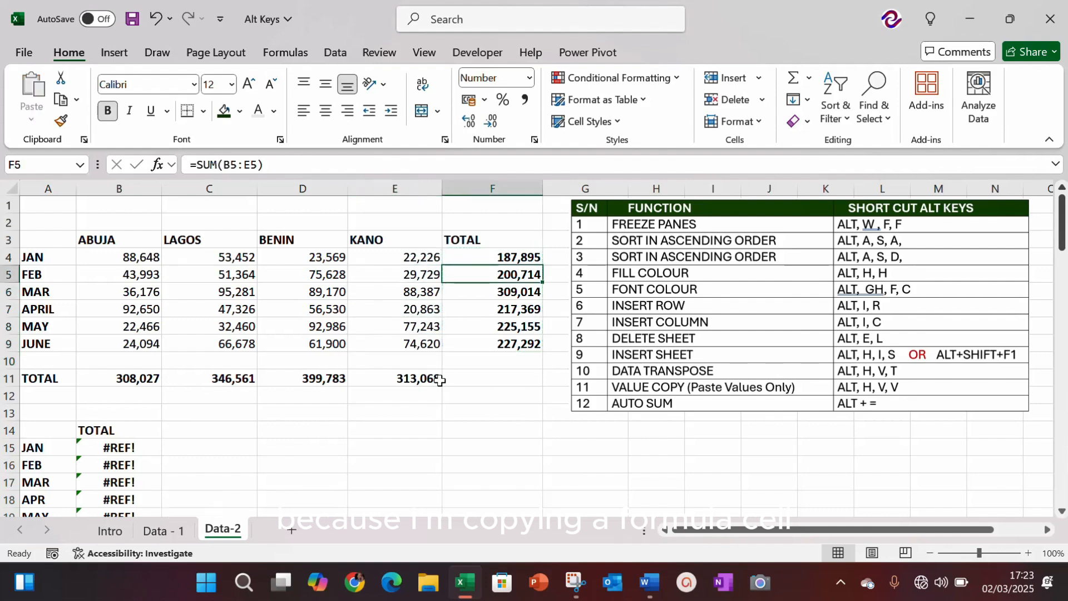
# Clear the pasted formulas from B15:B20
pyautogui.press('Down')
pyautogui.press('Down')
pyautogui.press('Down')
pyautogui.press('Down')
pyautogui.press('Down')
pyautogui.press('Down')
pyautogui.press('Down')
pyautogui.press('Down')
pyautogui.press('Down')
pyautogui.press('Down')
pyautogui.press('Down')
pyautogui.press('Down')
pyautogui.press('Down')
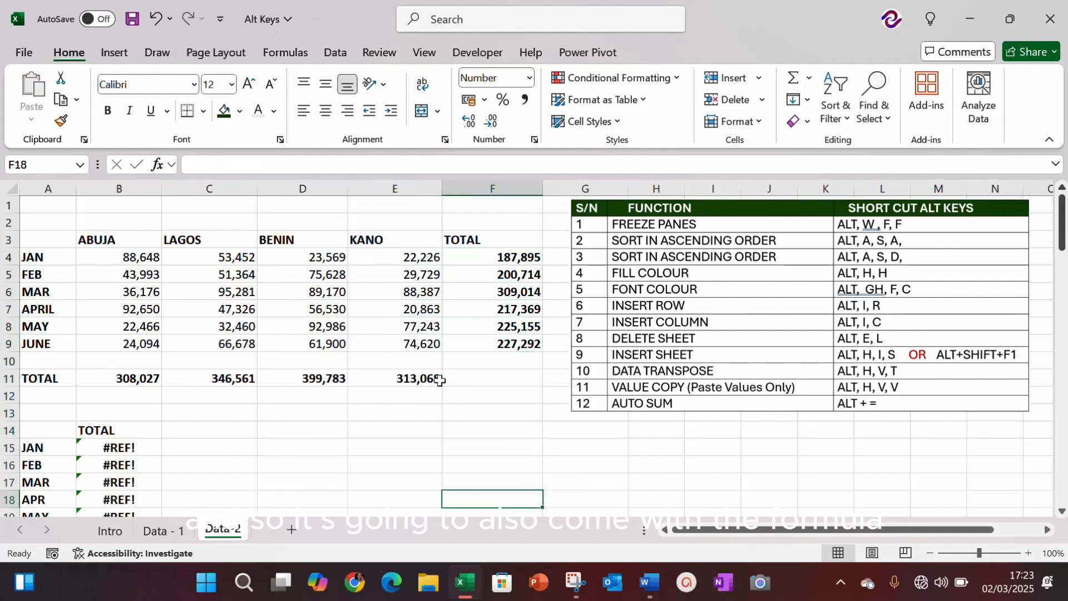
pyautogui.press('Left')
pyautogui.press('Left')
pyautogui.press('Left')
pyautogui.press('Left')
pyautogui.press('Up')
pyautogui.press('Up')
pyautogui.press('Up')
pyautogui.press('Up')
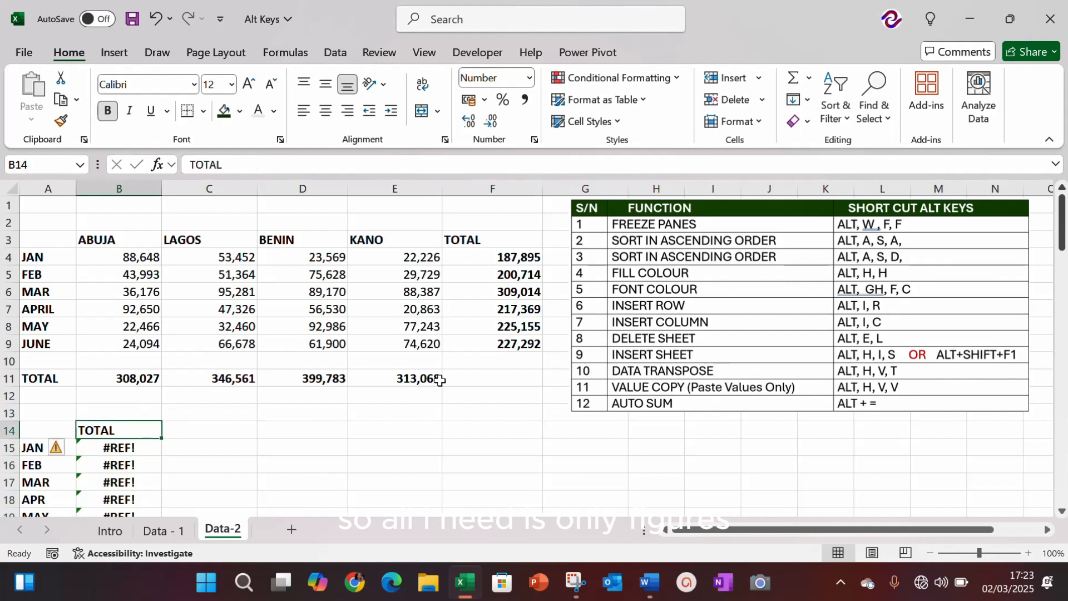
pyautogui.press('Down')
pyautogui.hotkey('shift', 'Down')
pyautogui.hotkey('shift', 'Down')
pyautogui.hotkey('shift', 'Down')
pyautogui.hotkey('shift', 'Down')
pyautogui.hotkey('shift', 'Down')
pyautogui.press('Delete')
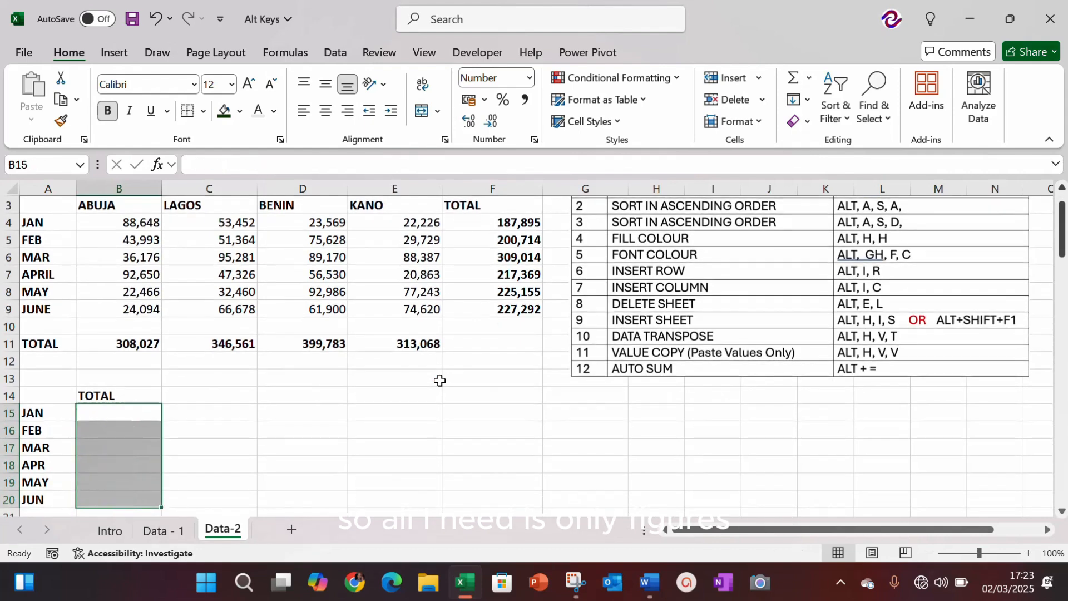
# Copy the TOTAL column's monthly figures in F4:F9 again
pyautogui.press('Up')
pyautogui.press('Up')
pyautogui.press('Up')
pyautogui.press('Up')
pyautogui.press('Up')
pyautogui.press('Up')
pyautogui.press('Up')
pyautogui.press('Up')
pyautogui.press('Up')
pyautogui.press('Up')
pyautogui.press('Up')
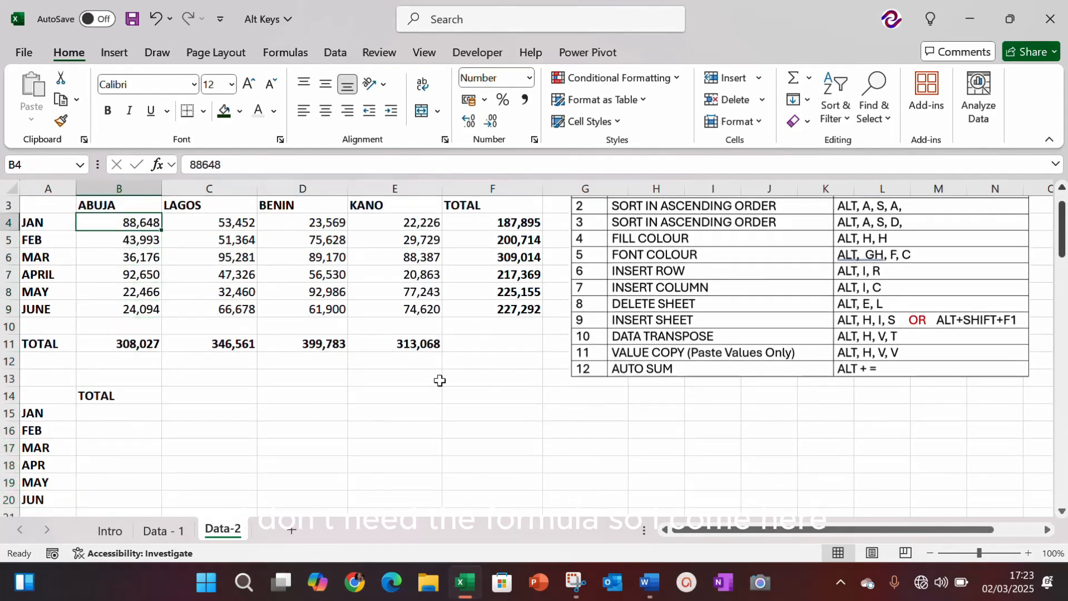
pyautogui.press('Up')
pyautogui.press('Right')
pyautogui.press('Right')
pyautogui.press('Right')
pyautogui.press('Right')
pyautogui.press('Down')
pyautogui.hotkey('shift', 'Down')
pyautogui.hotkey('shift', 'Down')
pyautogui.hotkey('shift', 'Down')
pyautogui.hotkey('shift', 'Down')
pyautogui.hotkey('shift', 'Down')
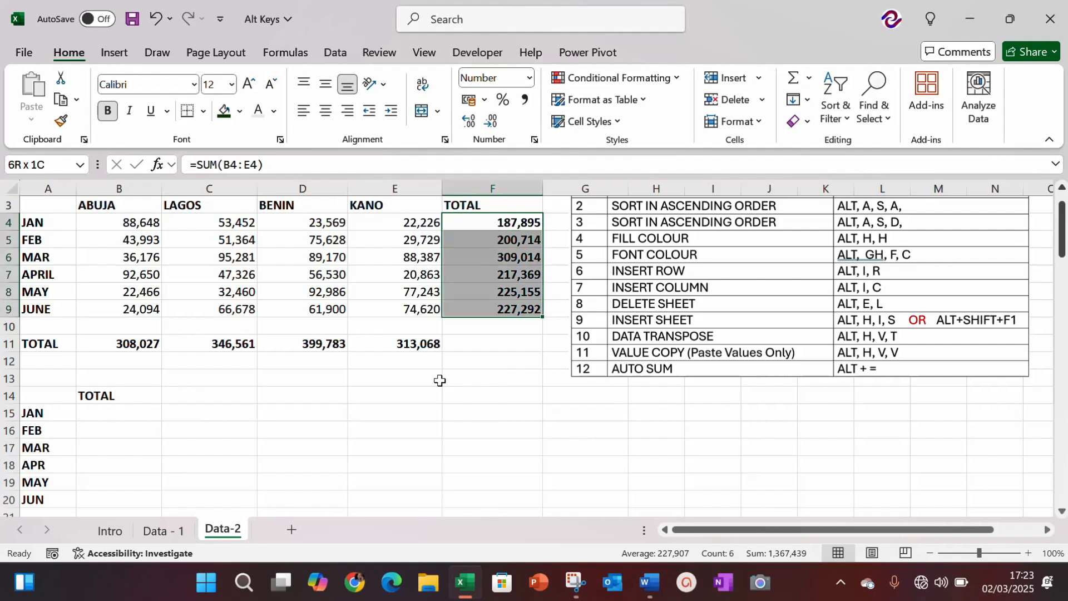
pyautogui.hotkey('ctrl', 'c')
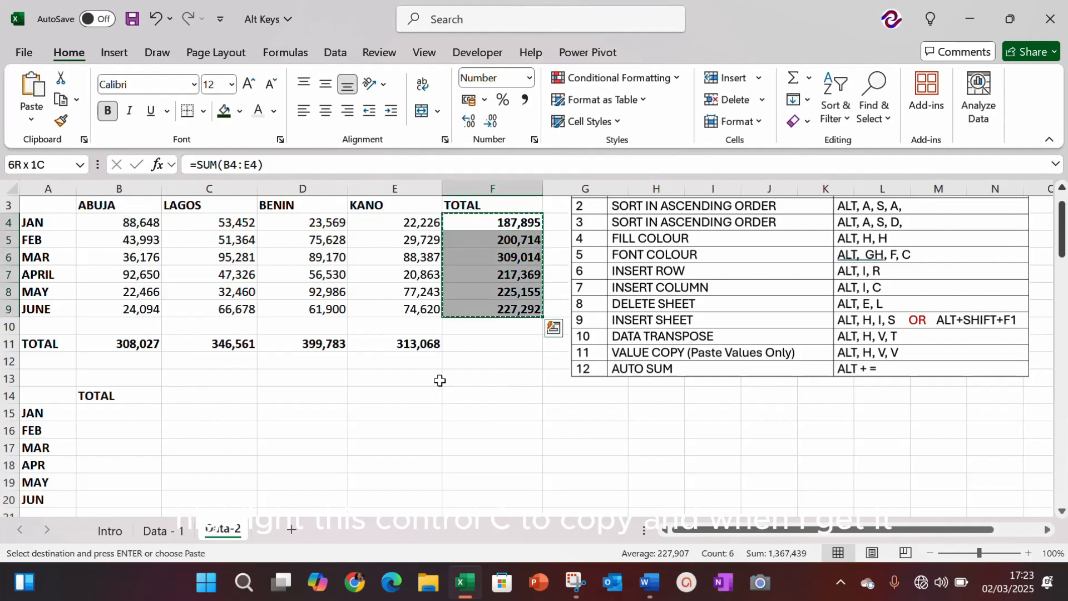
# Paste the copied totals as values only into B15:B20 beside the new month list
pyautogui.press('Down')
pyautogui.press('Down')
pyautogui.press('Down')
pyautogui.press('Down')
pyautogui.press('Down')
pyautogui.press('Down')
pyautogui.press('Down')
pyautogui.press('Down')
pyautogui.press('Down')
pyautogui.press('Left')
pyautogui.press('Left')
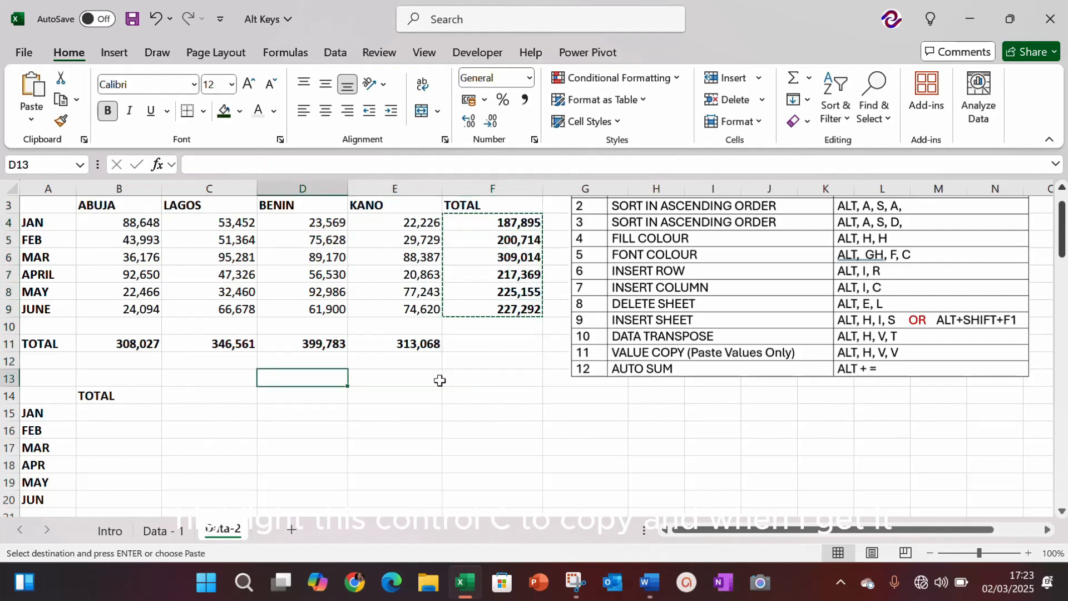
pyautogui.press('Left')
pyautogui.press('Left')
pyautogui.press('Down')
pyautogui.press('Down')
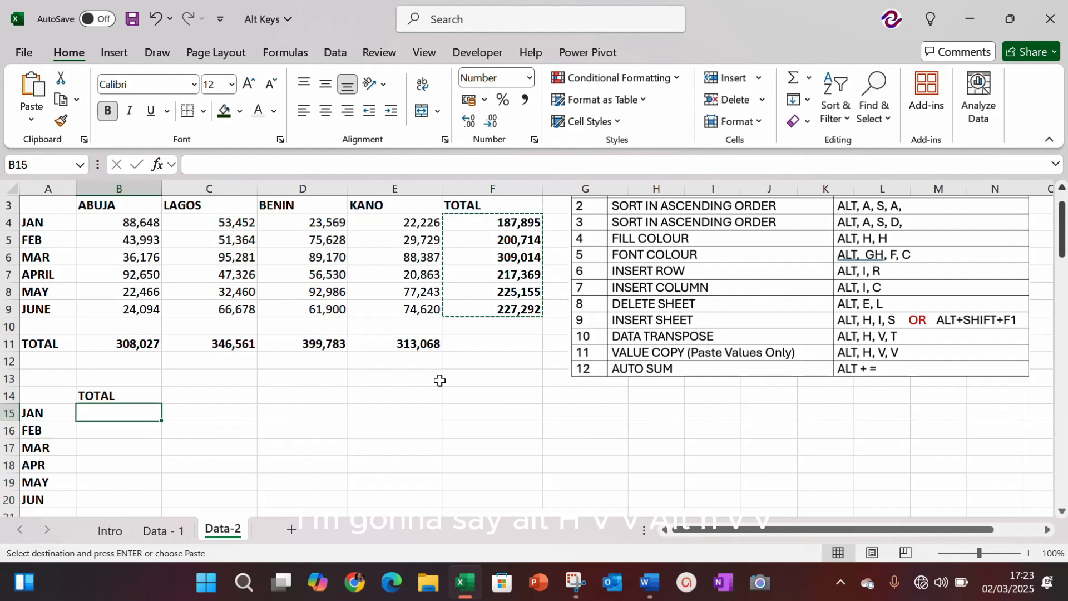
pyautogui.press('alt')
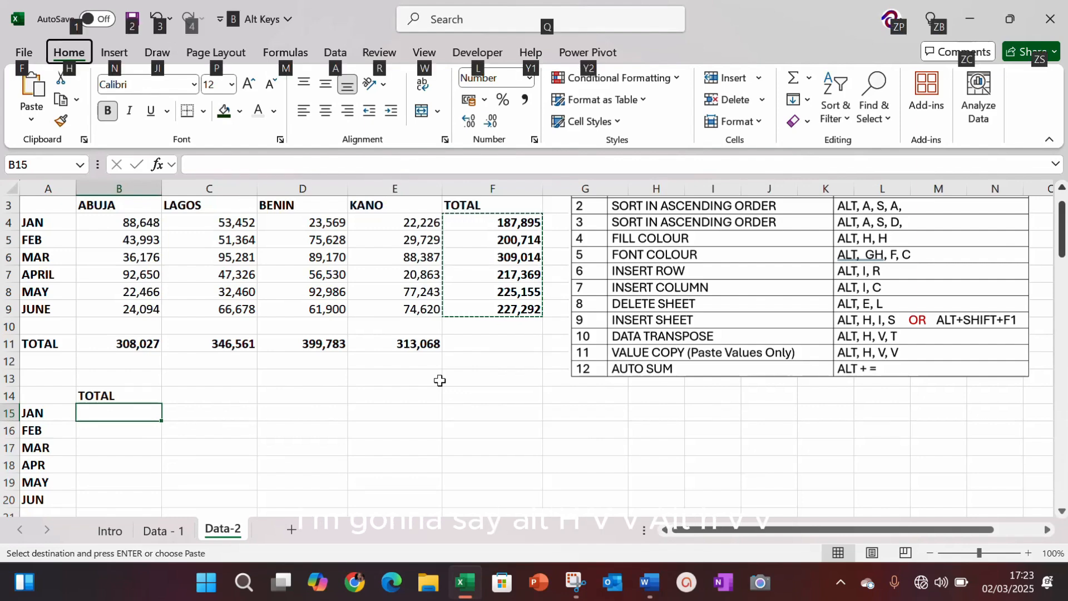
pyautogui.press('h')
pyautogui.press('v')
pyautogui.press('v')
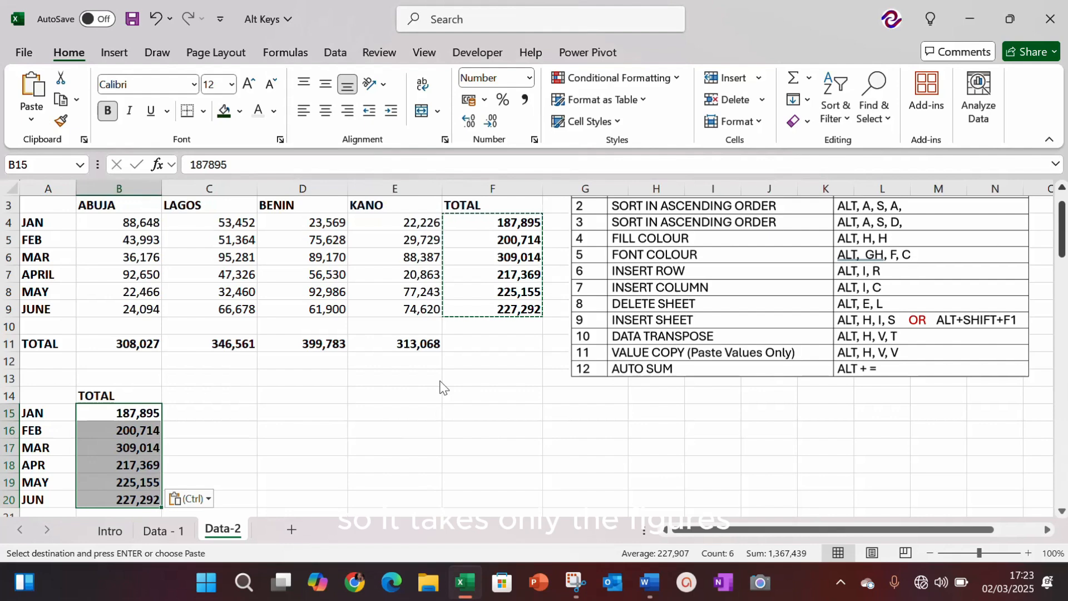
pyautogui.press('Down')
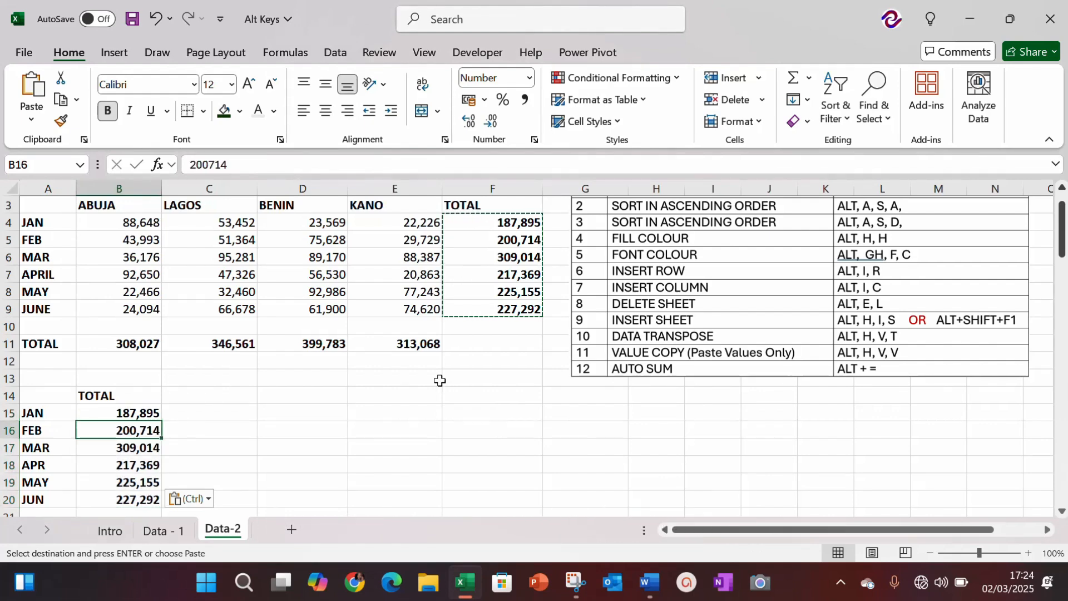
# Clear B15:B20 and paste the copied monthly totals there again as values only
pyautogui.press('Escape')
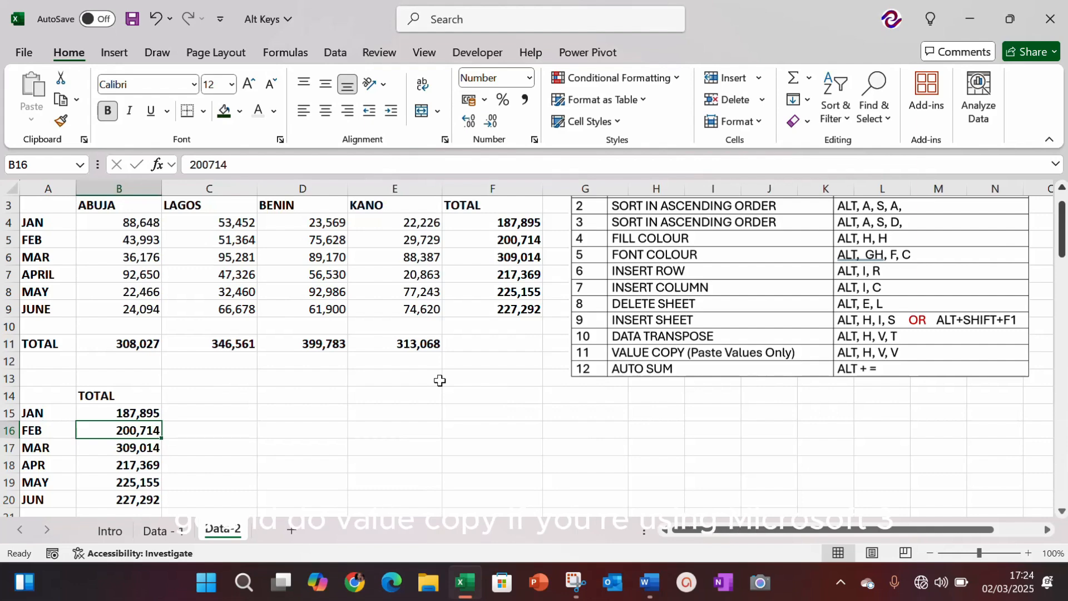
pyautogui.press('Up')
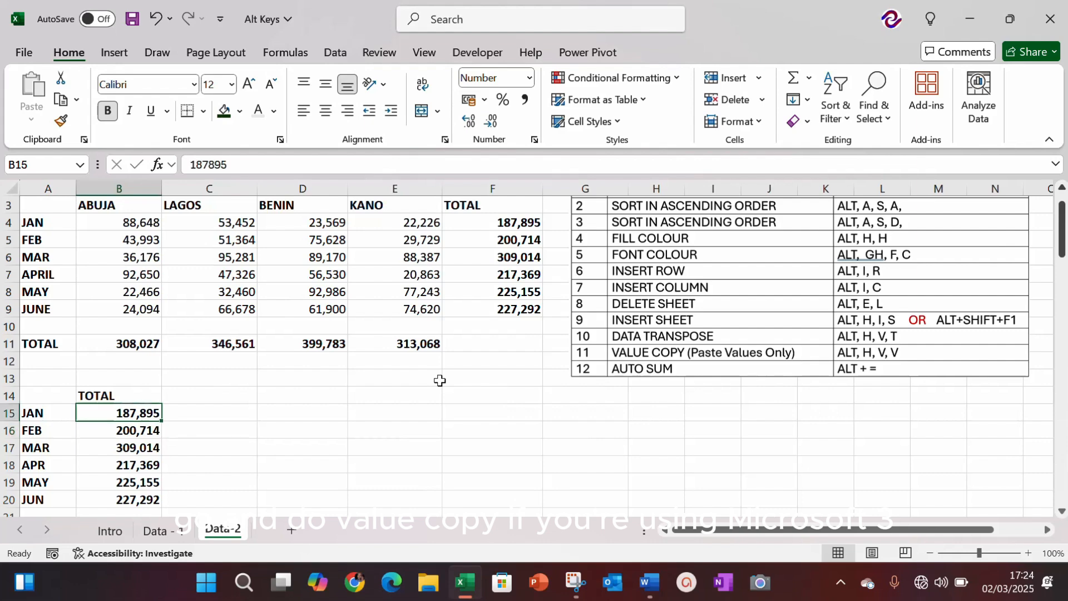
pyautogui.hotkey('ctrl', 'shift', 'Down')
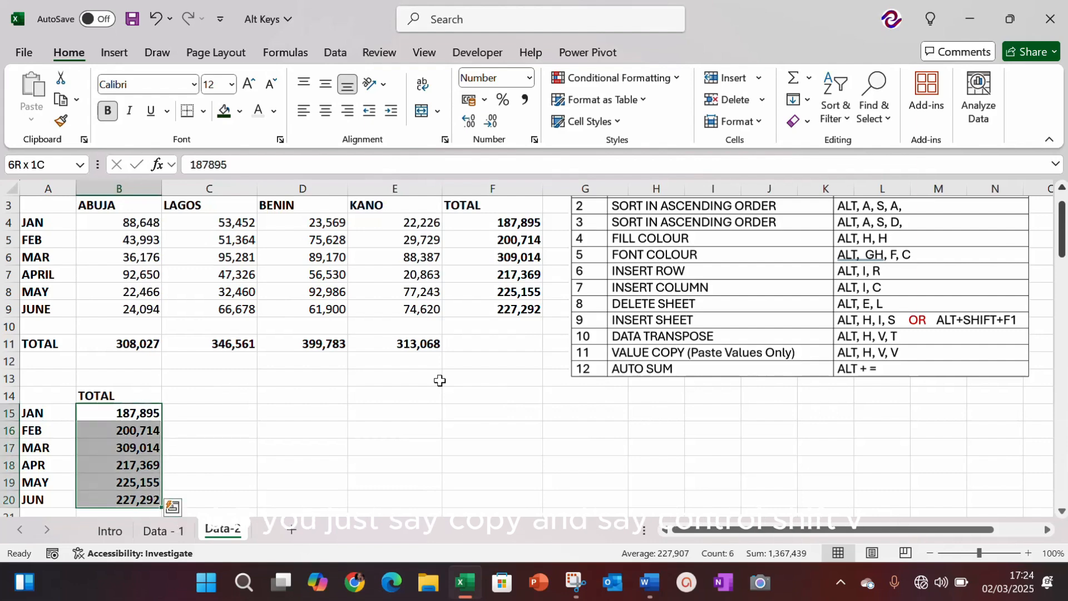
pyautogui.press('Delete')
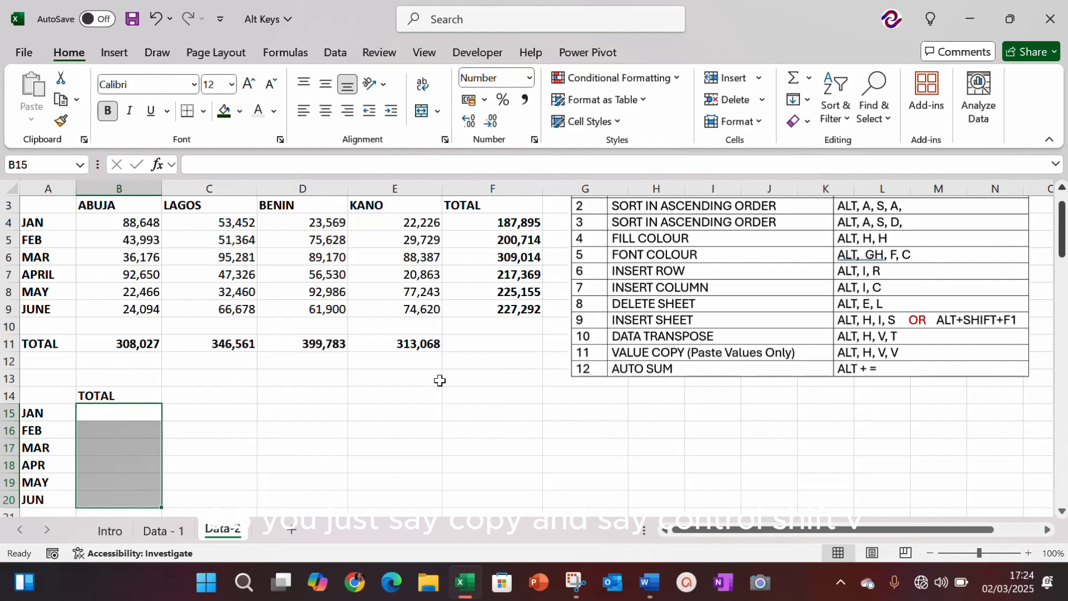
pyautogui.hotkey('ctrl', 'shift', 'v')
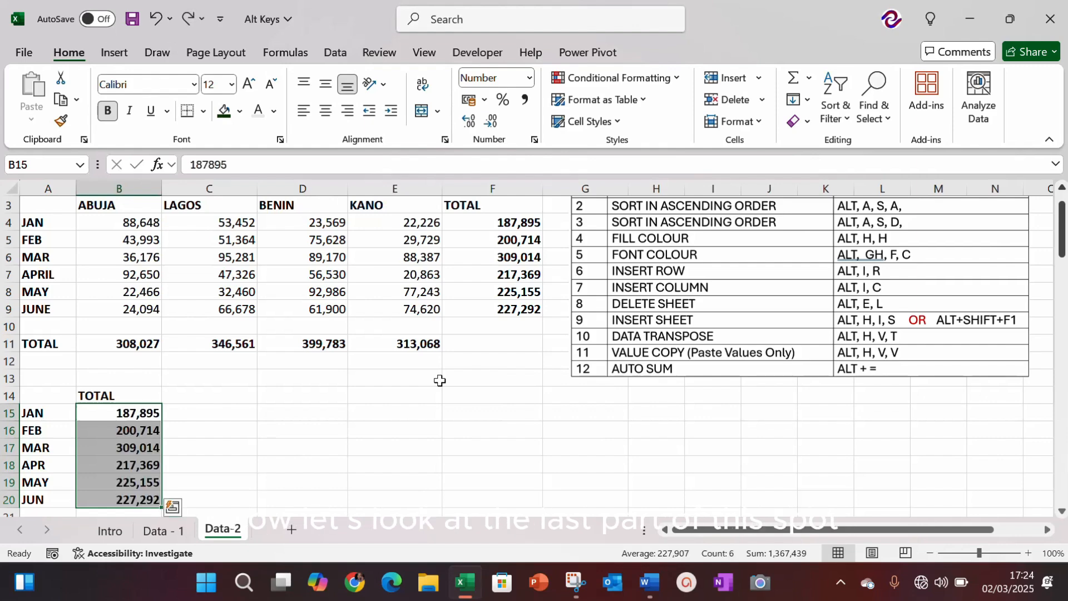
pyautogui.press('Down')
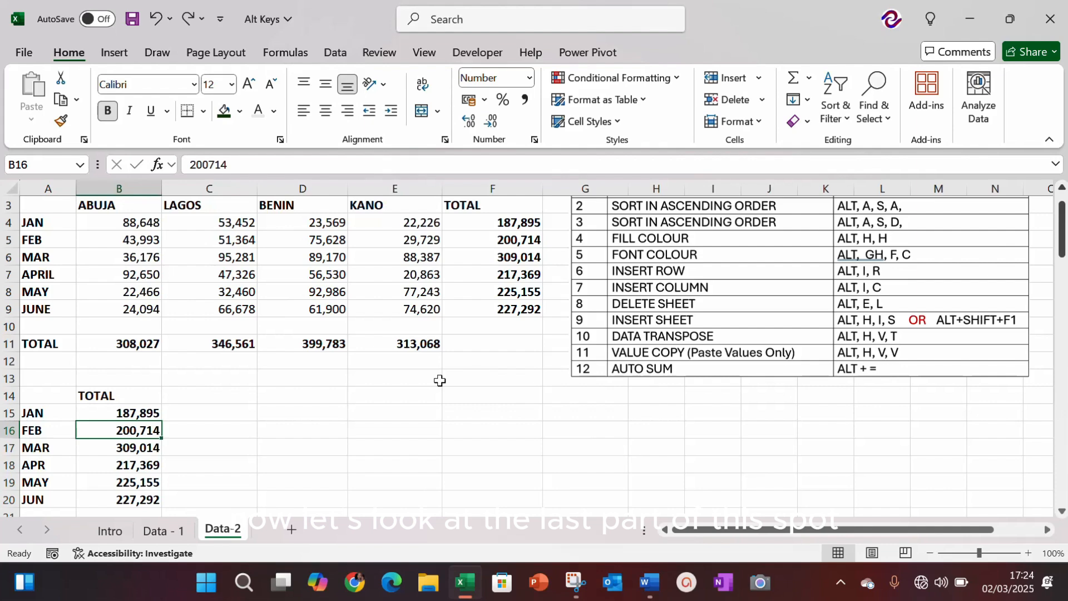
# Clear the small month and TOTAL table by deleting the contents of A14:C23
pyautogui.press('Up')
pyautogui.press('Up')
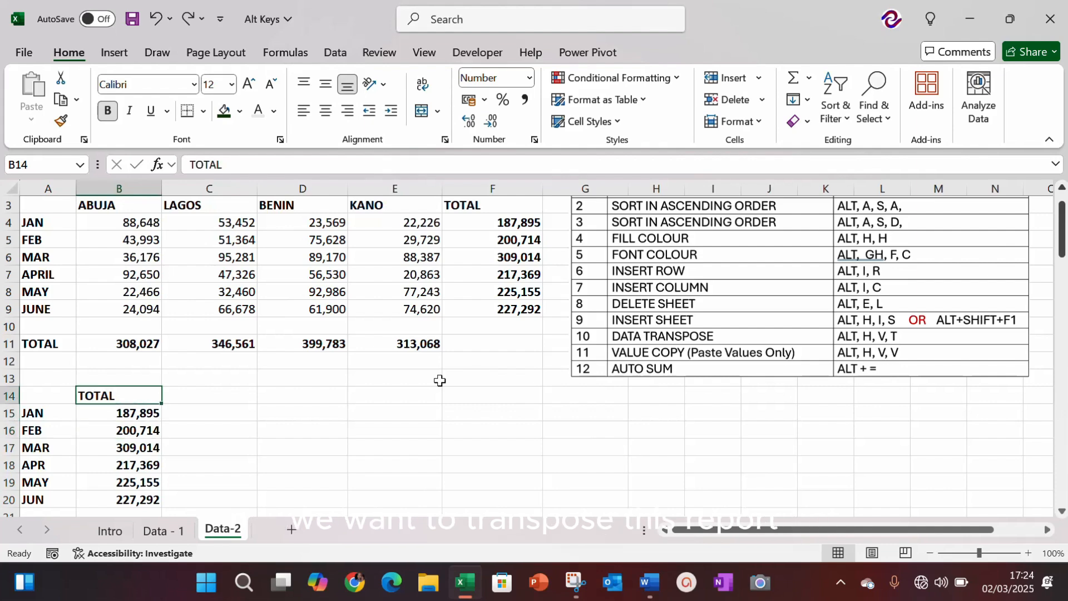
pyautogui.press('Left')
pyautogui.hotkey('shift', 'Right')
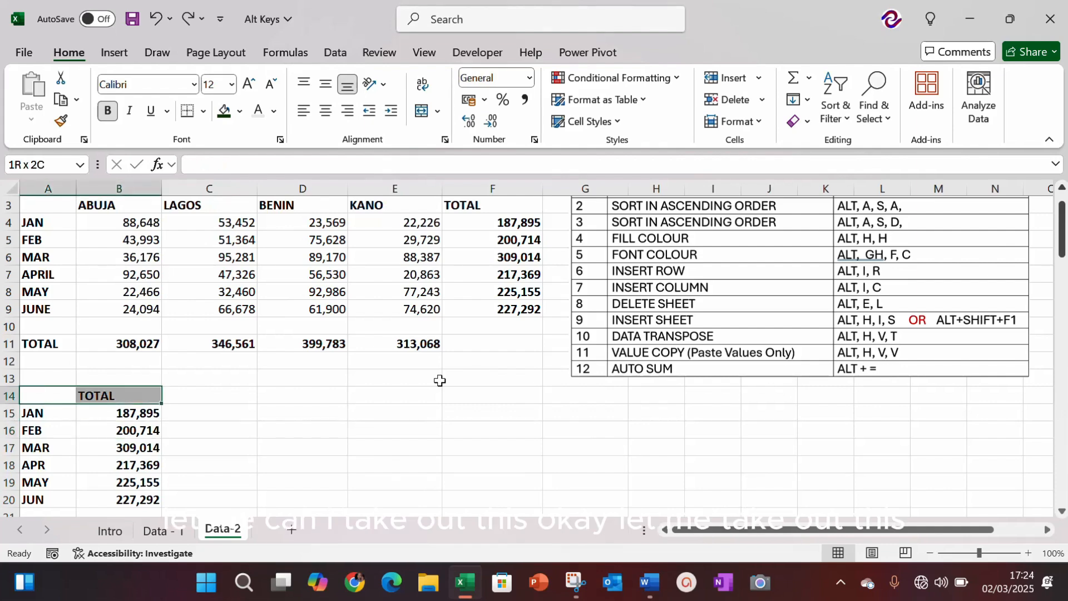
pyautogui.press('Up')
pyautogui.press('Down')
pyautogui.hotkey('shift', 'Right')
pyautogui.hotkey('shift', 'Right')
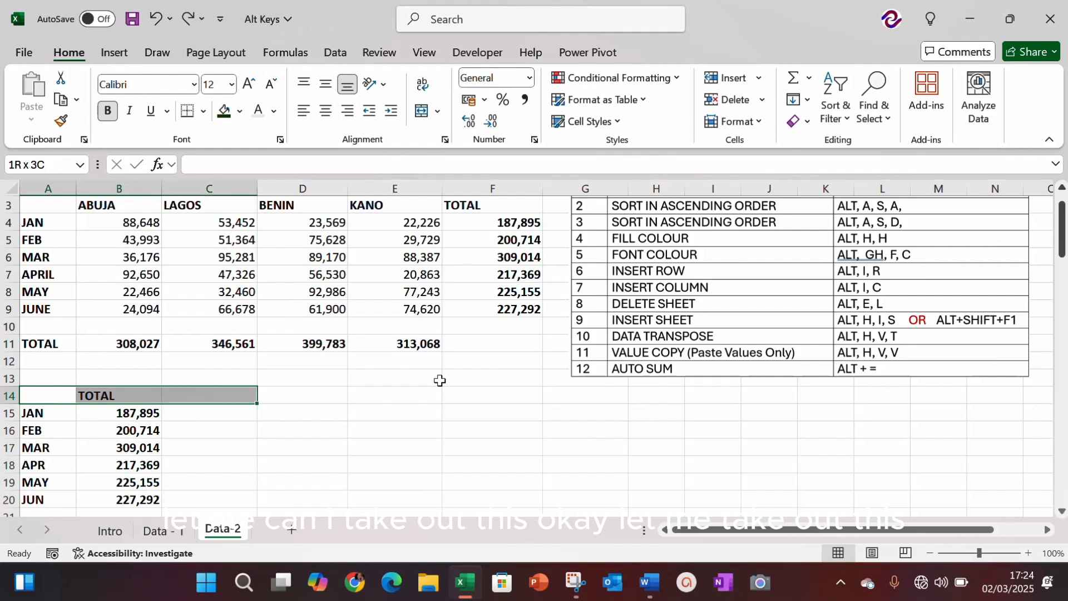
pyautogui.hotkey('shift', 'Down')
pyautogui.hotkey('shift', 'Down')
pyautogui.hotkey('shift', 'Down')
pyautogui.hotkey('shift', 'Down')
pyautogui.hotkey('shift', 'Down')
pyautogui.hotkey('shift', 'Down')
pyautogui.hotkey('shift', 'Down')
pyautogui.hotkey('shift', 'Down')
pyautogui.hotkey('shift', 'Down')
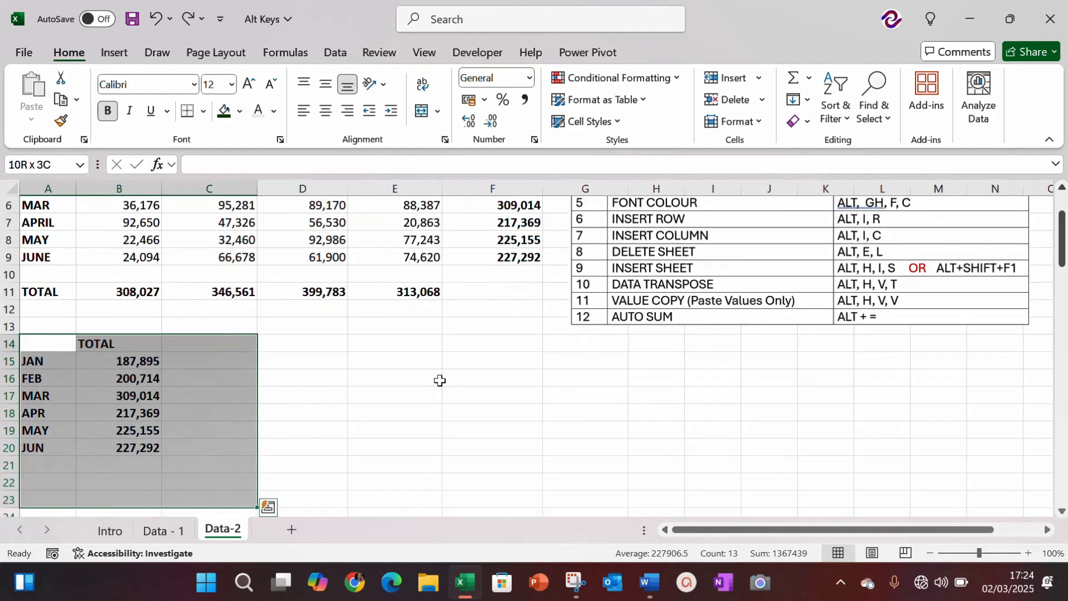
pyautogui.press('Delete')
# Examine how months and cities are laid out in the report in A3:F11
pyautogui.press('Up')
pyautogui.press('Up')
pyautogui.press('Up')
pyautogui.press('Up')
pyautogui.press('Up')
pyautogui.press('Up')
pyautogui.press('Up')
pyautogui.press('Up')
pyautogui.press('Up')
pyautogui.press('Up')
pyautogui.press('Up')
pyautogui.press('Up')
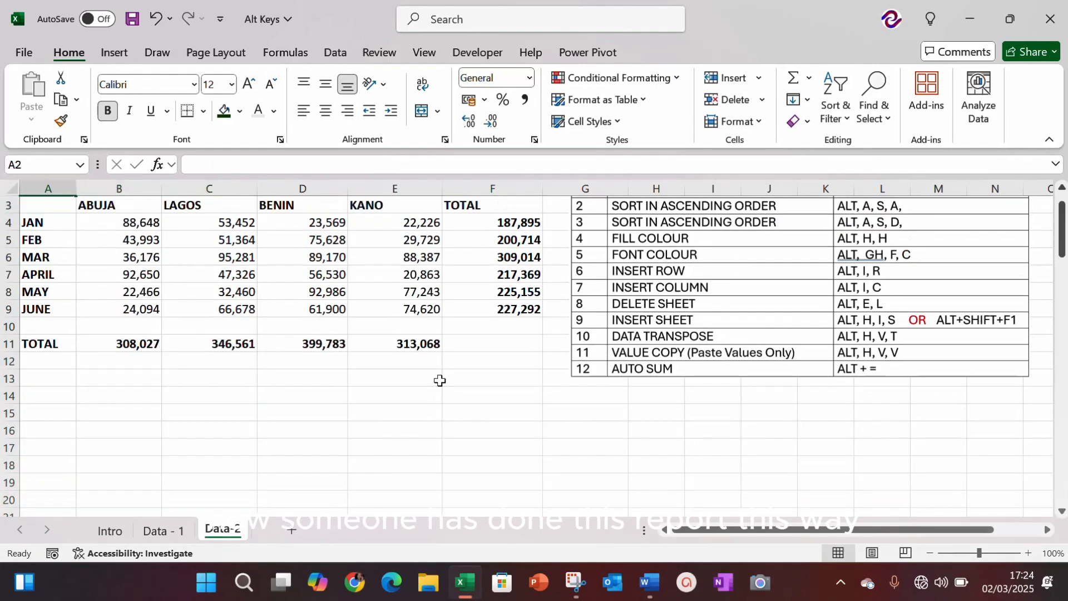
pyautogui.press('Down')
pyautogui.press('Down')
pyautogui.press('Down')
pyautogui.press('Down')
pyautogui.press('Down')
pyautogui.press('Down')
pyautogui.press('Down')
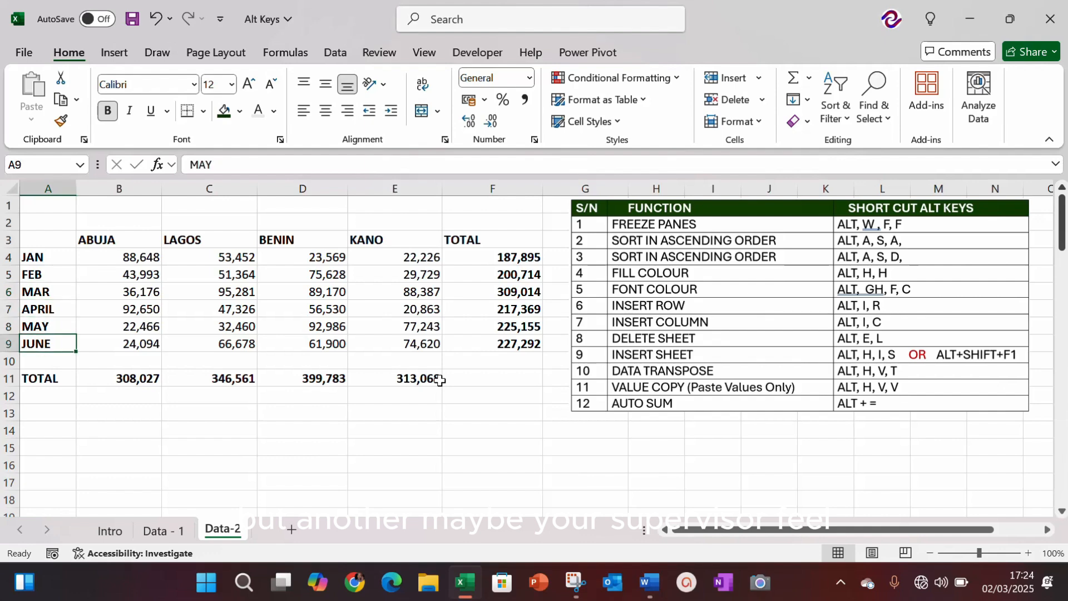
pyautogui.press('Down')
pyautogui.press('Down')
pyautogui.press('Down')
pyautogui.press('Down')
pyautogui.press('Down')
pyautogui.press('Down')
pyautogui.press('Down')
pyautogui.press('Up')
pyautogui.press('Up')
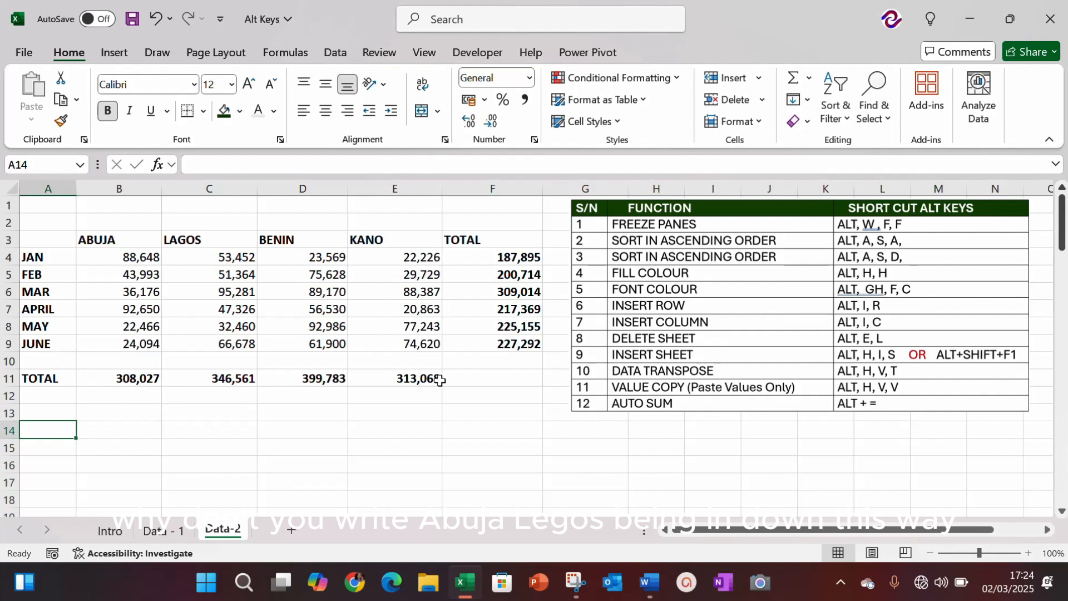
pyautogui.press('Up')
pyautogui.press('Up')
pyautogui.press('Up')
pyautogui.press('Up')
pyautogui.press('Up')
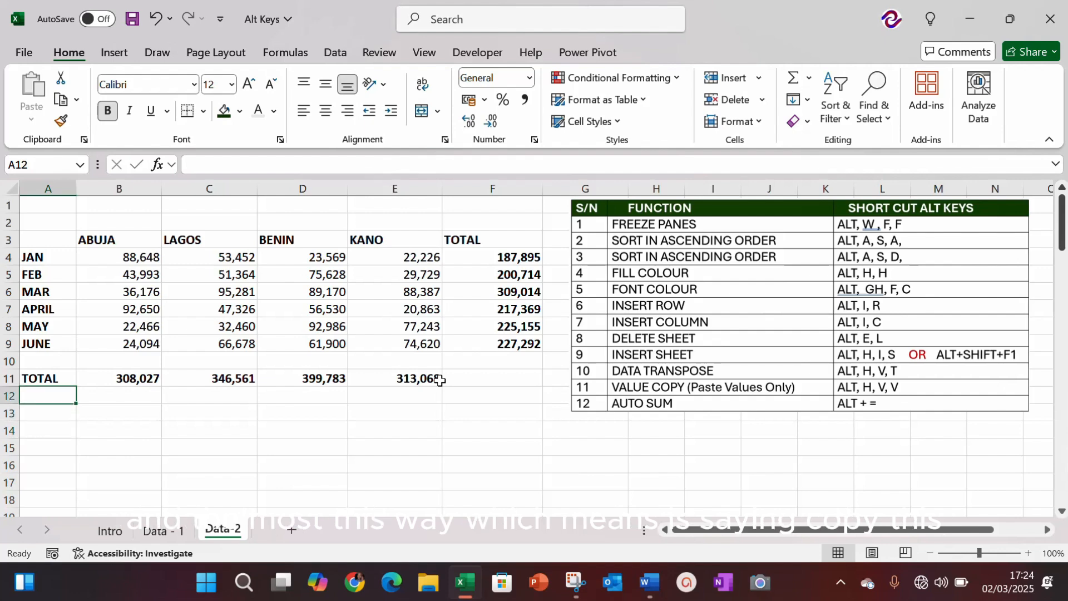
pyautogui.press('Up')
pyautogui.press('Up')
pyautogui.press('Up')
pyautogui.press('Up')
pyautogui.press('Up')
pyautogui.press('Up')
pyautogui.press('Down')
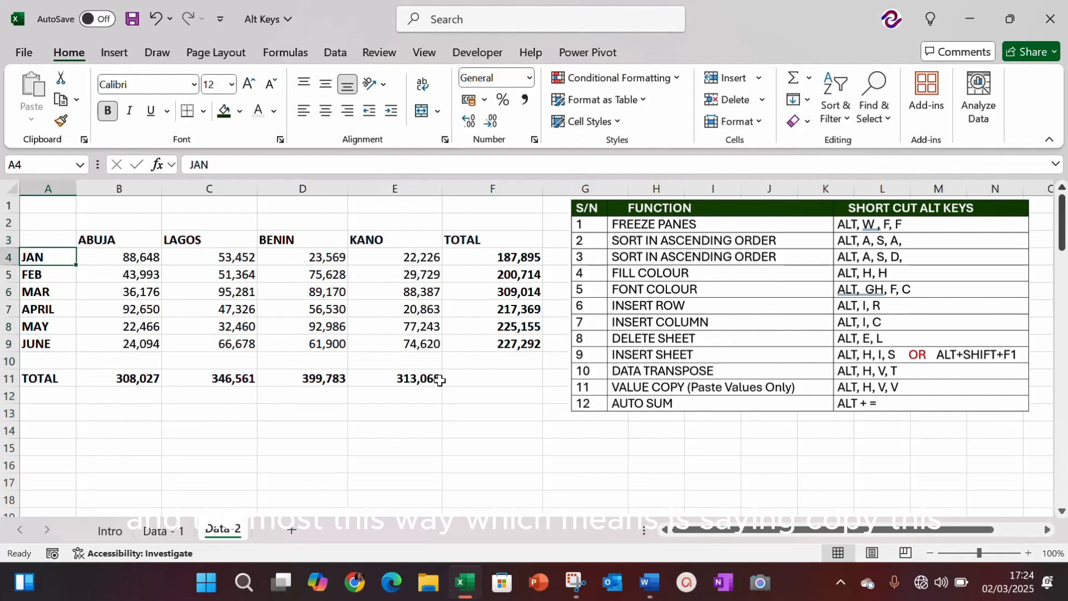
pyautogui.press('Down')
pyautogui.press('Down')
pyautogui.press('Down')
pyautogui.press('Down')
pyautogui.press('Down')
pyautogui.press('Down')
pyautogui.press('Down')
pyautogui.press('Down')
pyautogui.press('Down')
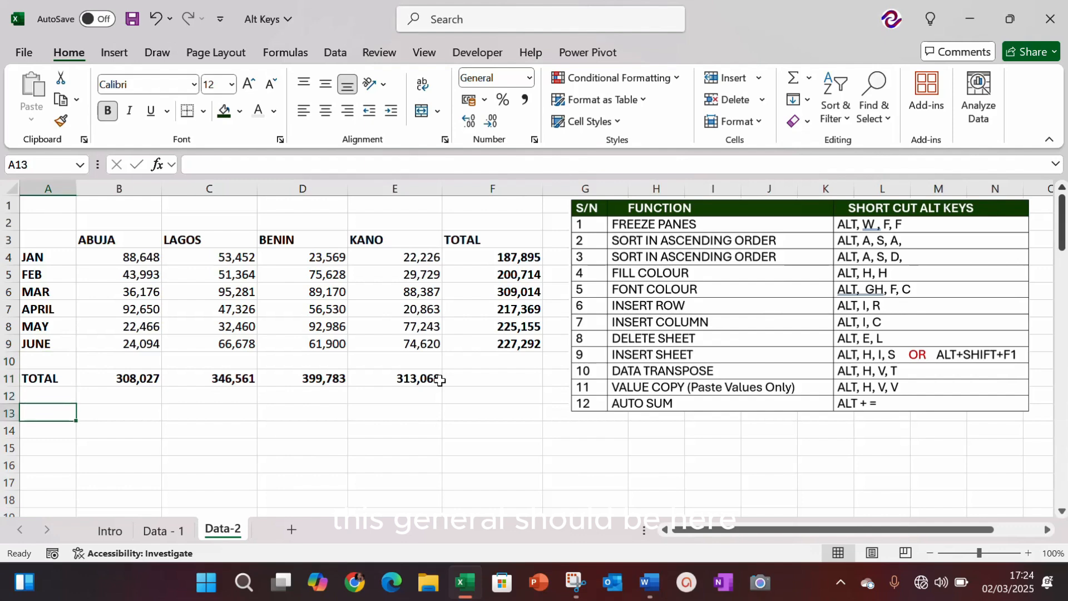
# Enter JAN in B14 and fill the month series across to JUN in G14
pyautogui.press('Down')
pyautogui.press('Right')
pyautogui.write('J')
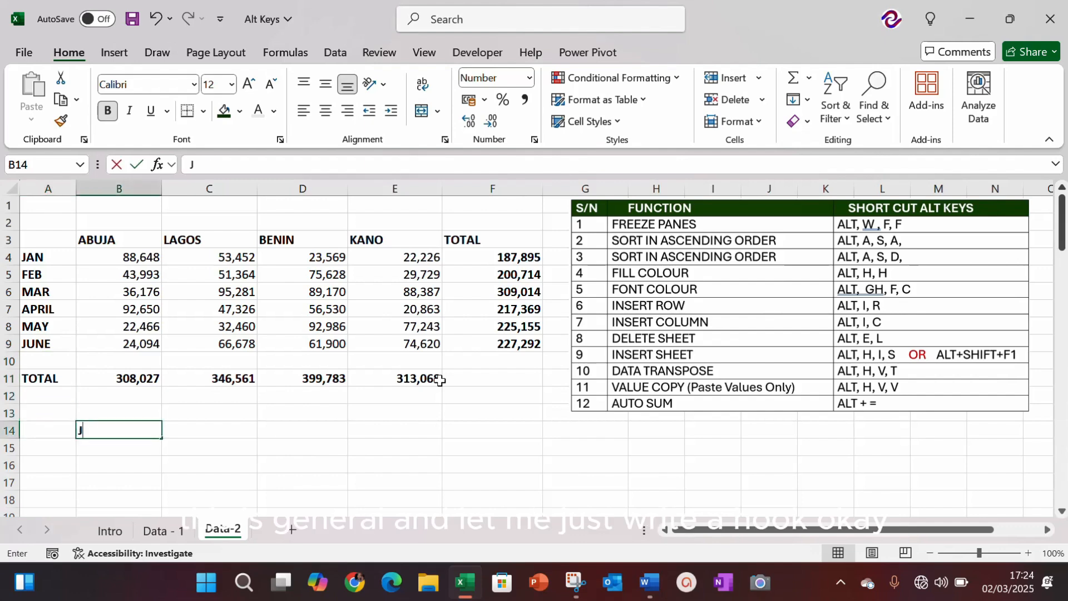
pyautogui.write('AN')
pyautogui.press('Right')
pyautogui.press('Left')
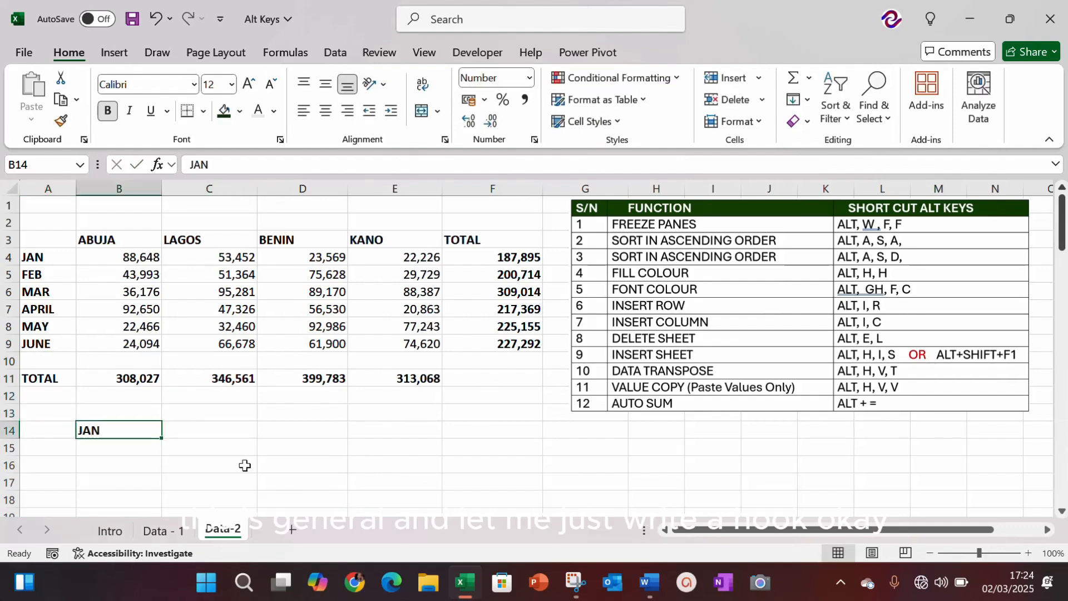
pyautogui.moveTo(161, 438); pyautogui.dragTo(511, 422)
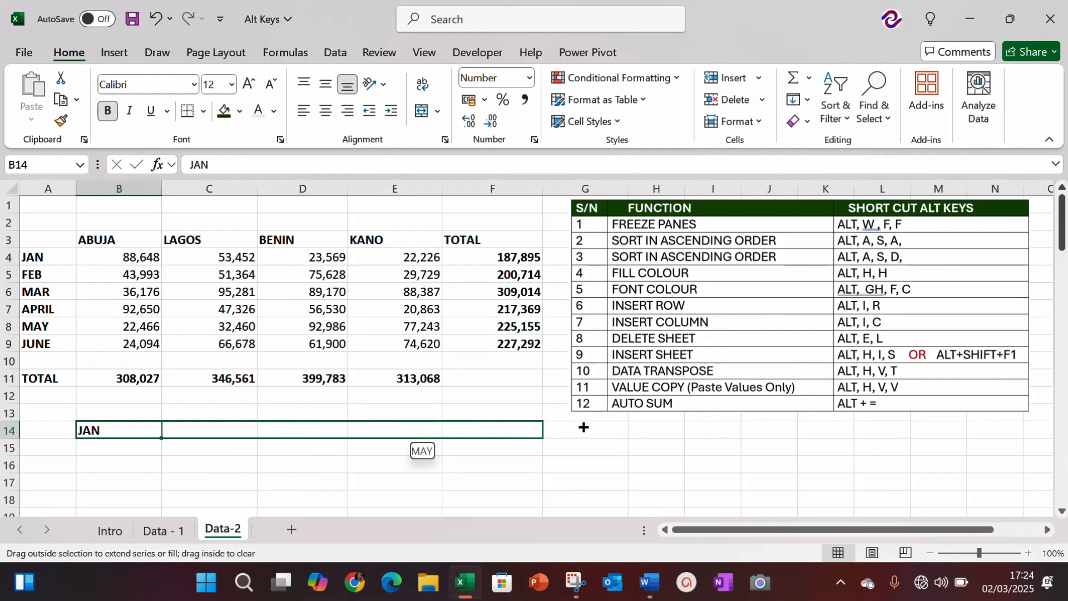
pyautogui.moveTo(583, 427); pyautogui.dragTo(591, 427)
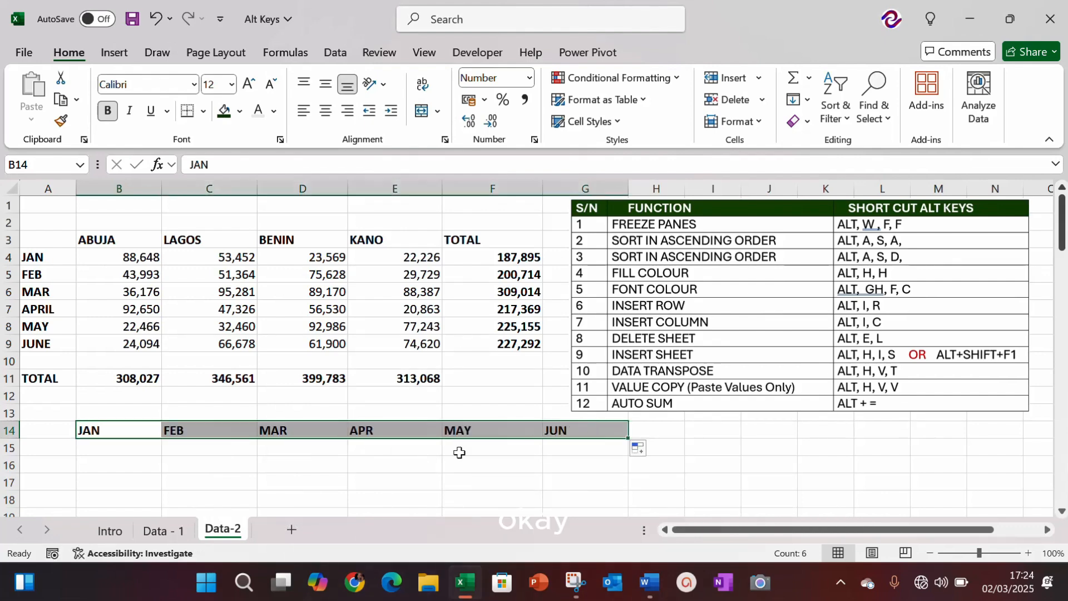
# Enter the row labels ABUJA in A15 and LAGOS in A16 below the month headings
pyautogui.click(127, 473)
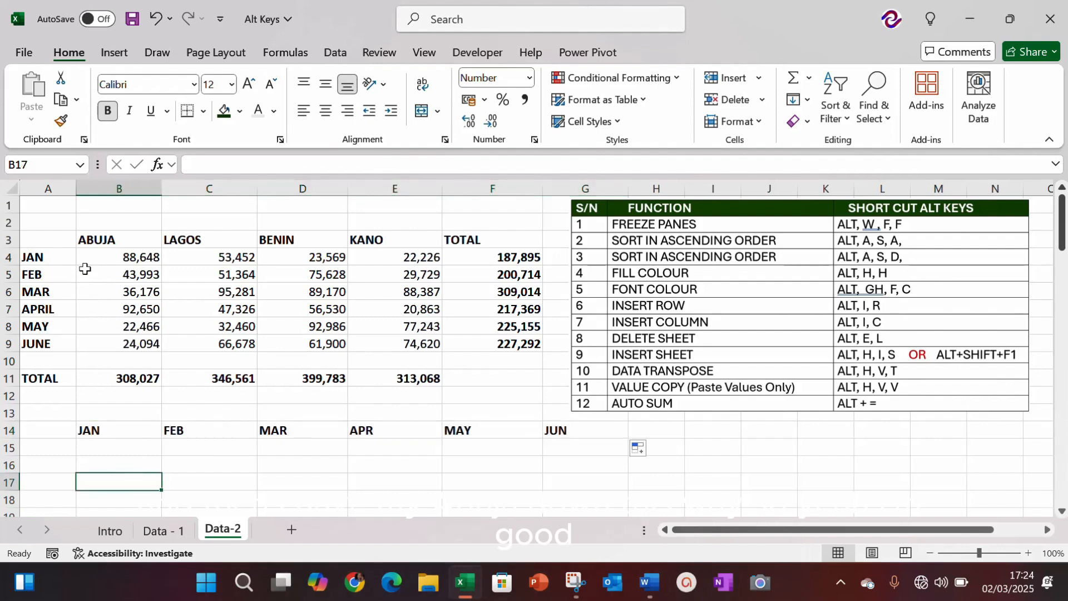
pyautogui.press('Left')
pyautogui.press('Up')
pyautogui.press('Up')
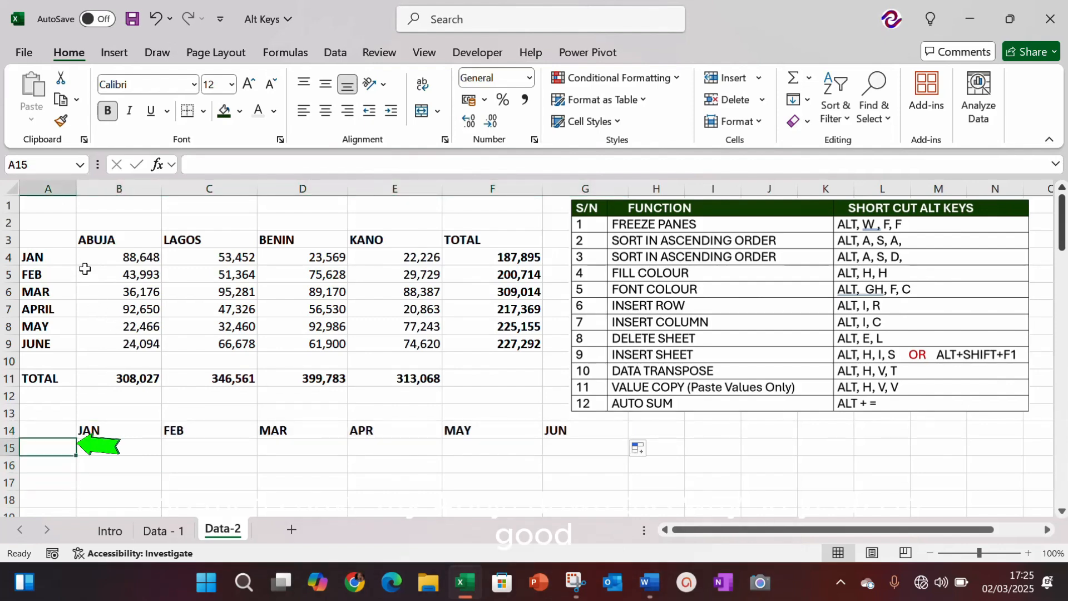
pyautogui.write('ABUJA')
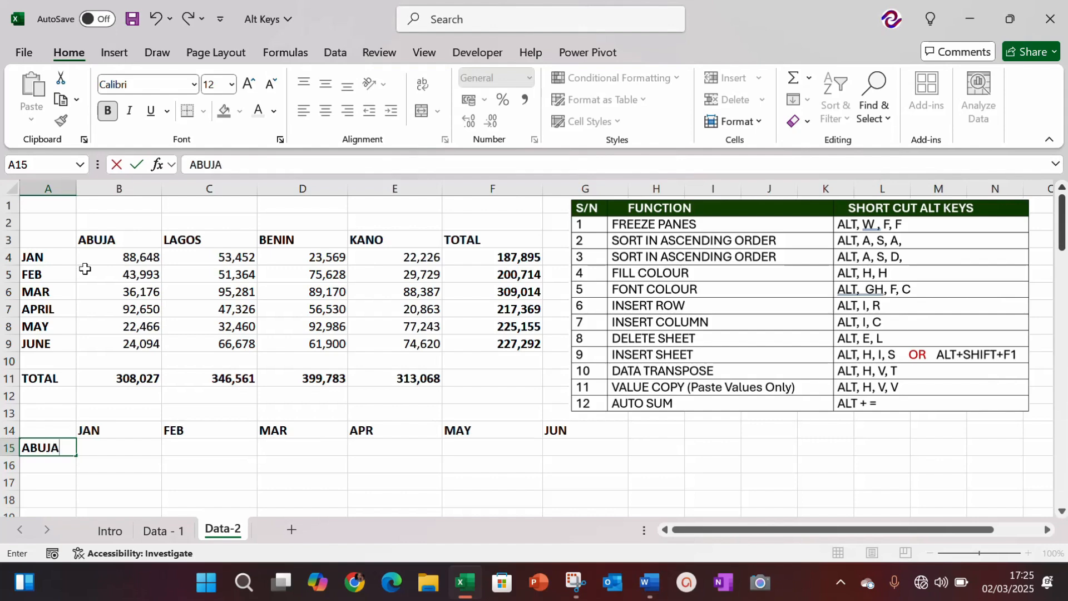
pyautogui.press('Return')
pyautogui.write('LAGOS')
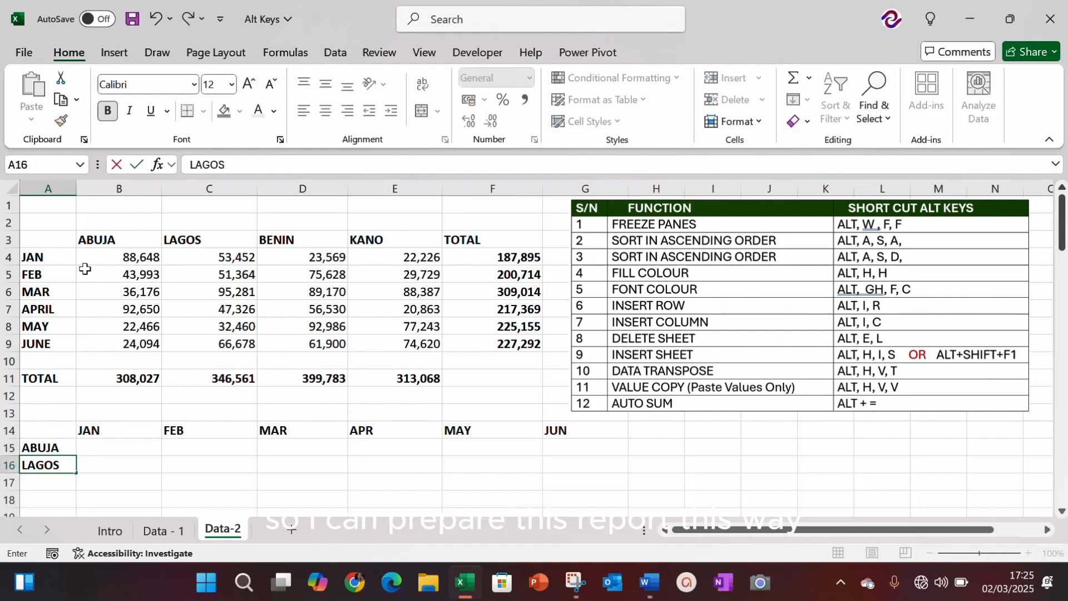
pyautogui.press('Return')
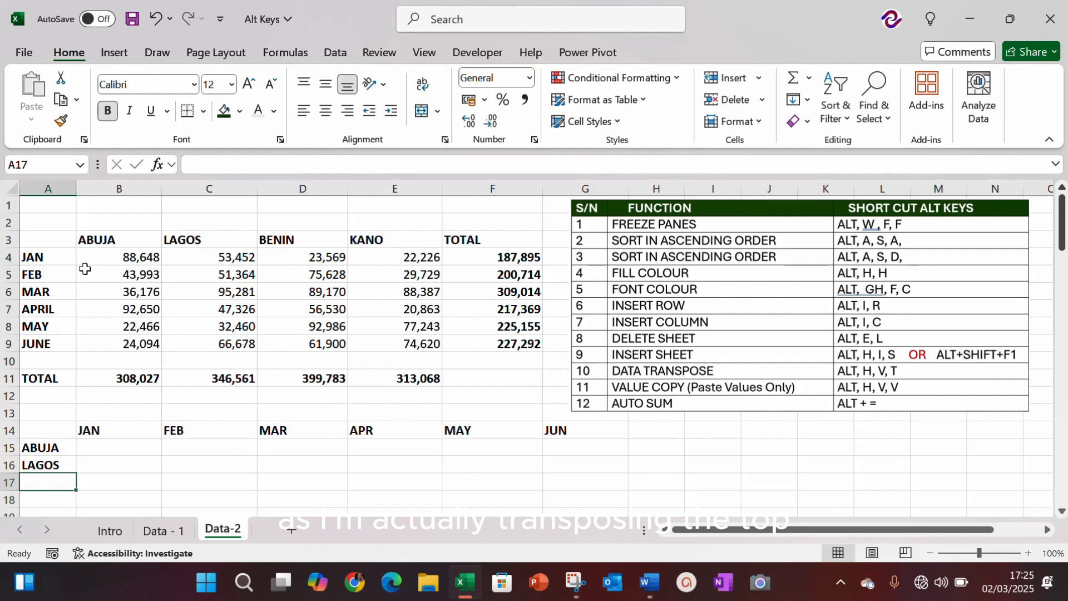
# Delete the manually entered month headings and city labels in A14:G16
pyautogui.press('Up')
pyautogui.press('Up')
pyautogui.press('Up')
pyautogui.press('Up')
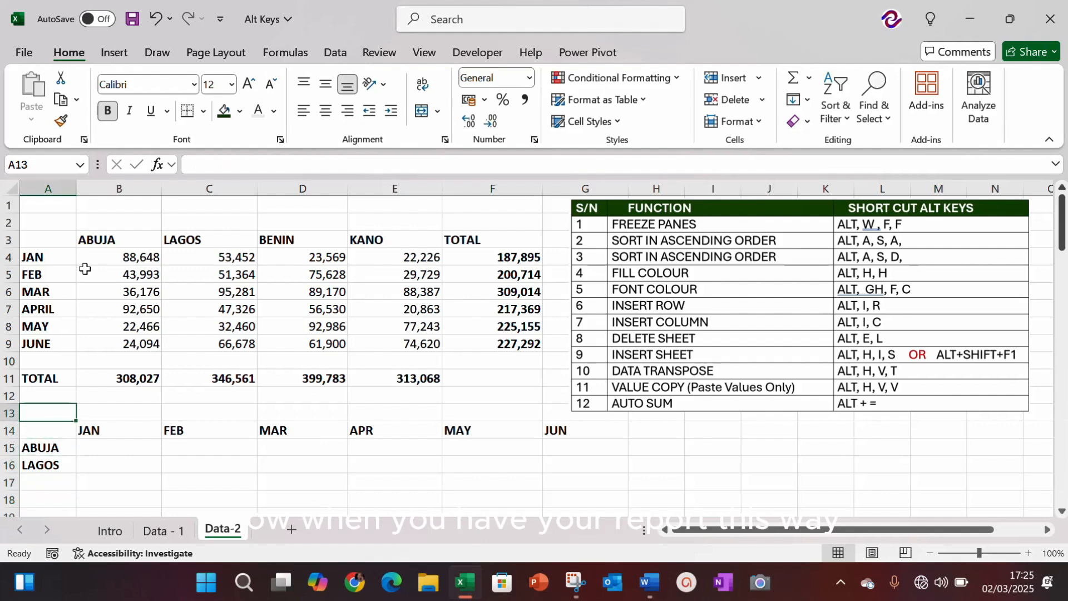
pyautogui.press('Down')
pyautogui.hotkey('shift', 'Down')
pyautogui.hotkey('shift', 'Down')
pyautogui.hotkey('shift', 'Right')
pyautogui.hotkey('shift', 'Right')
pyautogui.hotkey('shift', 'Right')
pyautogui.hotkey('shift', 'Right')
pyautogui.hotkey('shift', 'Right')
pyautogui.hotkey('shift', 'Right')
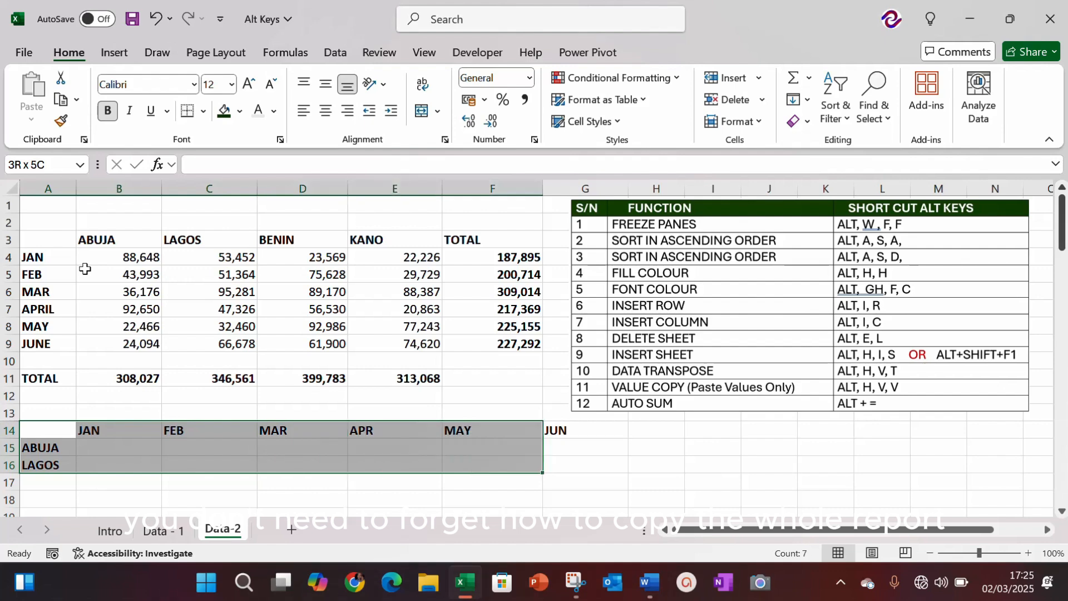
pyautogui.press('Delete')
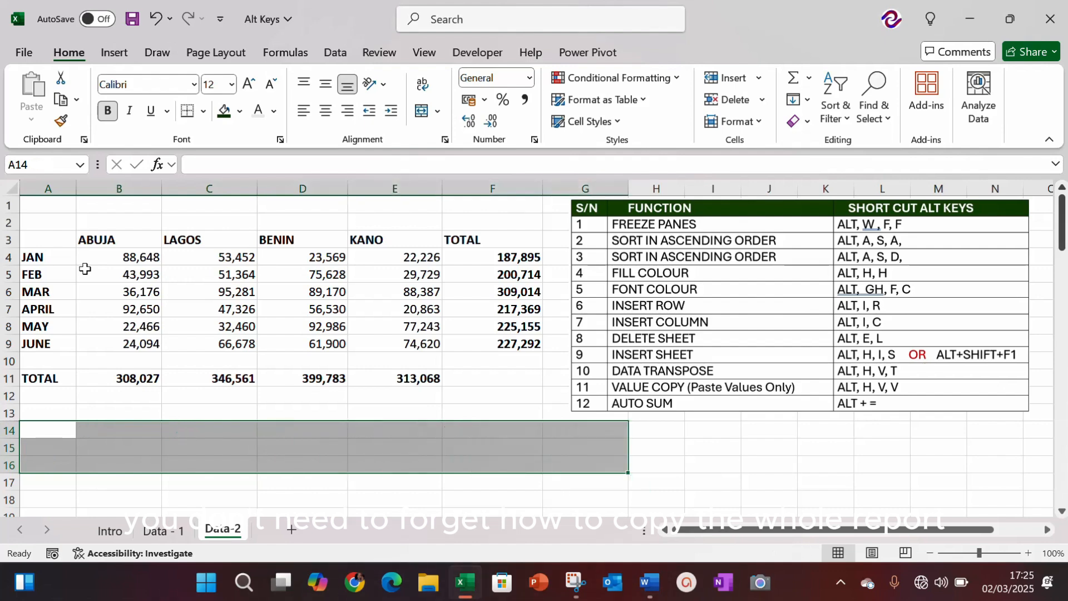
pyautogui.press('Up')
pyautogui.press('Up')
pyautogui.press('Up')
pyautogui.press('Up')
pyautogui.press('Up')
pyautogui.press('Up')
pyautogui.press('Up')
pyautogui.press('Up')
pyautogui.press('Up')
pyautogui.press('Up')
pyautogui.press('Up')
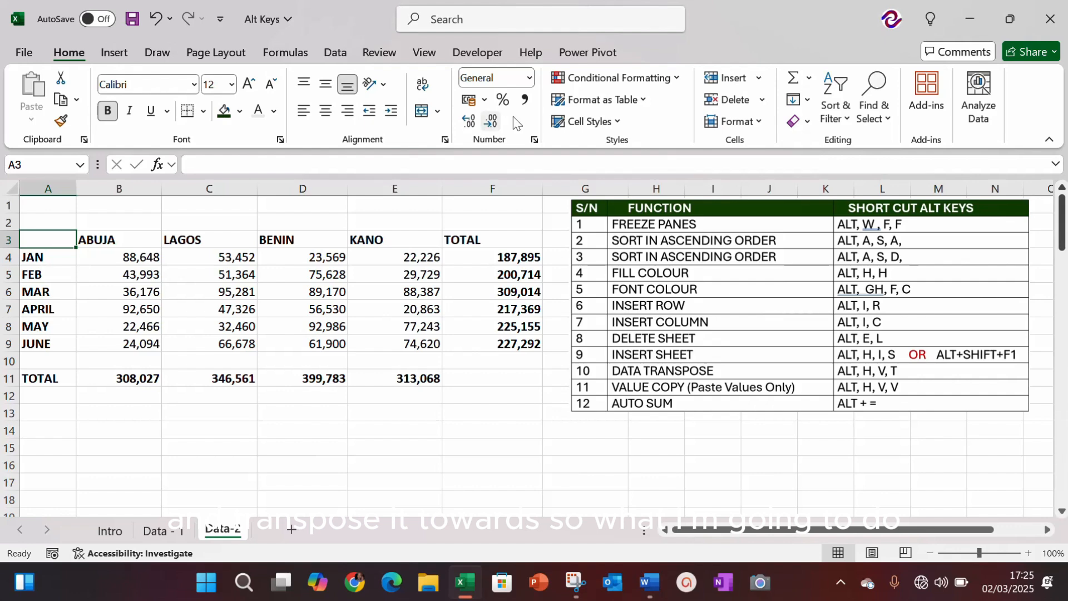
# Move the shortcut list picture rightwards so that it starts at column J, freeing columns G to I
pyautogui.click(583, 215)
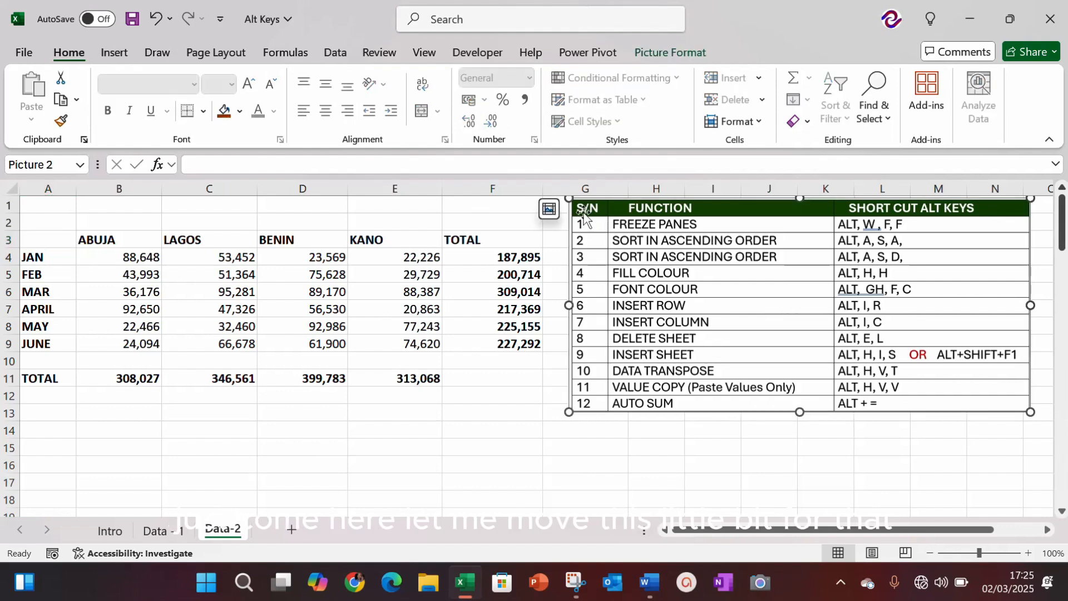
pyautogui.press('Right')
pyautogui.press('Right')
pyautogui.press('Right')
pyautogui.press('Right')
pyautogui.press('Right')
pyautogui.press('Right')
pyautogui.press('Right')
pyautogui.press('Right')
pyautogui.press('Right')
pyautogui.press('Right')
pyautogui.press('Right')
pyautogui.press('Right')
pyautogui.press('Right')
pyautogui.press('Right')
pyautogui.press('Right')
pyautogui.press('Right')
pyautogui.press('Right')
pyautogui.press('Right')
pyautogui.press('Right')
pyautogui.press('Right')
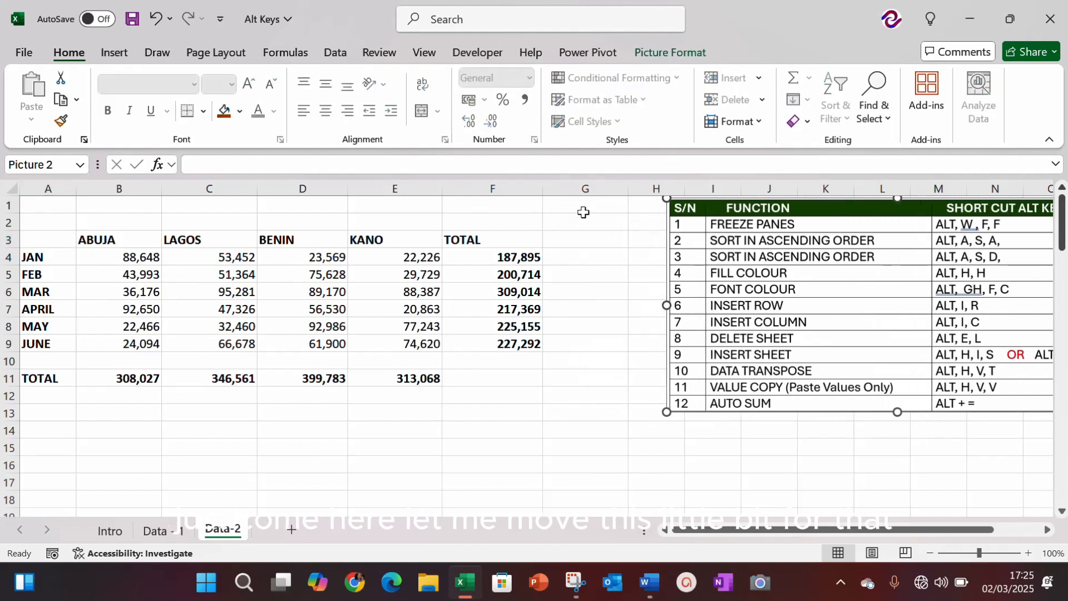
pyautogui.press('Right')
pyautogui.press('Right')
pyautogui.press('Right')
pyautogui.press('Right')
pyautogui.press('Right')
pyautogui.press('Right')
pyautogui.press('Right')
pyautogui.press('Right')
pyautogui.press('Right')
pyautogui.press('Right')
pyautogui.press('Right')
pyautogui.press('Right')
pyautogui.press('Right')
pyautogui.press('Right')
pyautogui.press('Right')
pyautogui.press('Right')
pyautogui.press('Right')
pyautogui.press('Right')
pyautogui.press('Right')
pyautogui.press('Right')
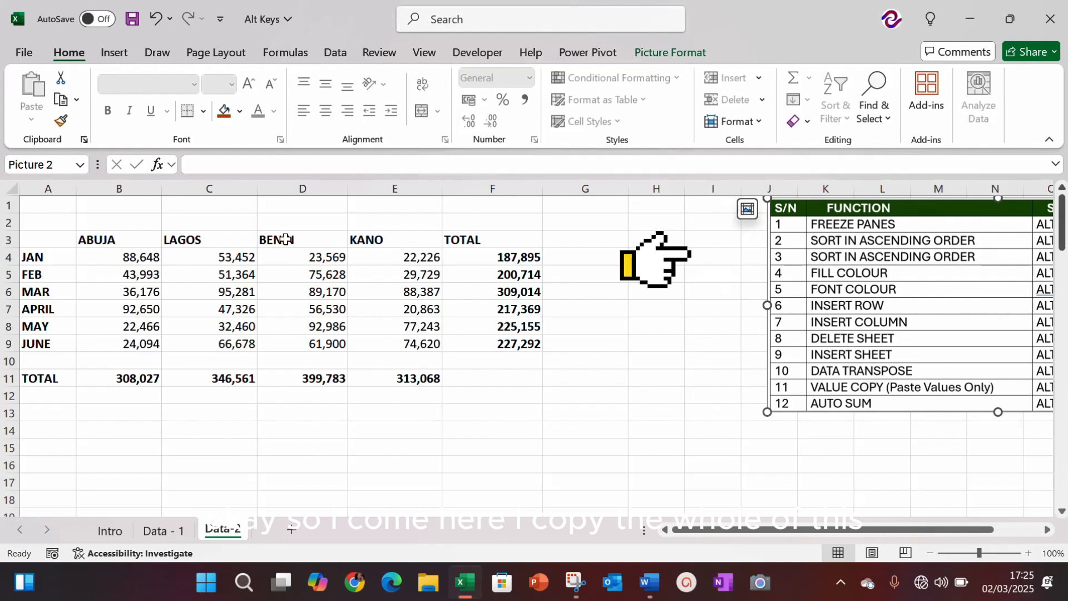
# Copy the whole report table in A3:F11, including its headings and totals
pyautogui.click(50, 241)
pyautogui.hotkey('shift', 'Right')
pyautogui.hotkey('shift', 'Right')
pyautogui.hotkey('shift', 'Right')
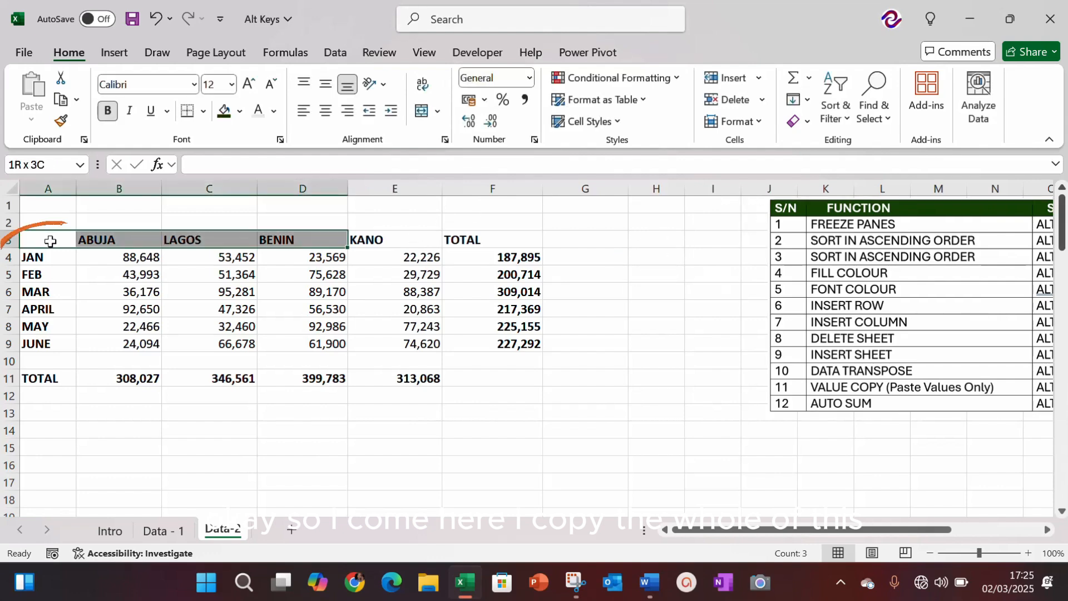
pyautogui.hotkey('shift', 'Right')
pyautogui.hotkey('shift', 'Right')
pyautogui.hotkey('shift', 'Down')
pyautogui.hotkey('shift', 'Down')
pyautogui.hotkey('shift', 'Down')
pyautogui.hotkey('shift', 'Down')
pyautogui.hotkey('shift', 'Down')
pyautogui.hotkey('shift', 'Down')
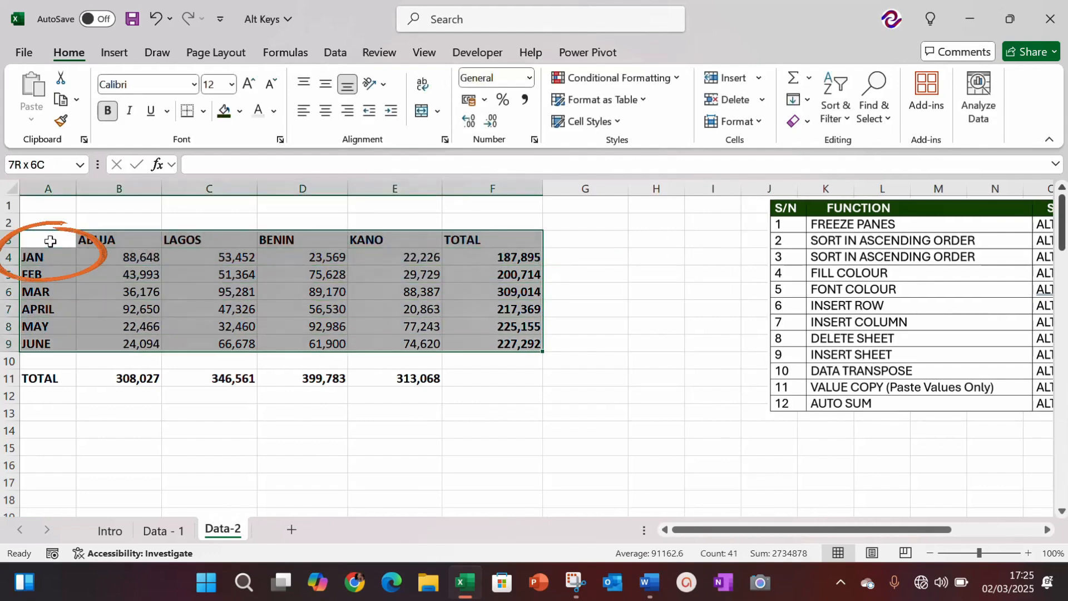
pyautogui.hotkey('shift', 'Down')
pyautogui.hotkey('shift', 'Down')
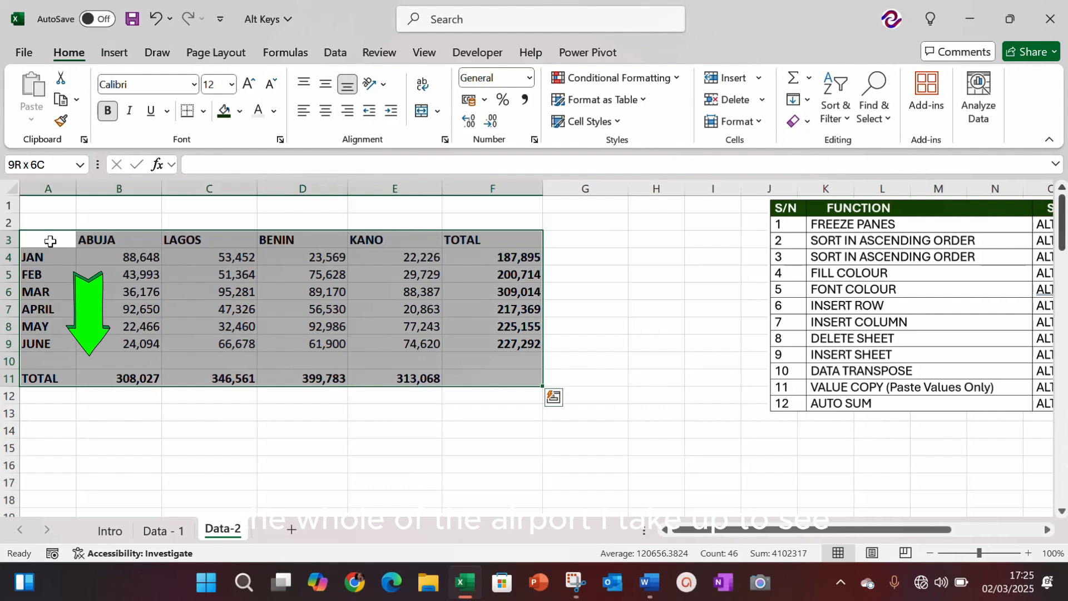
pyautogui.hotkey('ctrl', 'c')
# Paste the copied report transposed below the original, starting at B15
pyautogui.press('Down')
pyautogui.press('Down')
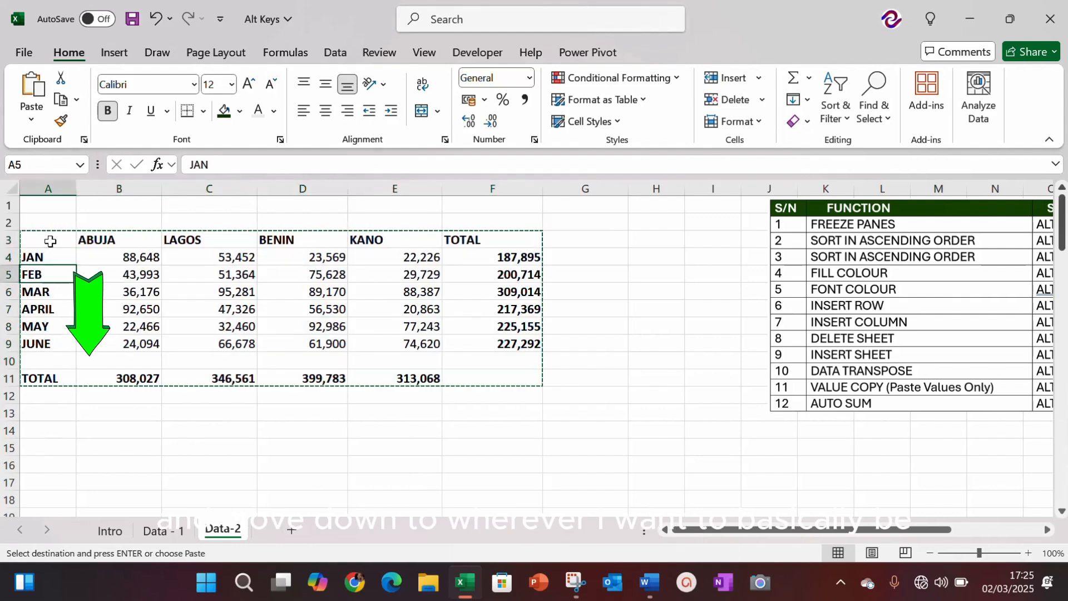
pyautogui.press('Down')
pyautogui.press('Down')
pyautogui.press('Down')
pyautogui.press('Down')
pyautogui.press('Down')
pyautogui.press('Down')
pyautogui.press('Down')
pyautogui.press('Down')
pyautogui.press('Down')
pyautogui.press('Down')
pyautogui.press('Down')
pyautogui.press('Down')
pyautogui.press('Down')
pyautogui.press('Down')
pyautogui.press('Down')
pyautogui.press('Down')
pyautogui.press('Down')
pyautogui.press('Down')
pyautogui.press('Down')
pyautogui.press('Down')
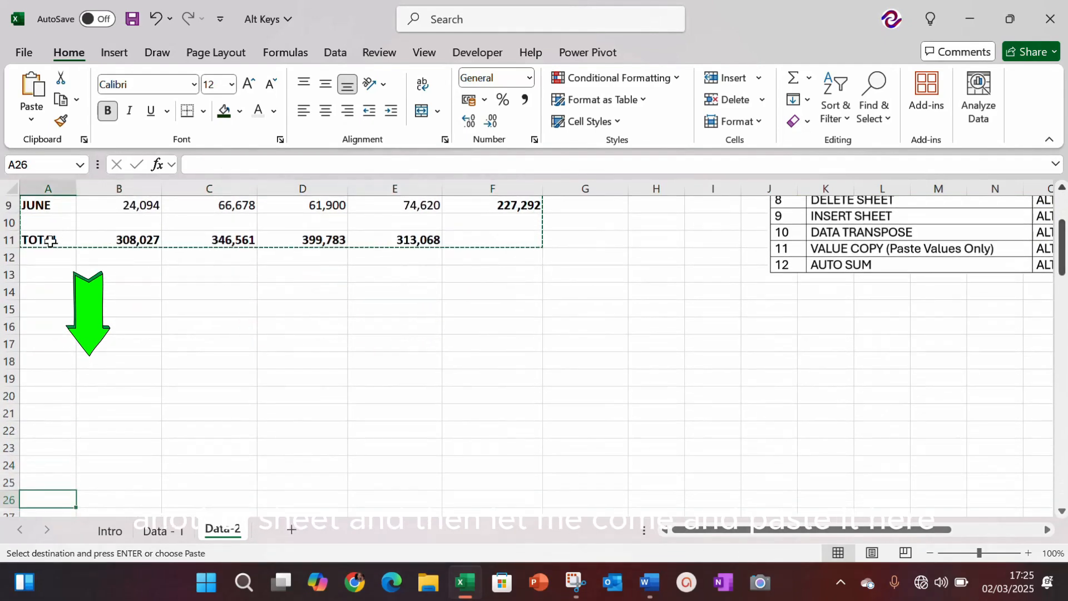
pyautogui.press('Down')
pyautogui.press('Down')
pyautogui.press('Up')
pyautogui.press('Up')
pyautogui.press('Up')
pyautogui.press('Up')
pyautogui.press('Up')
pyautogui.press('Up')
pyautogui.press('Up')
pyautogui.press('Up')
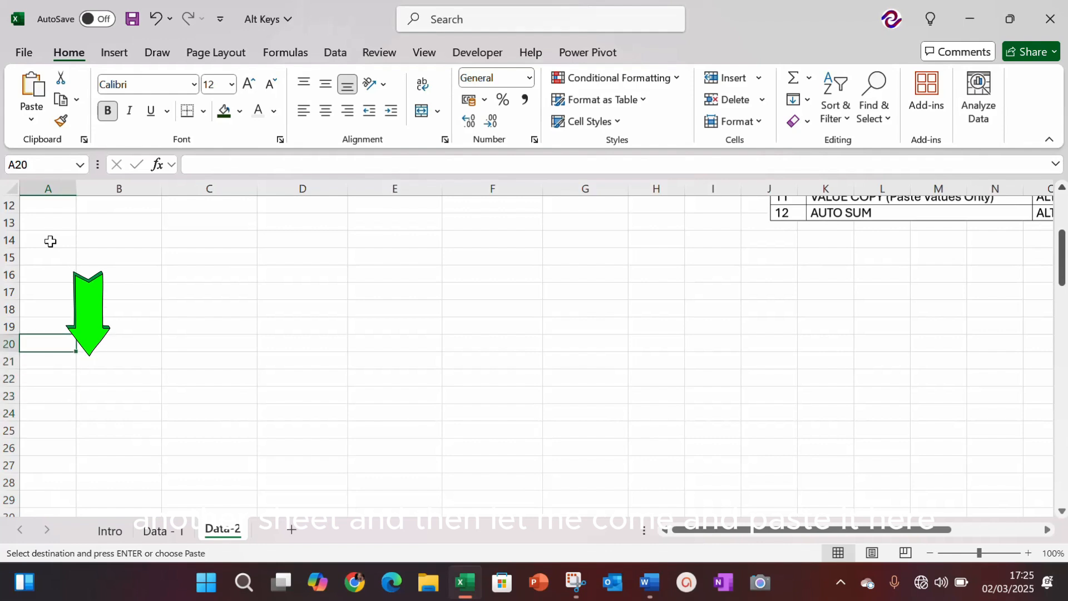
pyautogui.press('Up')
pyautogui.press('Up')
pyautogui.press('Up')
pyautogui.press('Up')
pyautogui.press('Up')
pyautogui.press('Up')
pyautogui.press('Right')
pyautogui.press('Down')
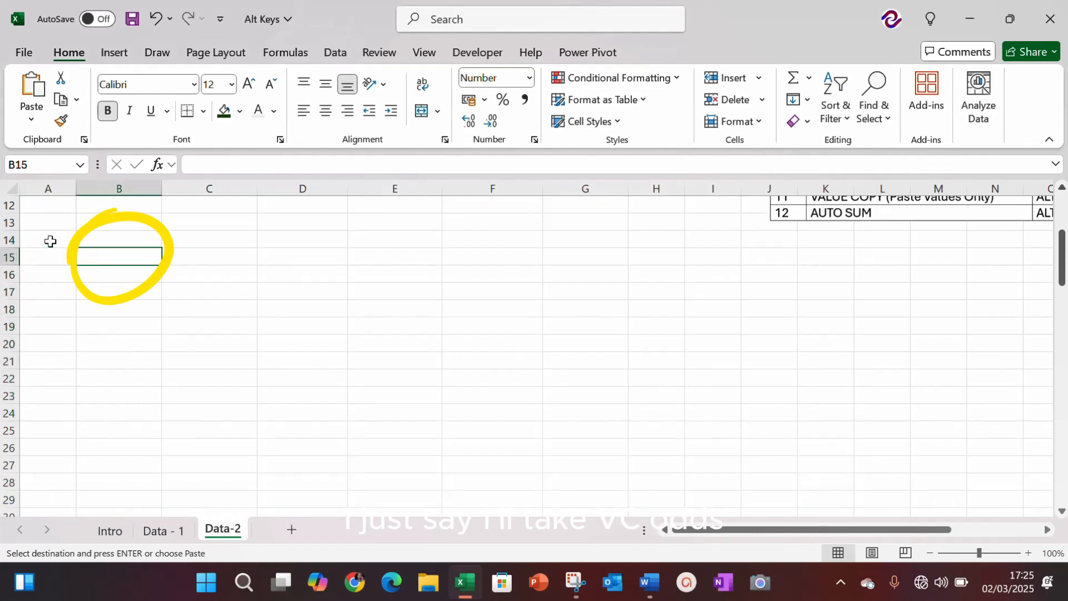
pyautogui.press('alt')
pyautogui.press('h')
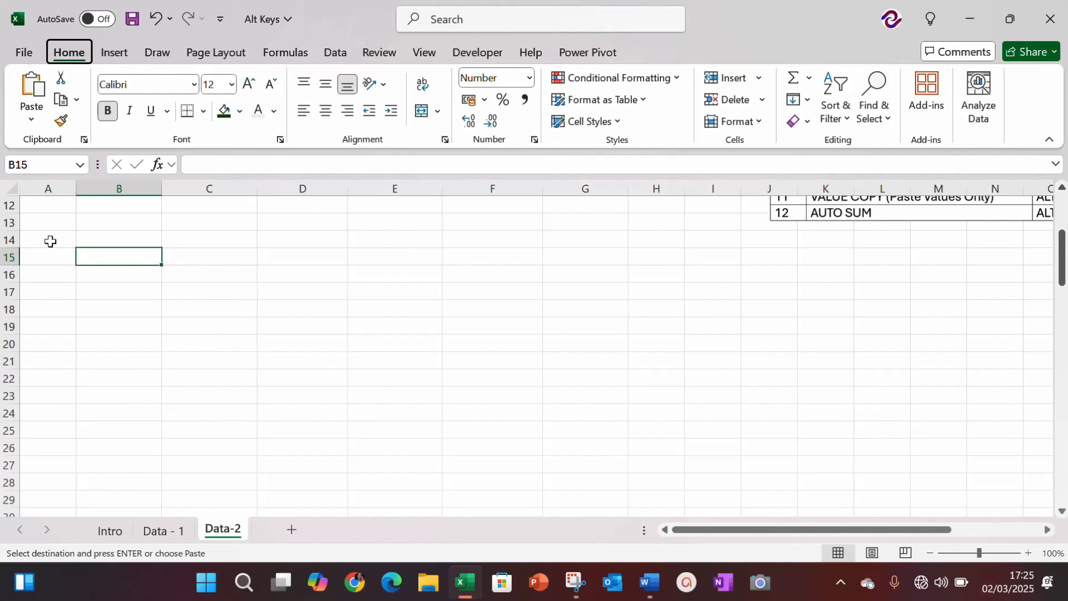
pyautogui.press('v')
pyautogui.press('p')
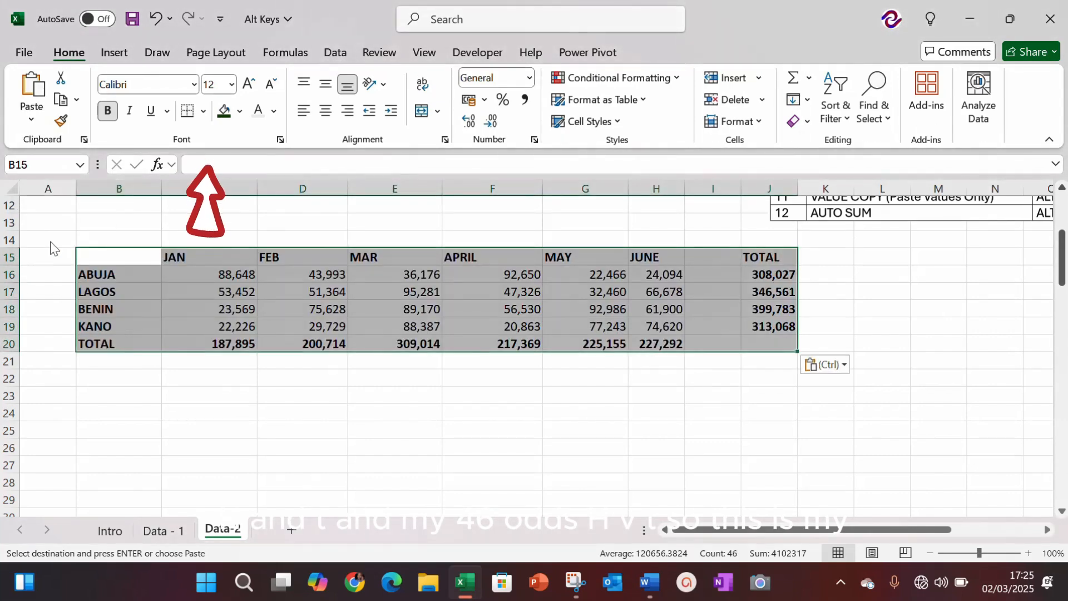
# Examine the transposed table's month headings and city rows against the original report, and clear the copy selection
pyautogui.press('Right')
pyautogui.press('Right')
pyautogui.press('Right')
pyautogui.press('Right')
pyautogui.press('Right')
pyautogui.press('Right')
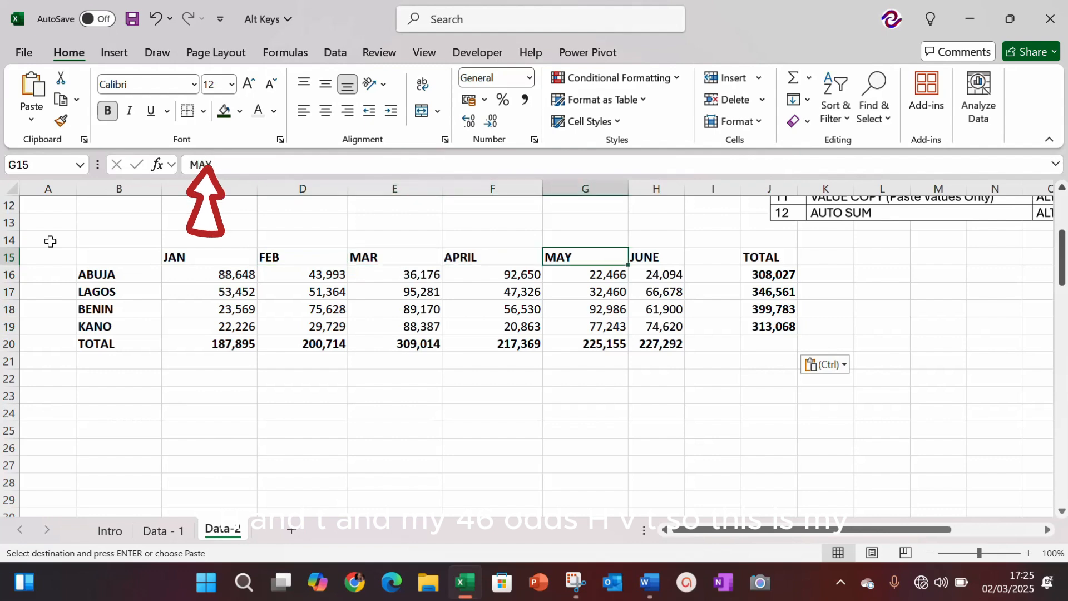
pyautogui.press('Left')
pyautogui.press('Left')
pyautogui.press('Left')
pyautogui.press('Left')
pyautogui.press('Left')
pyautogui.press('Down')
pyautogui.press('Down')
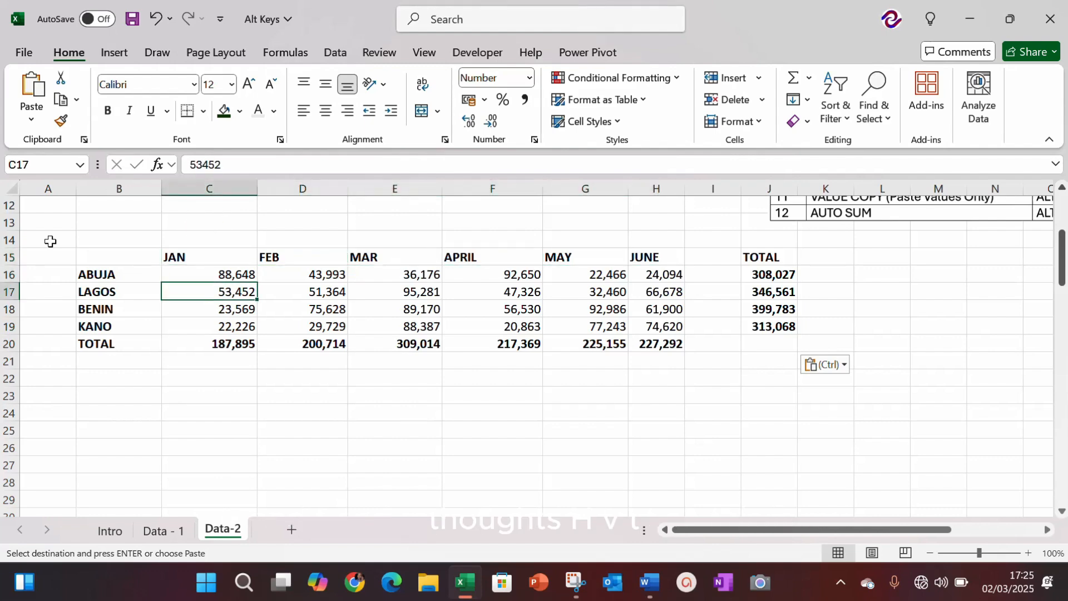
pyautogui.press('Up')
pyautogui.press('Up')
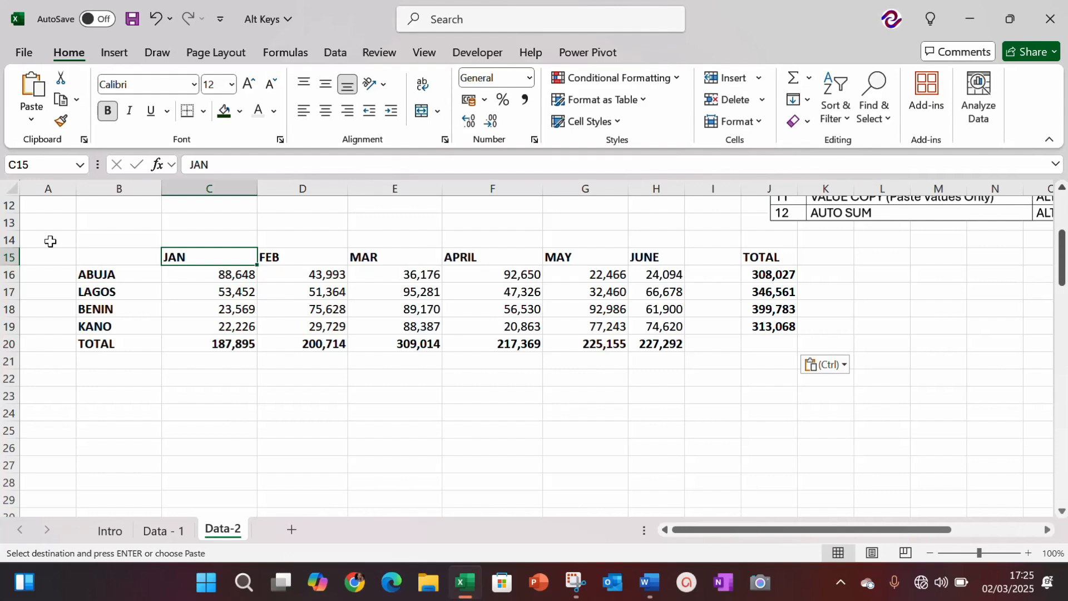
pyautogui.press('Up')
pyautogui.press('Up')
pyautogui.press('Up')
pyautogui.press('Up')
pyautogui.press('Up')
pyautogui.press('Up')
pyautogui.press('Up')
pyautogui.press('Up')
pyautogui.press('Up')
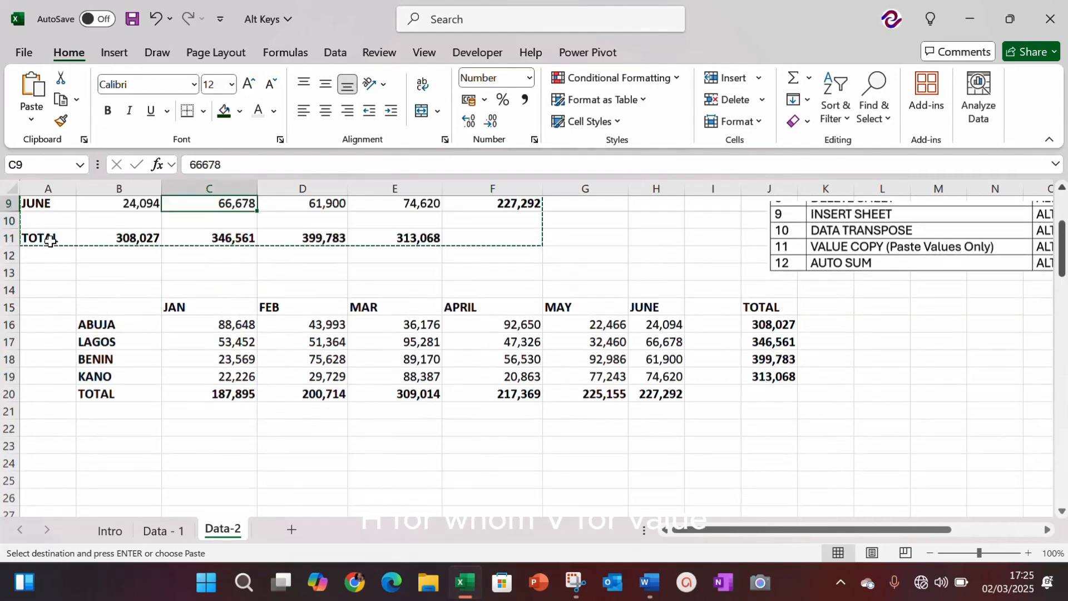
pyautogui.press('Up')
pyautogui.press('Up')
pyautogui.press('Up')
pyautogui.press('Right')
pyautogui.press('Right')
pyautogui.press('Right')
pyautogui.press('Right')
pyautogui.press('Right')
pyautogui.press('Right')
pyautogui.press('Right')
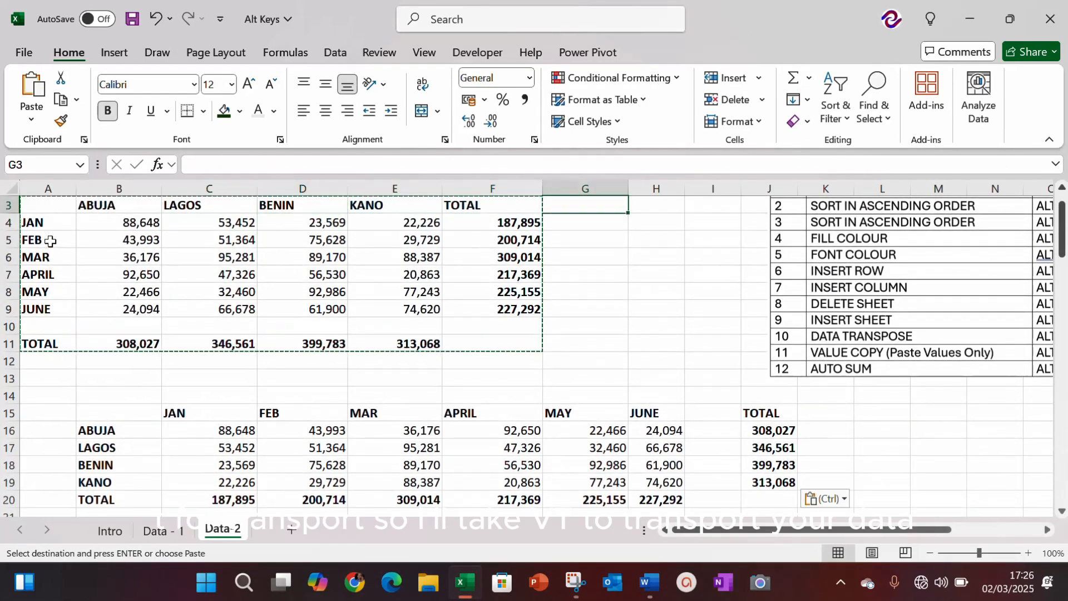
pyautogui.press('Escape')
# Insert six blank rows above the transposed table, starting at row 15
pyautogui.press('Down')
pyautogui.press('Down')
pyautogui.press('Down')
pyautogui.press('Down')
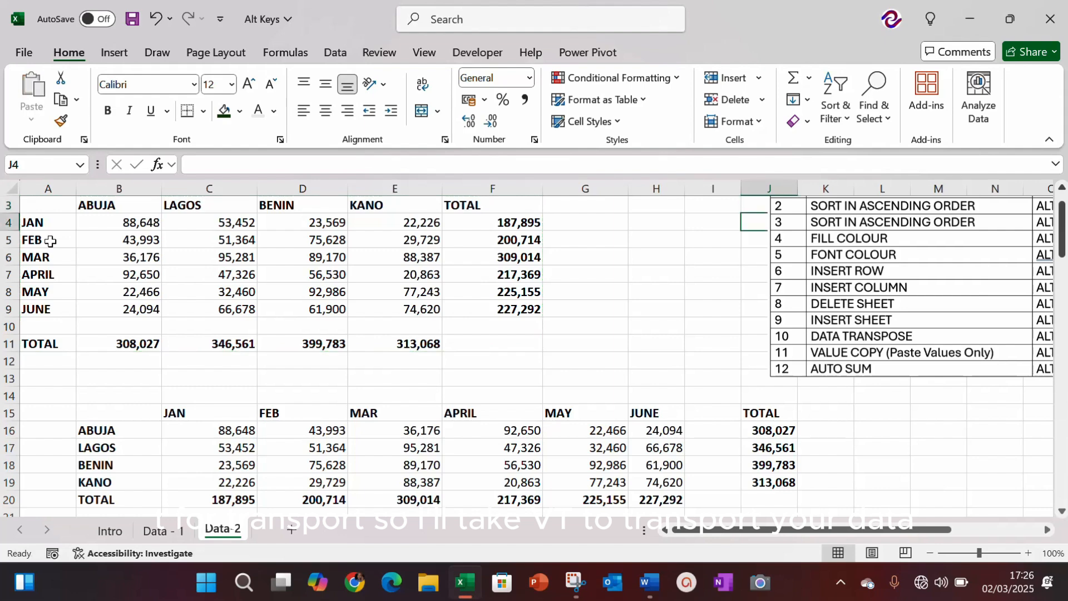
pyautogui.press('Down')
pyautogui.press('Down')
pyautogui.press('Down')
pyautogui.press('Down')
pyautogui.press('Down')
pyautogui.press('Down')
pyautogui.press('Down')
pyautogui.press('Down')
pyautogui.press('Down')
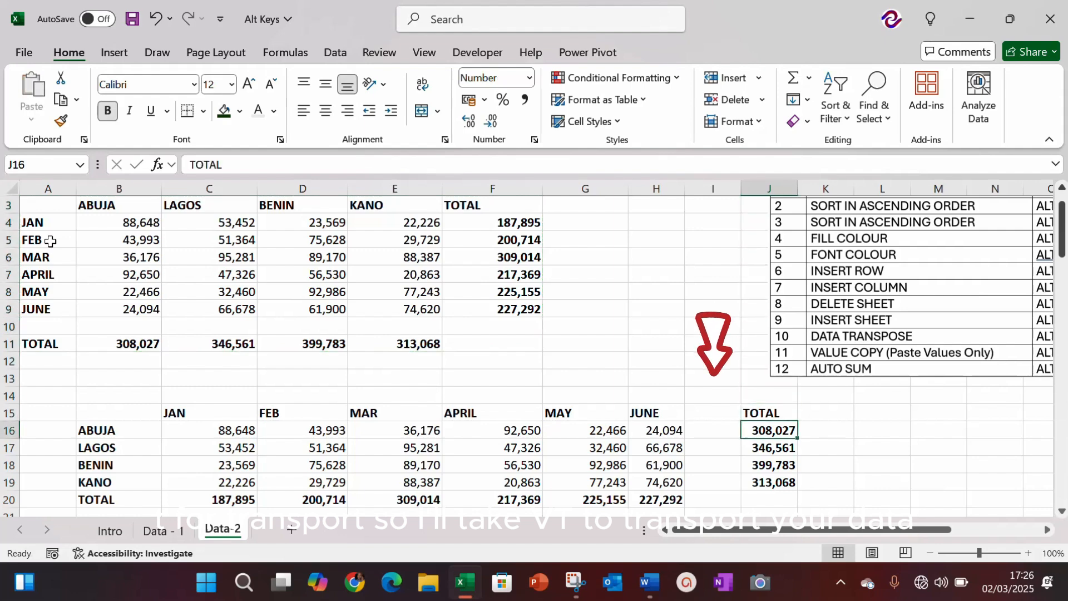
pyautogui.press('Left')
pyautogui.press('Left')
pyautogui.press('Left')
pyautogui.press('Left')
pyautogui.press('Left')
pyautogui.press('Left')
pyautogui.press('Left')
pyautogui.press('Up')
pyautogui.press('Left')
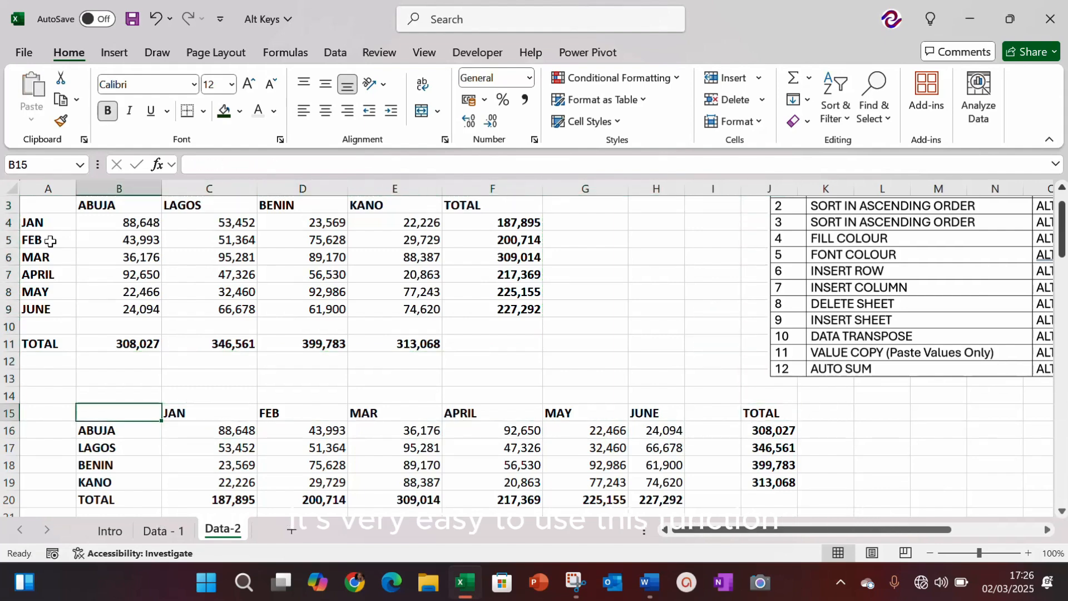
pyautogui.press('Up')
pyautogui.press('Down')
pyautogui.hotkey('shift', 'Down')
pyautogui.hotkey('shift', 'Down')
pyautogui.hotkey('shift', 'Down')
pyautogui.hotkey('shift', 'Down')
pyautogui.hotkey('shift', 'Down')
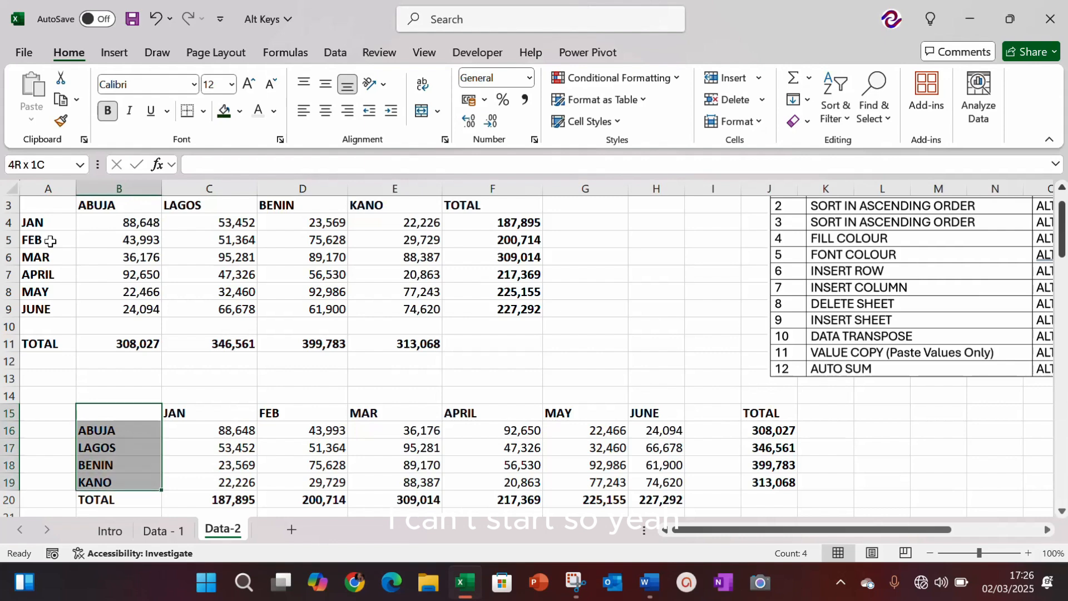
pyautogui.hotkey('alt', 'i')
pyautogui.press('r')
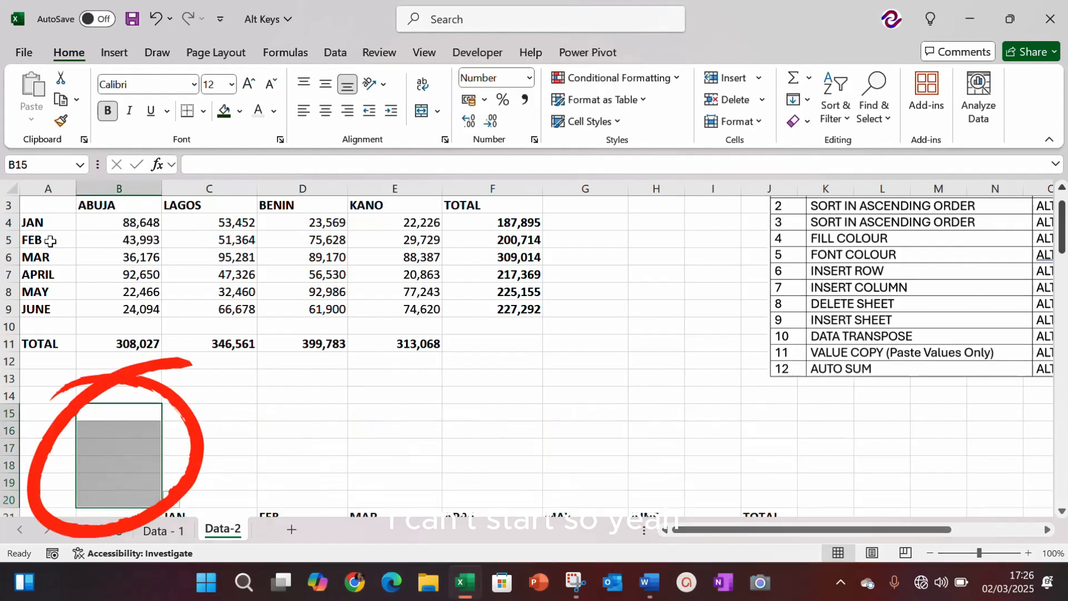
# Copy the month labels JAN to JUNE in A4:A9 of the original report
pyautogui.press('Up')
pyautogui.hotkey('ctrl', 'Up')
pyautogui.hotkey('ctrl', 'Up')
pyautogui.hotkey('ctrl', 'Up')
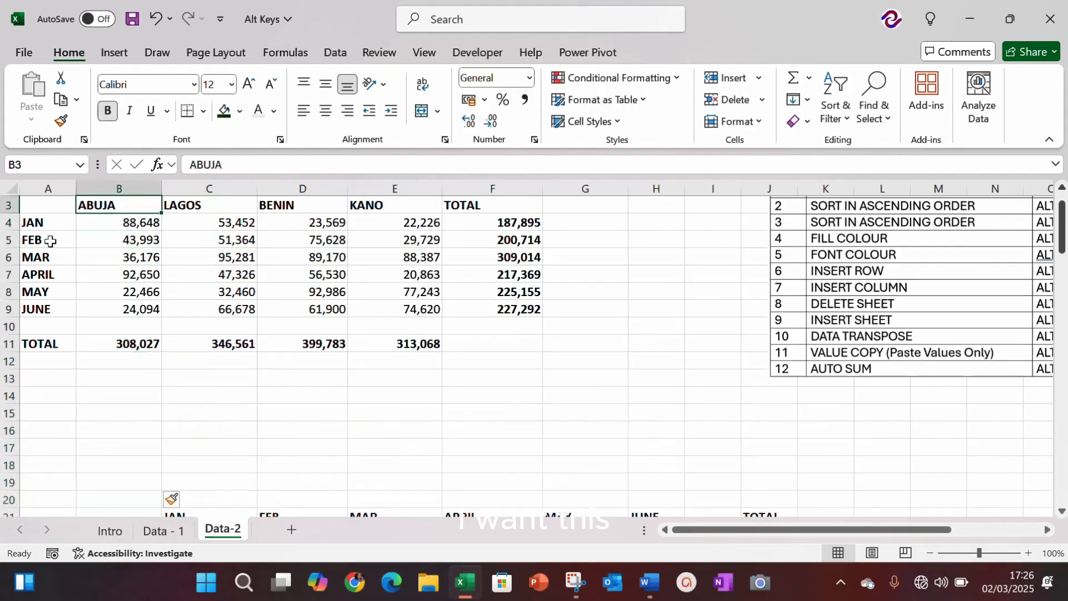
pyautogui.press('Left')
pyautogui.press('Down')
pyautogui.hotkey('shift', 'Down')
pyautogui.hotkey('shift', 'Down')
pyautogui.hotkey('shift', 'Down')
pyautogui.hotkey('shift', 'Down')
pyautogui.hotkey('shift', 'Down')
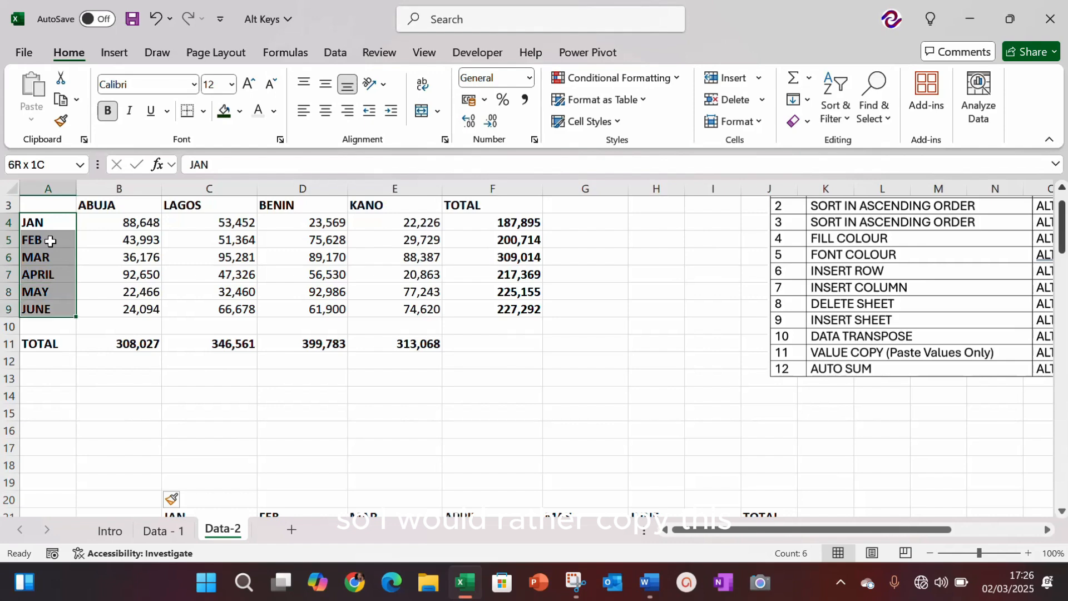
pyautogui.hotkey('ctrl', 'c')
# Paste the copied month labels transposed across row 14 from B14, and undo that paste
pyautogui.press('Down')
pyautogui.press('Down')
pyautogui.press('Down')
pyautogui.press('Down')
pyautogui.press('Down')
pyautogui.press('Down')
pyautogui.press('Down')
pyautogui.press('Down')
pyautogui.press('Down')
pyautogui.press('Down')
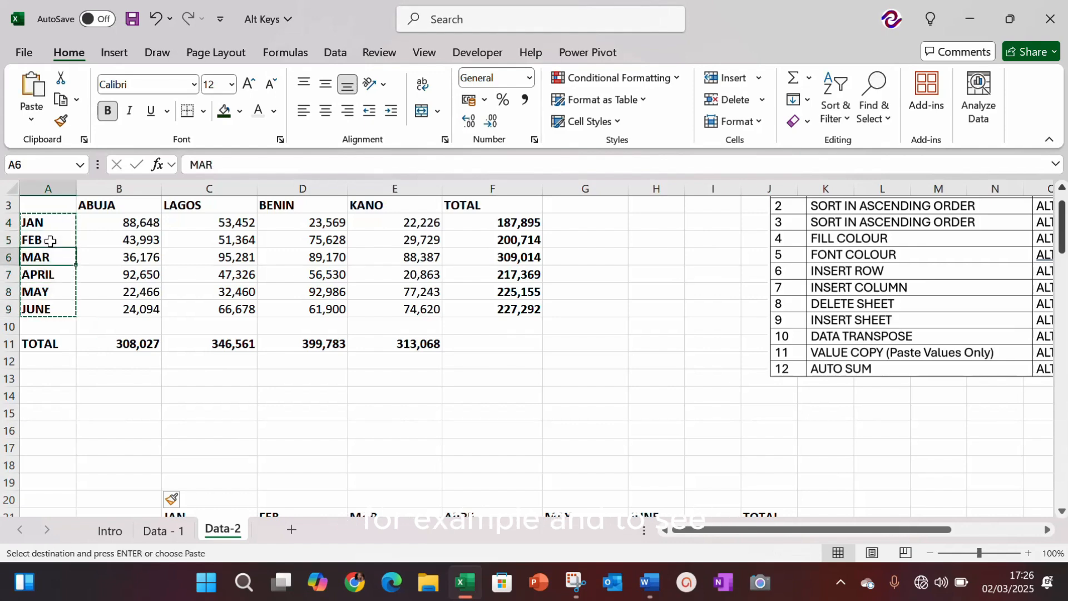
pyautogui.press('Right')
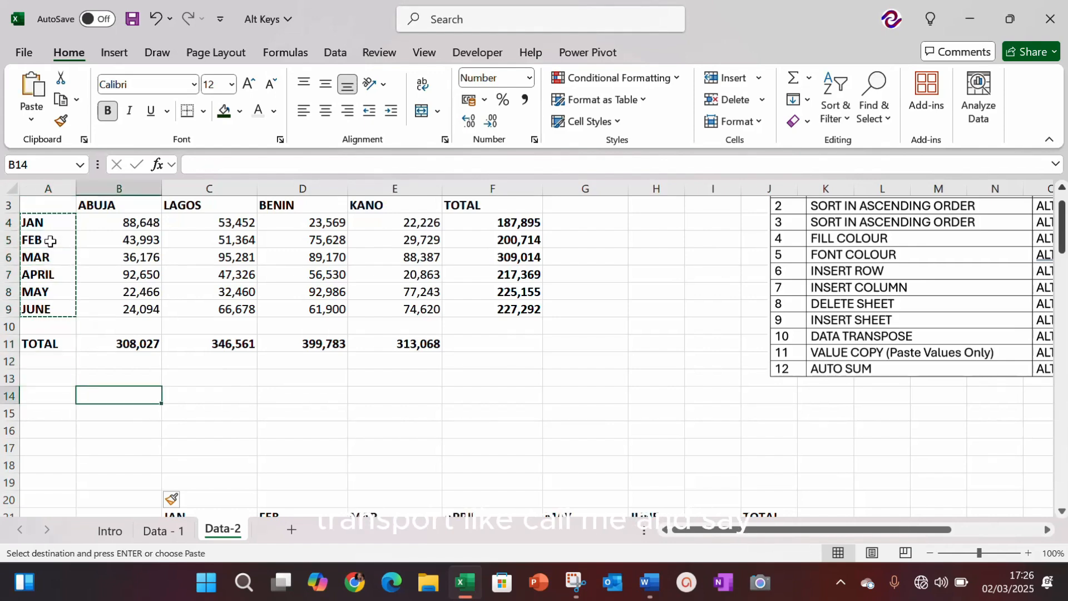
pyautogui.press('alt')
pyautogui.press('h')
pyautogui.press('v')
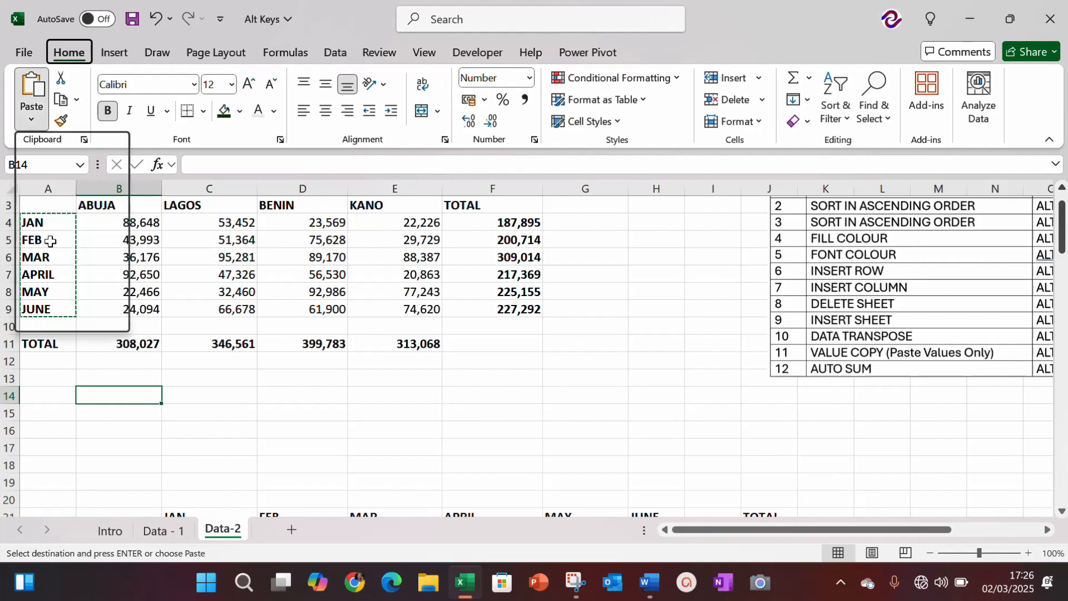
pyautogui.press('t')
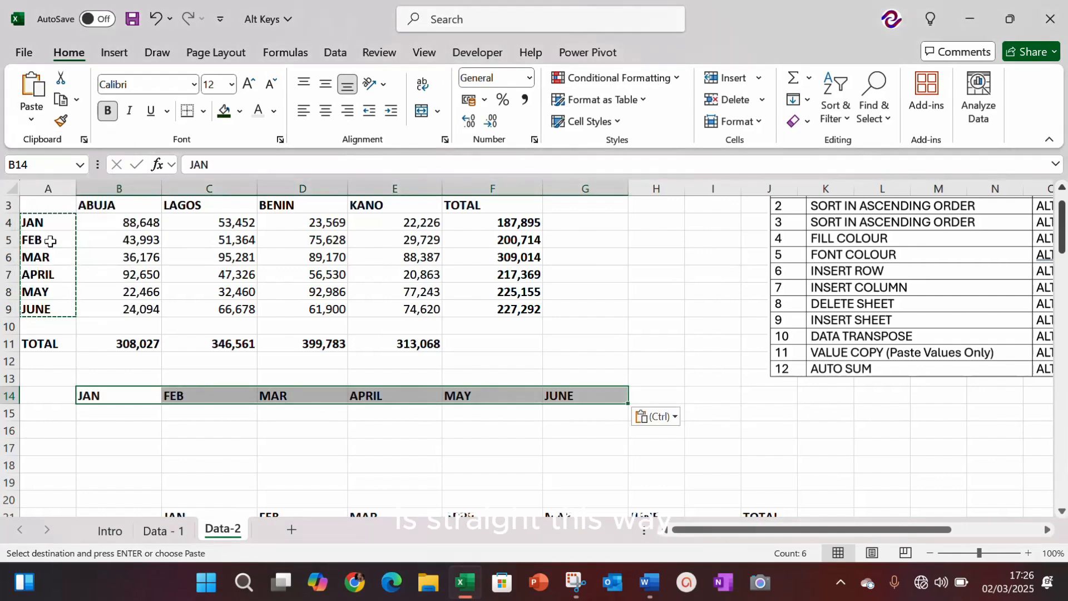
pyautogui.hotkey('ctrl', 'z')
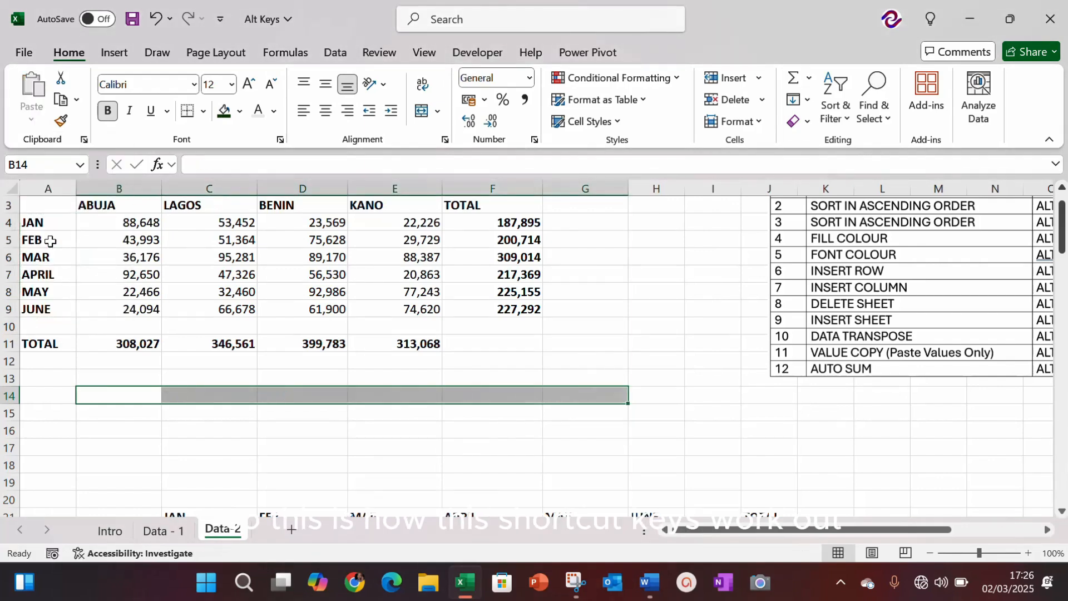
# Review the complete list of functions and their Alt-key shortcuts beside the report, from Freeze Panes to Auto Sum
pyautogui.press('Up')
pyautogui.press('Up')
pyautogui.press('Right')
pyautogui.press('Right')
pyautogui.press('Right')
pyautogui.press('Right')
pyautogui.press('Right')
pyautogui.press('Right')
pyautogui.press('Right')
pyautogui.press('Right')
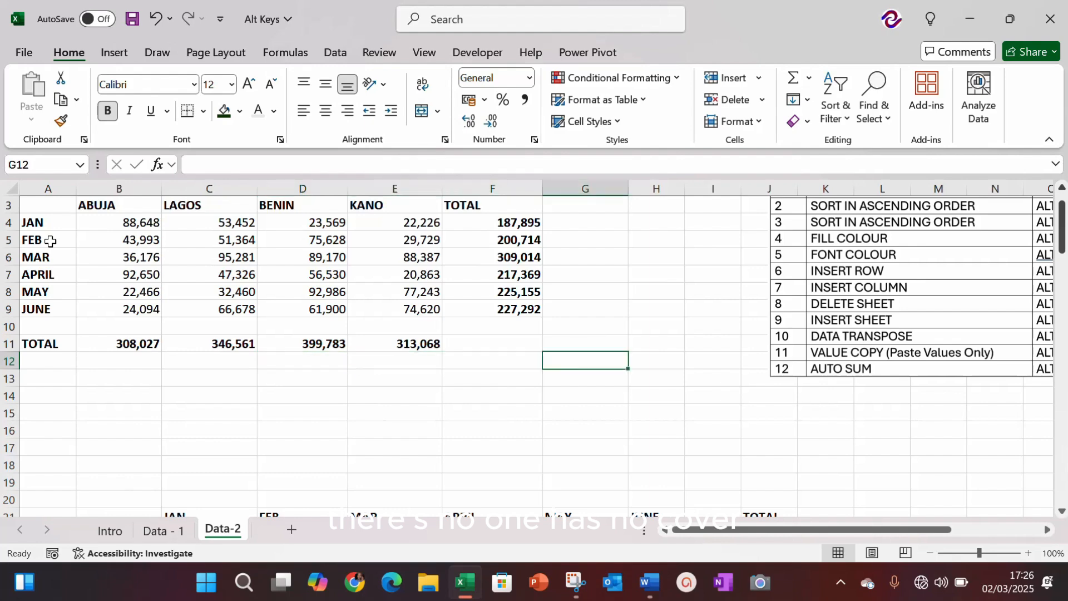
pyautogui.press('Right')
pyautogui.press('Right')
pyautogui.press('Right')
pyautogui.press('Right')
pyautogui.press('Right')
pyautogui.press('Right')
pyautogui.press('Right')
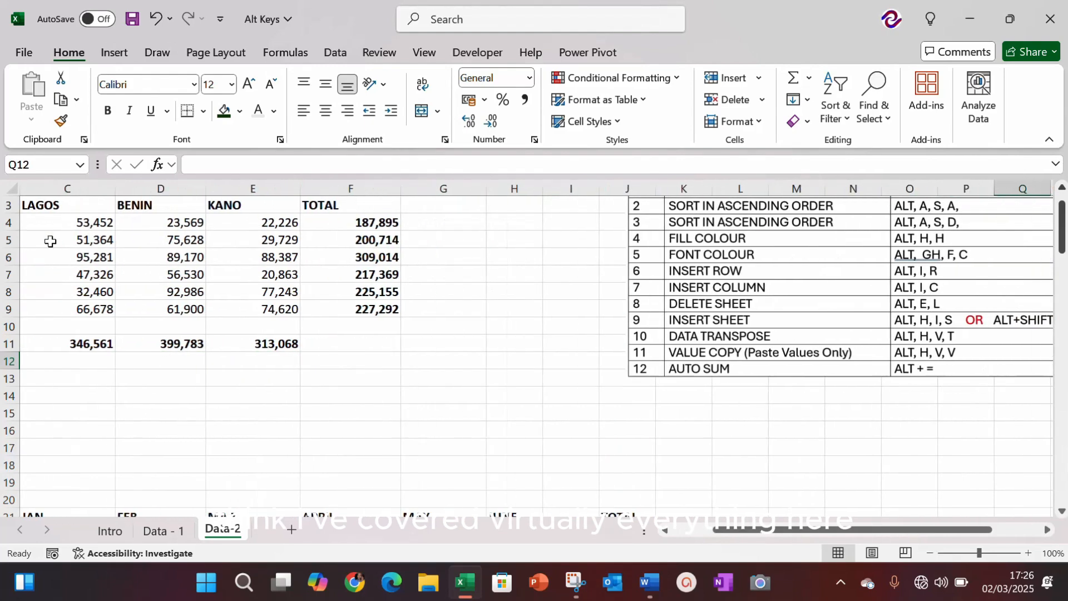
pyautogui.press('Right')
pyautogui.press('Up')
pyautogui.press('Up')
pyautogui.press('Up')
pyautogui.press('Up')
pyautogui.press('Up')
pyautogui.press('Up')
pyautogui.press('Up')
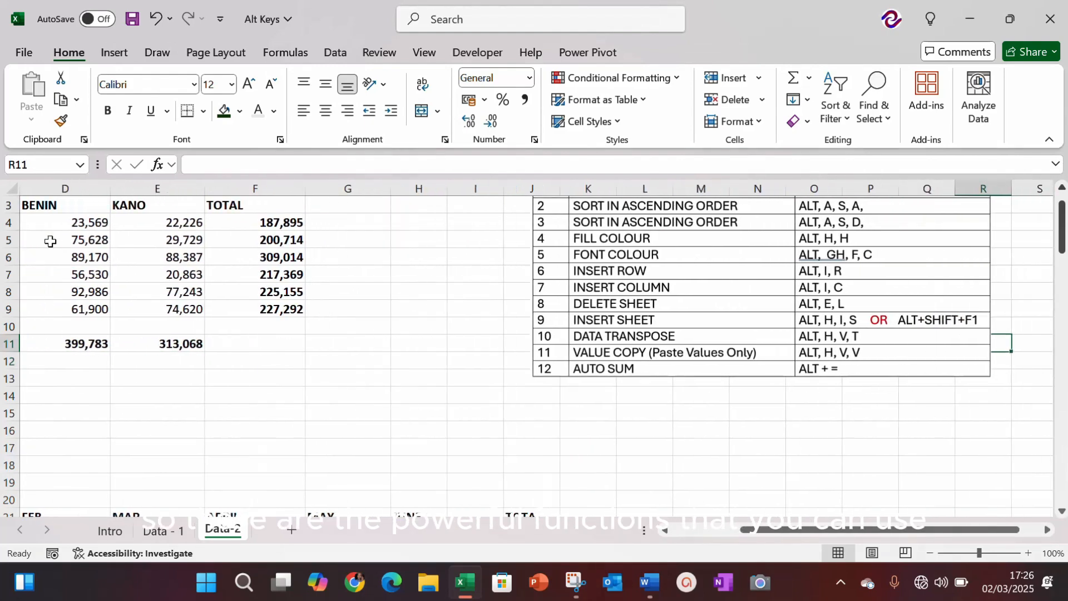
pyautogui.press('Up')
pyautogui.press('Up')
pyautogui.press('Up')
pyautogui.press('Up')
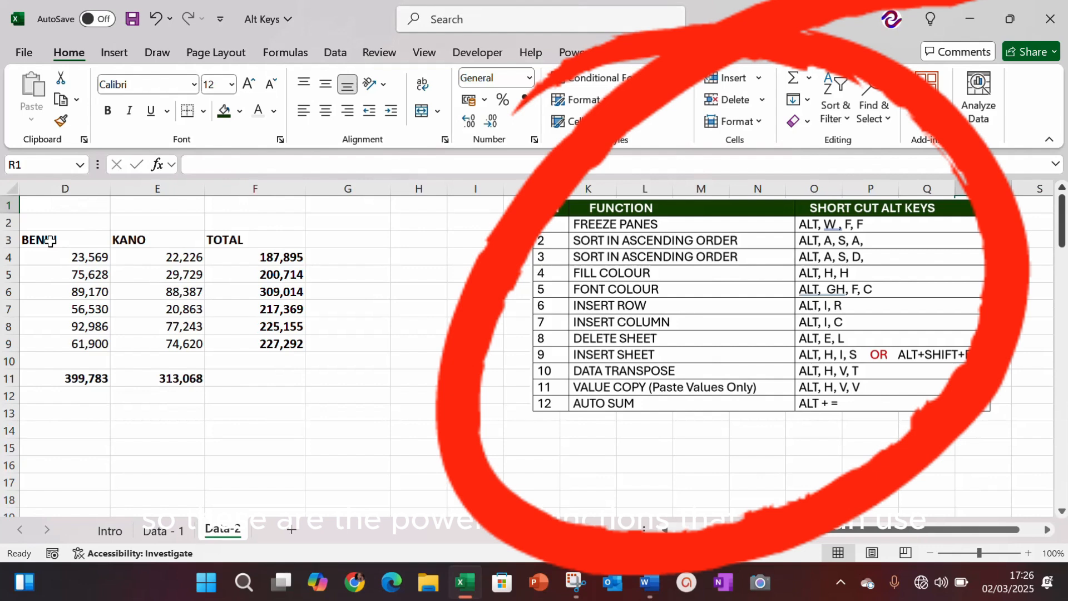
pyautogui.press('Left')
pyautogui.press('Left')
pyautogui.press('Left')
pyautogui.press('Left')
pyautogui.press('Left')
pyautogui.press('Left')
pyautogui.press('Left')
pyautogui.press('Left')
pyautogui.press('Left')
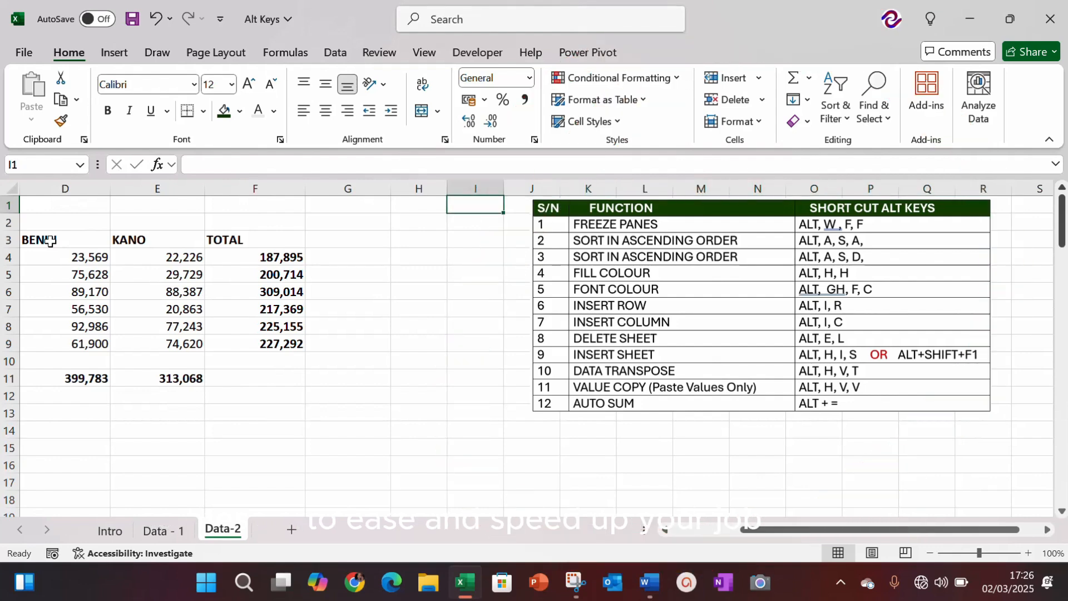
pyautogui.press('Left')
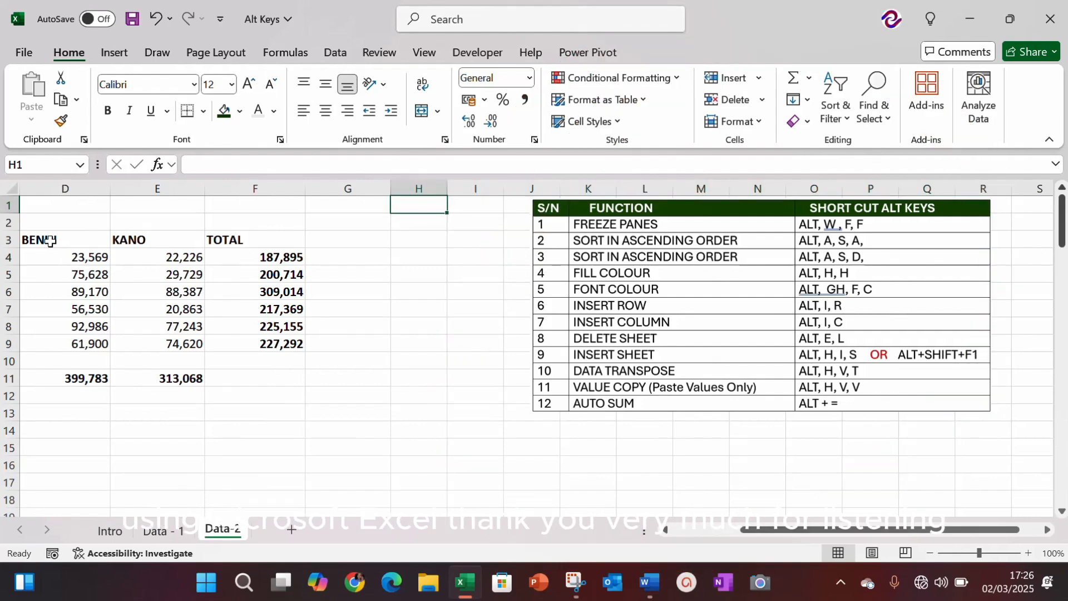